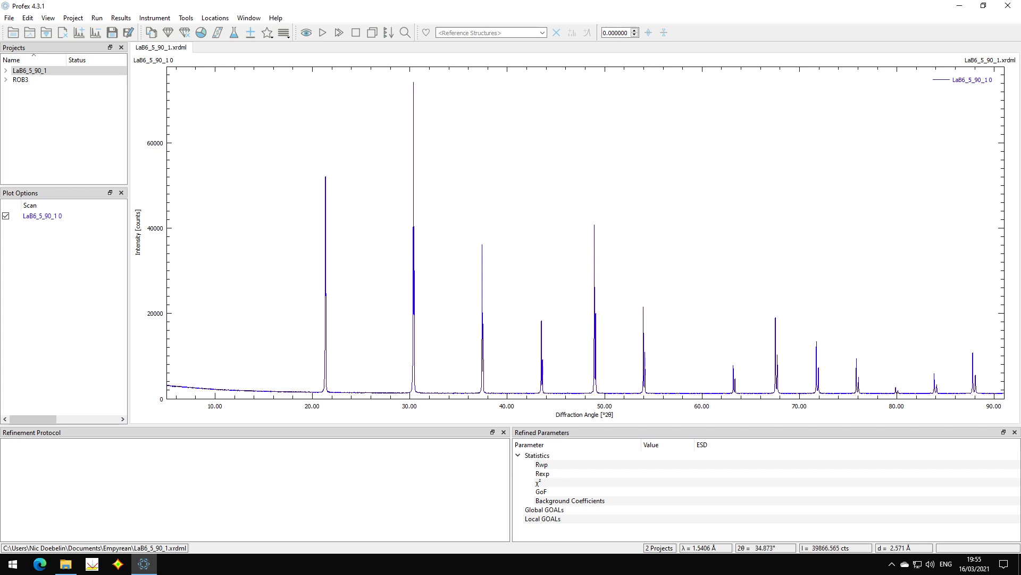
- Filter the structure files for lab6 and select LaB6.str from the Ceramics group as the phase to add
click(250, 33)
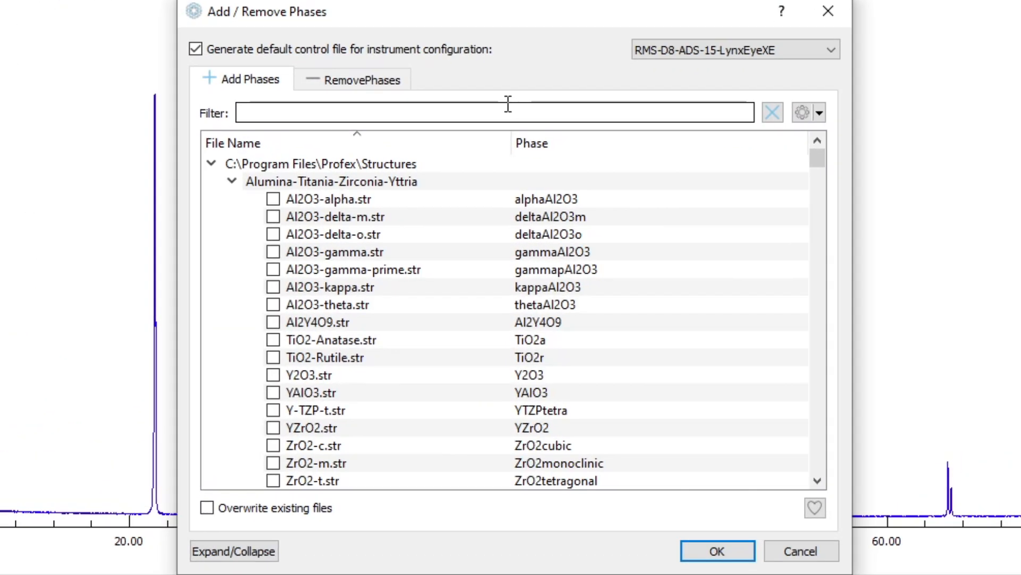
click(508, 104)
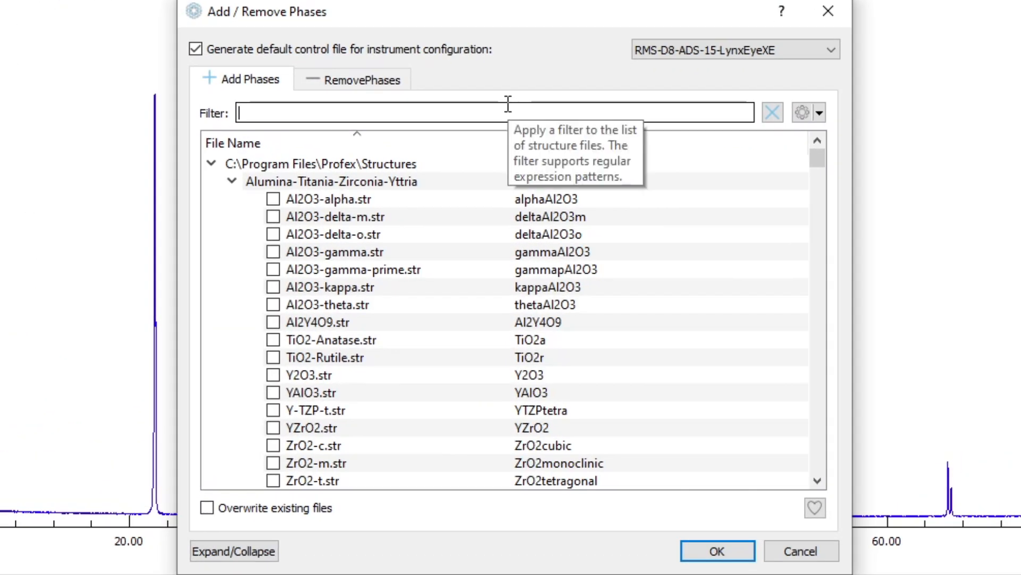
text(lab6)
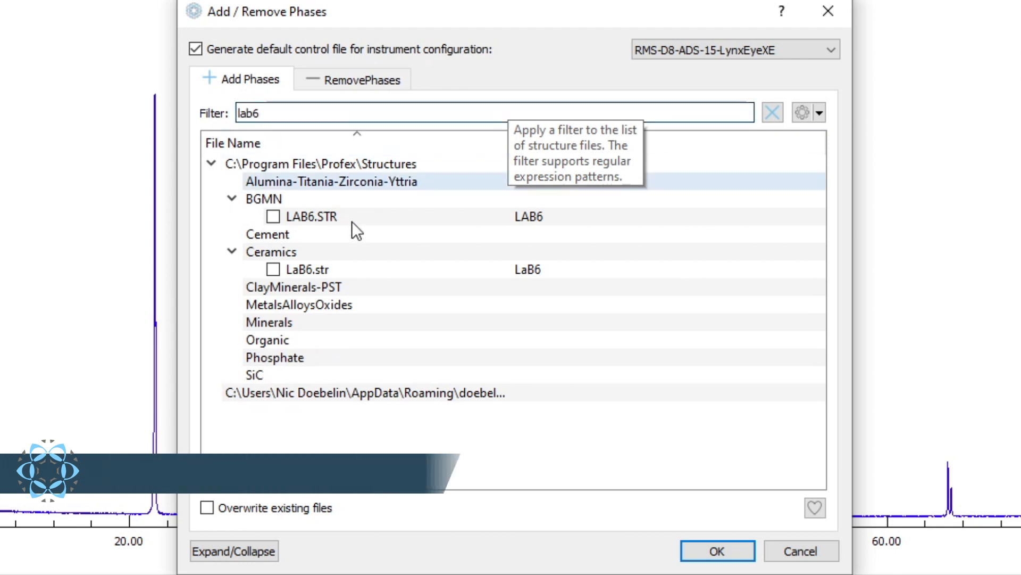
click(273, 271)
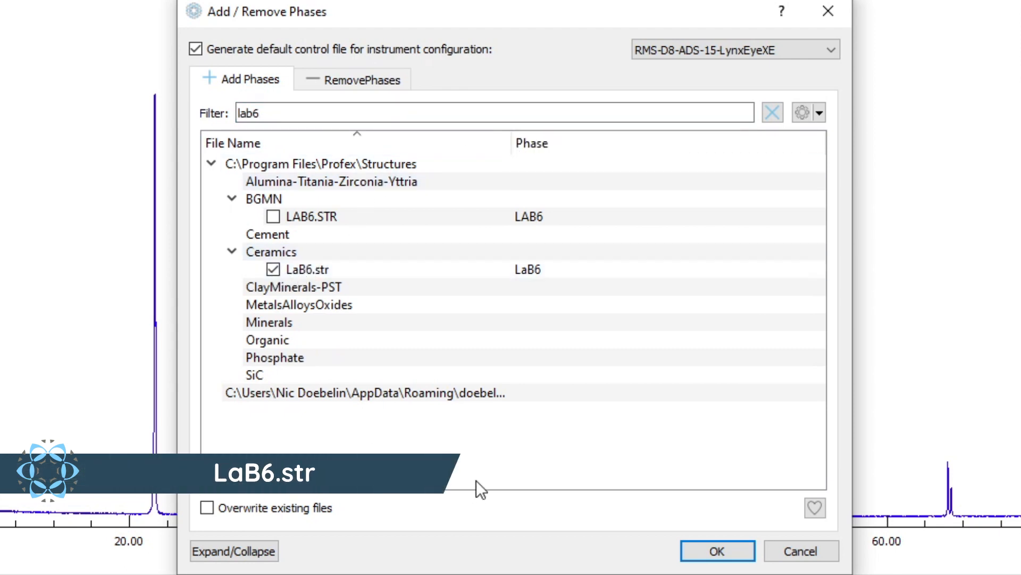
- Choose the instrument configuration xpert-xcel-fds-0125 for the default control file and add the selected phase to the project
click(663, 50)
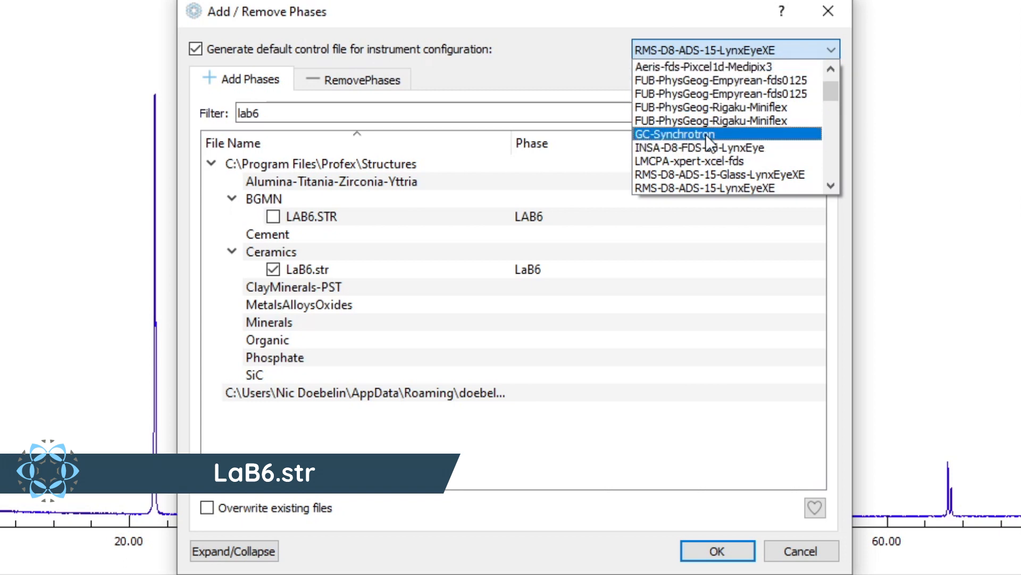
scroll(745, 146, down, 3)
scroll(743, 143, down, 7)
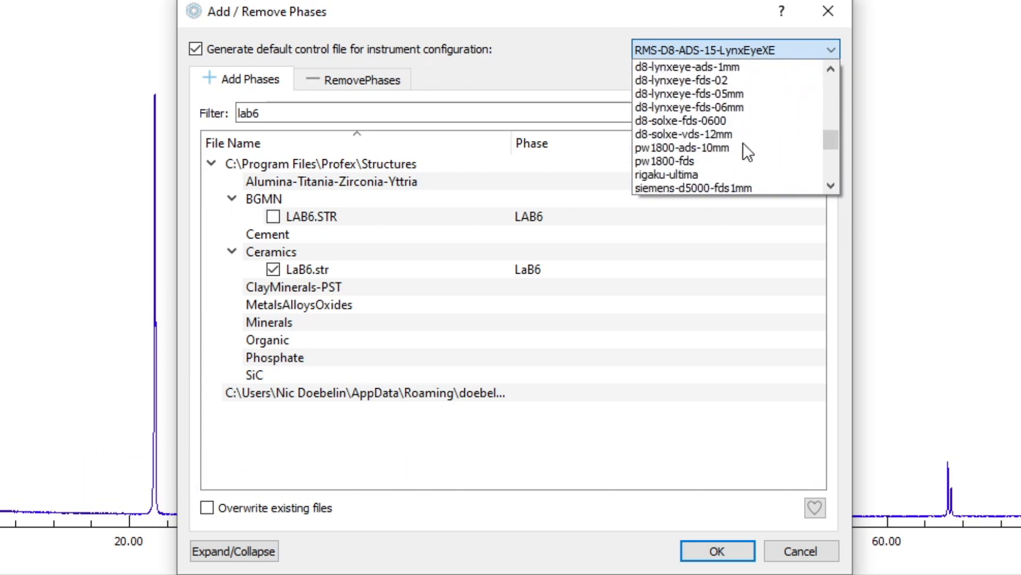
scroll(744, 141, down, 2)
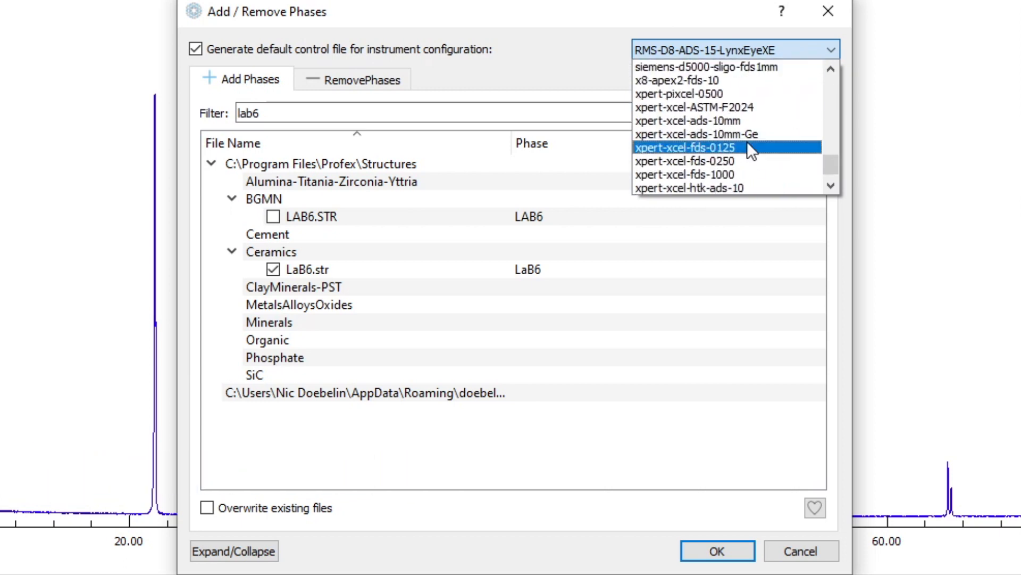
click(736, 147)
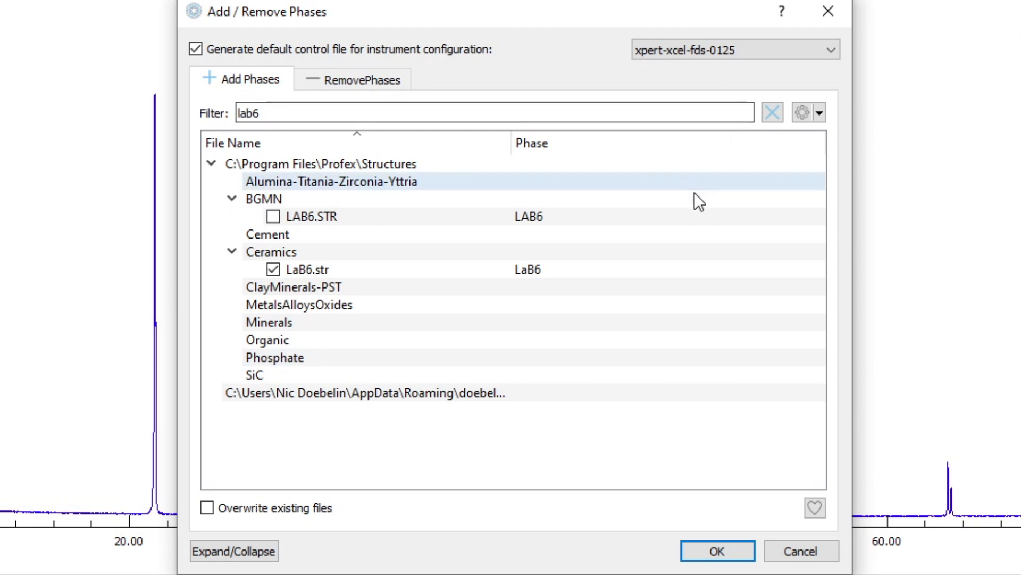
click(716, 549)
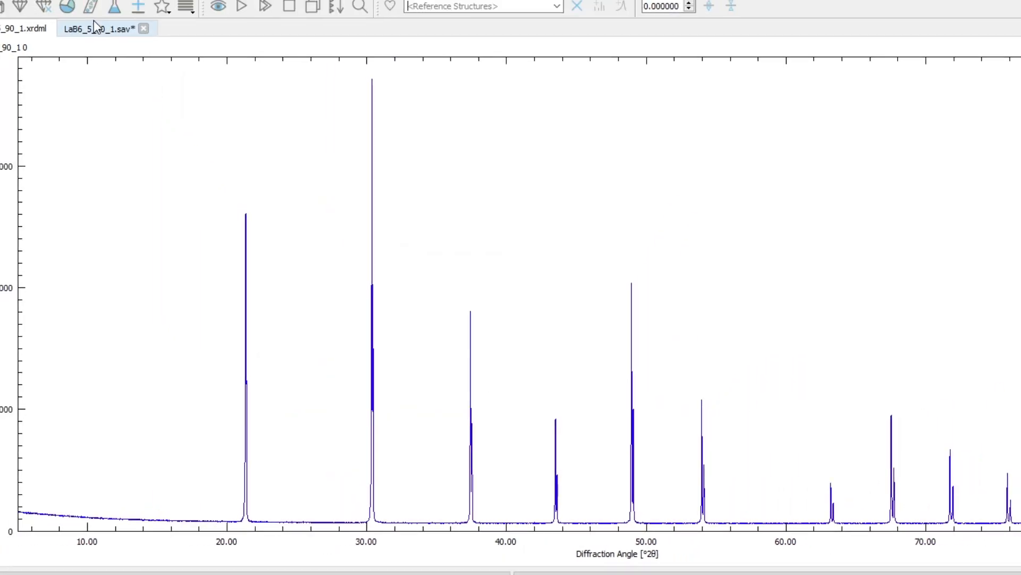
- Review the generated LaB6_5_90_1.sav control file and run the refinement
click(101, 28)
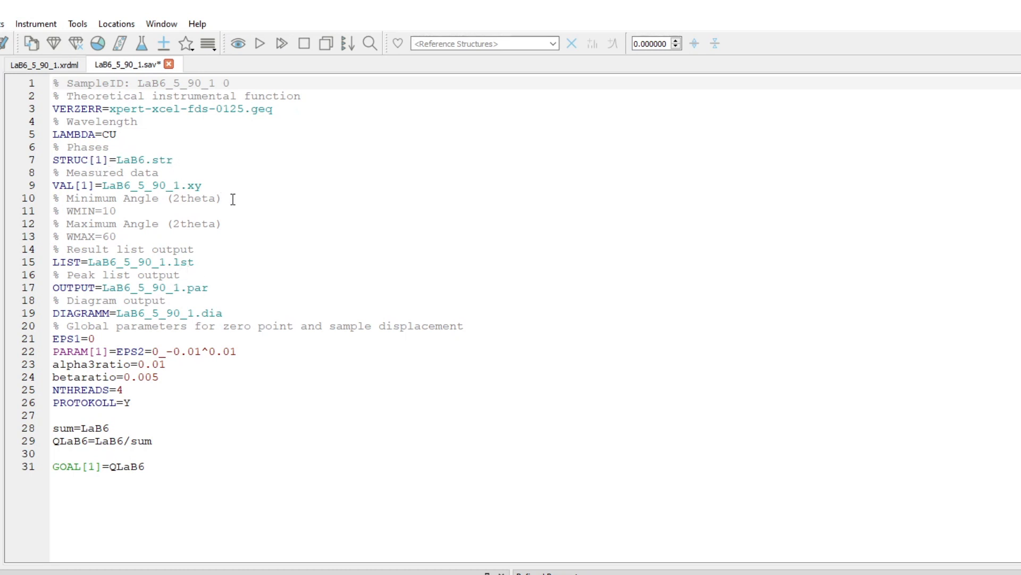
click(260, 46)
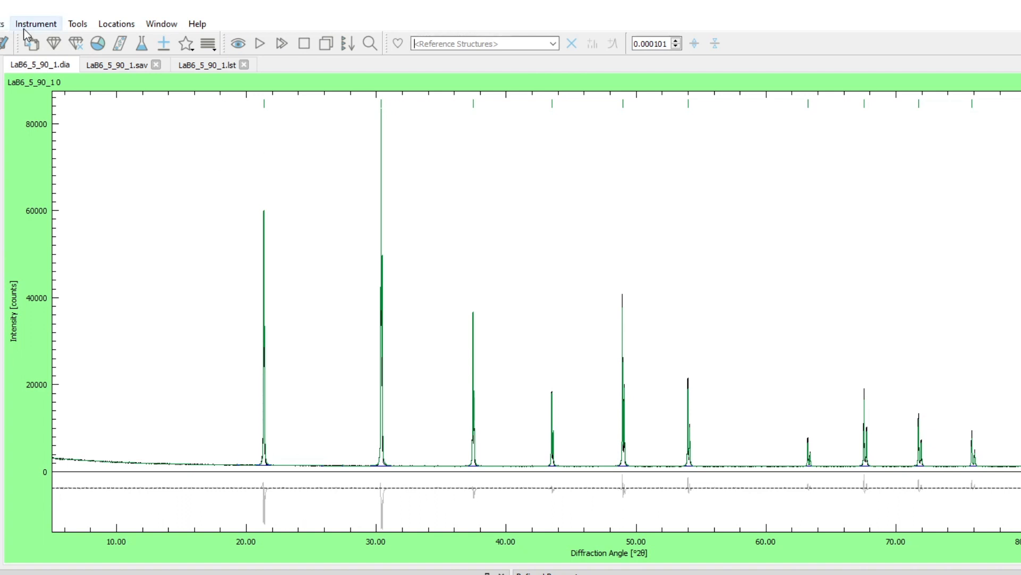
- Open the current FPA configuration and save it as Empyrean-1Der-fds-0250.sav in the Empyrean folder under Documents
click(39, 27)
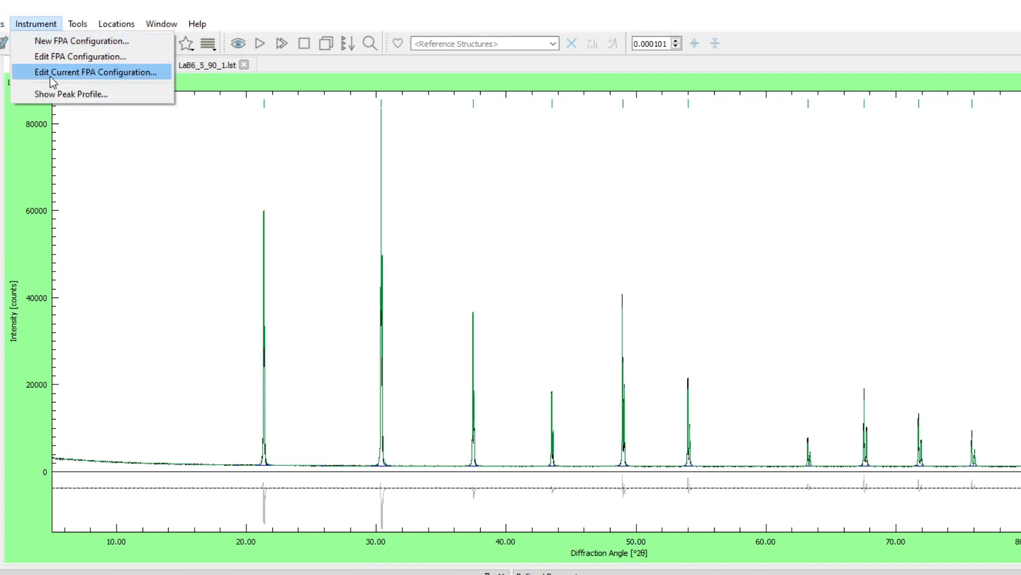
click(68, 76)
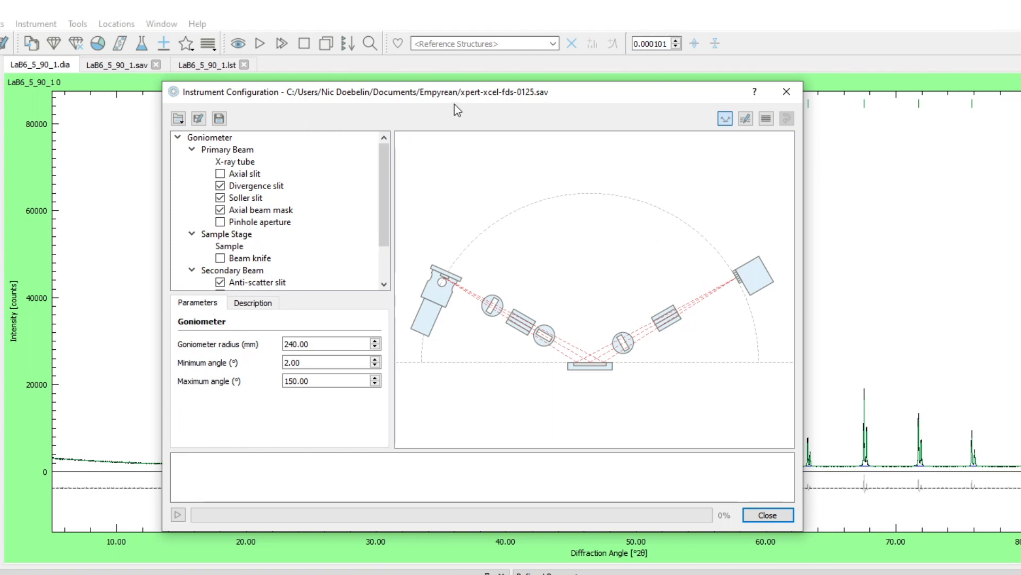
click(219, 118)
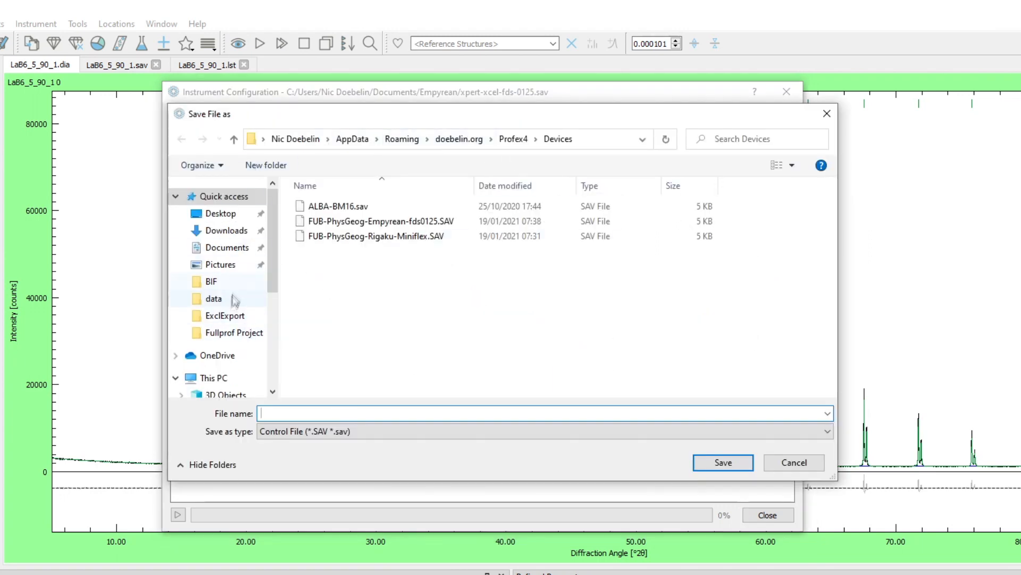
click(227, 248)
double_click(580, 228)
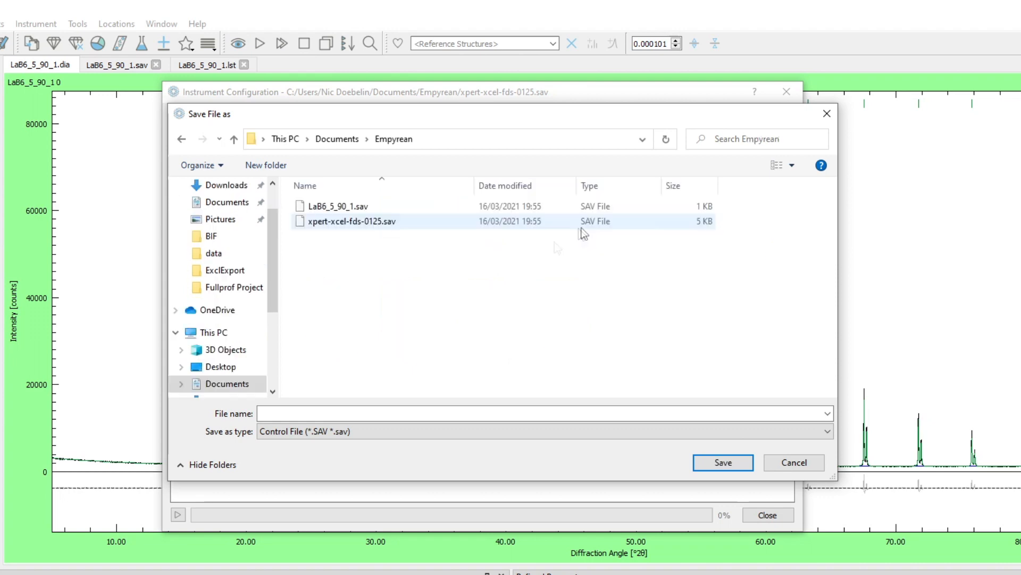
click(358, 412)
text(Empyrean-1Der-fds-0250.sav)
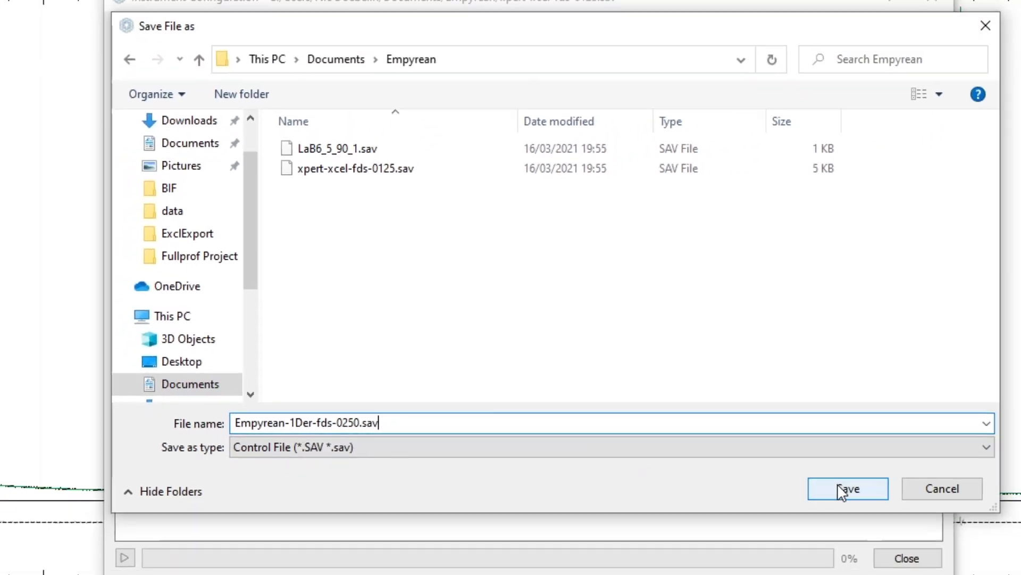
click(842, 489)
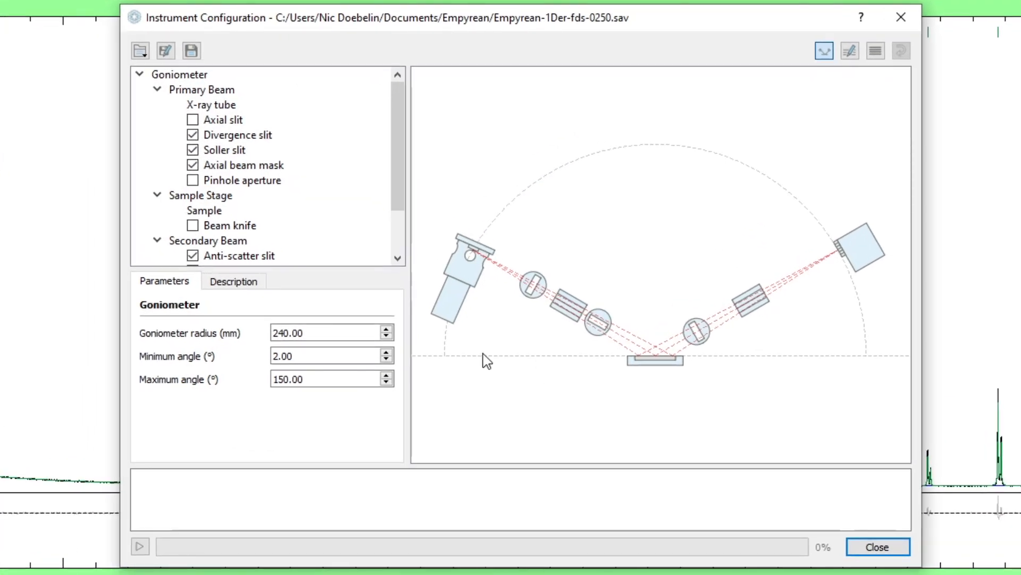
- Switch to File Explorer and open the measurement file LaB6_5_90_1.xrdml from the Empyrean folder in Notepad
click(21, 574)
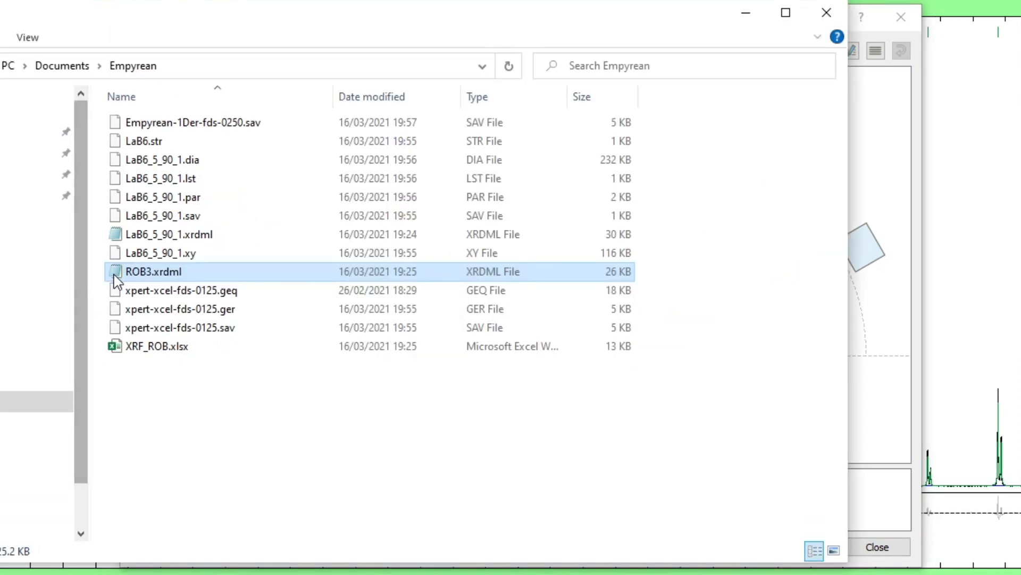
click(141, 238)
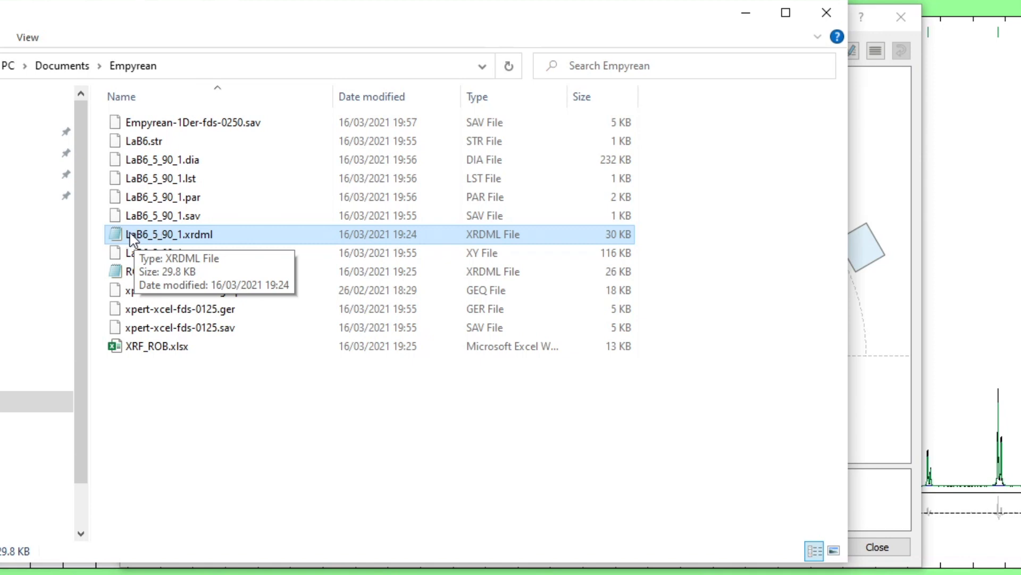
double_click(160, 235)
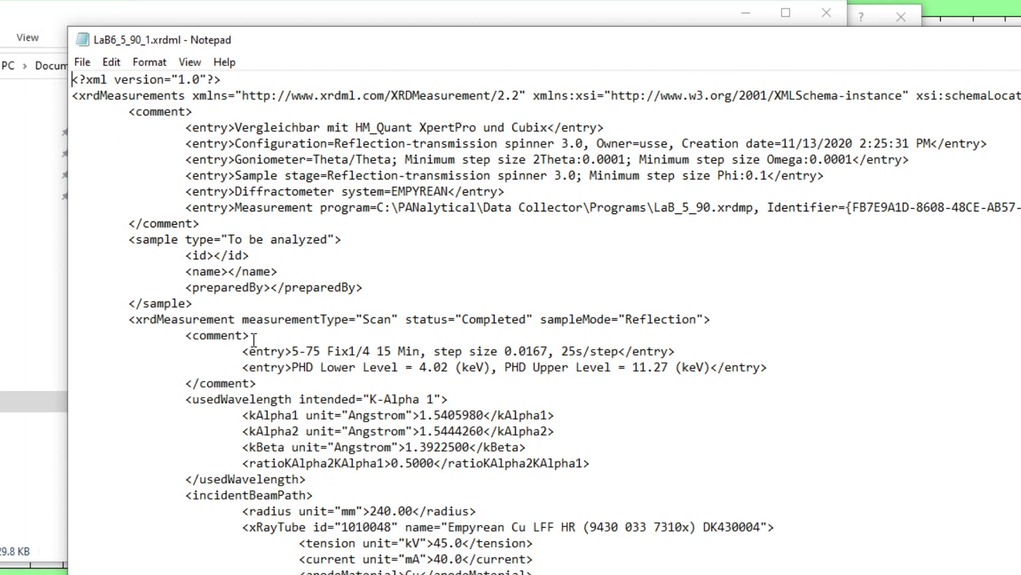
- Examine the scan comment and the used-wavelength entries in the measurement file
click(270, 330)
scroll(310, 304, down, 2)
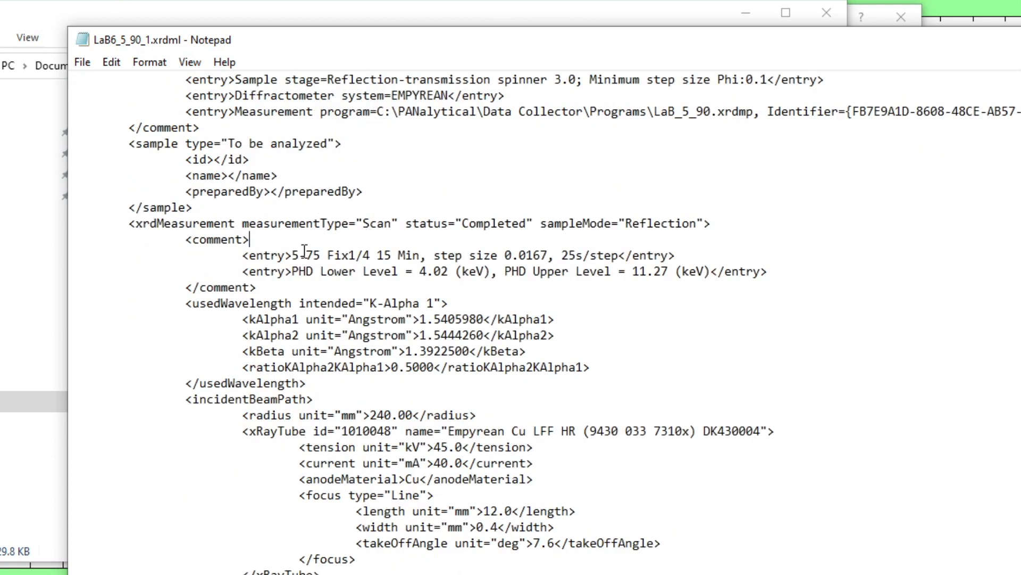
drag(191, 303, 411, 296)
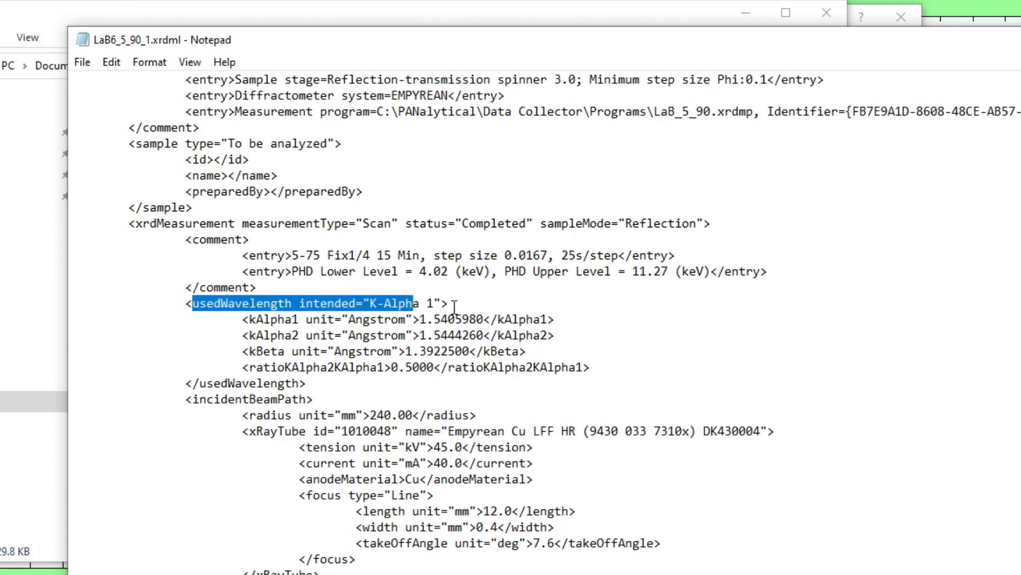
click(470, 302)
click(277, 399)
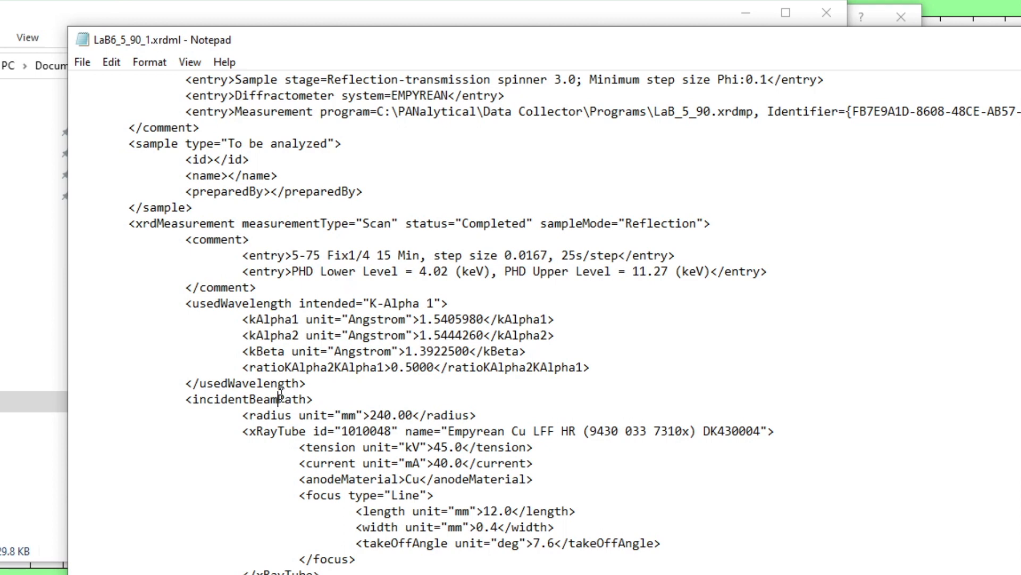
- Compare the incident beam path radius in the measurement file with the goniometer radius in the instrument configuration
scroll(926, 296, down, 2)
scroll(800, 306, down, 1)
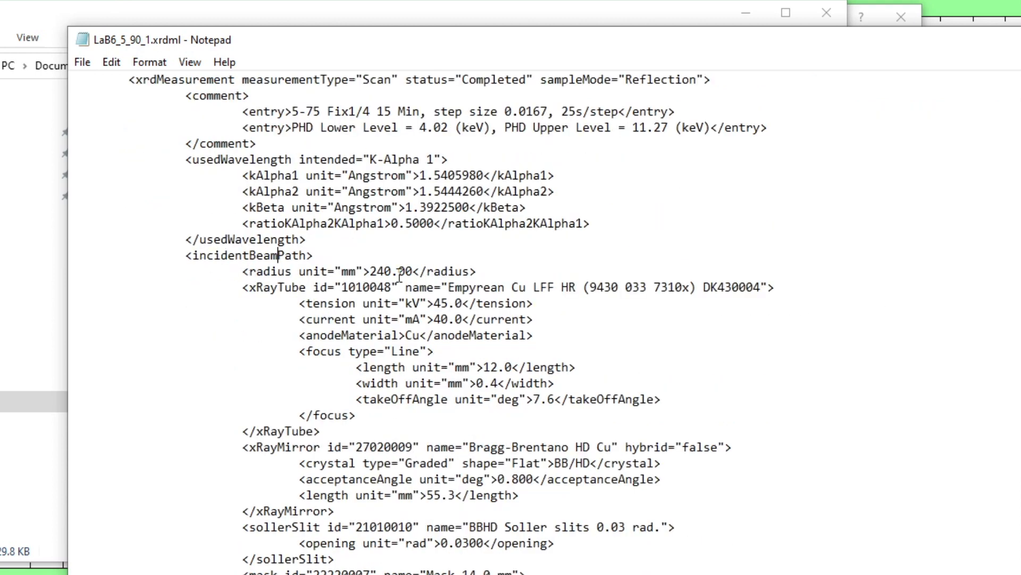
drag(370, 271, 413, 266)
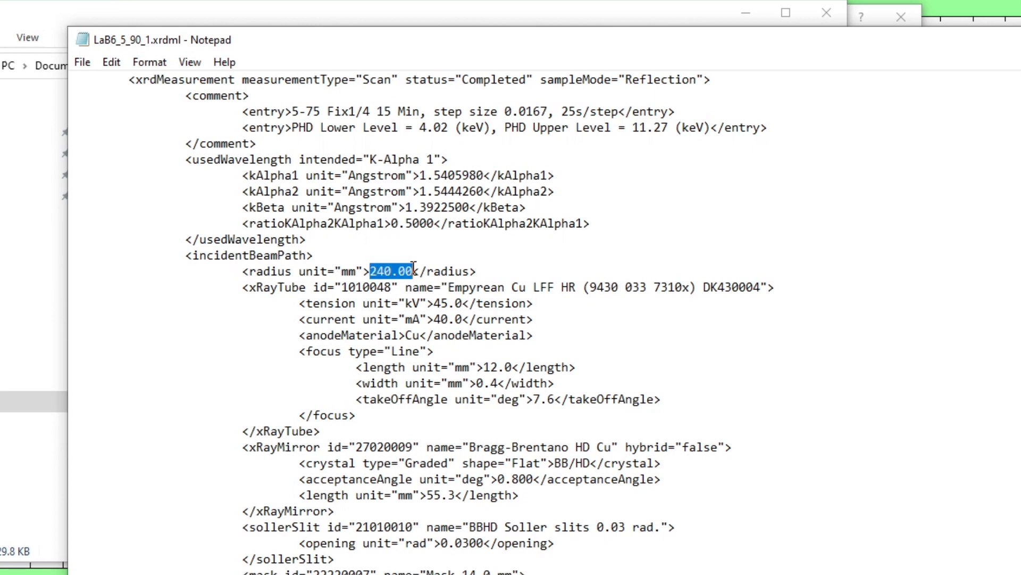
click(417, 271)
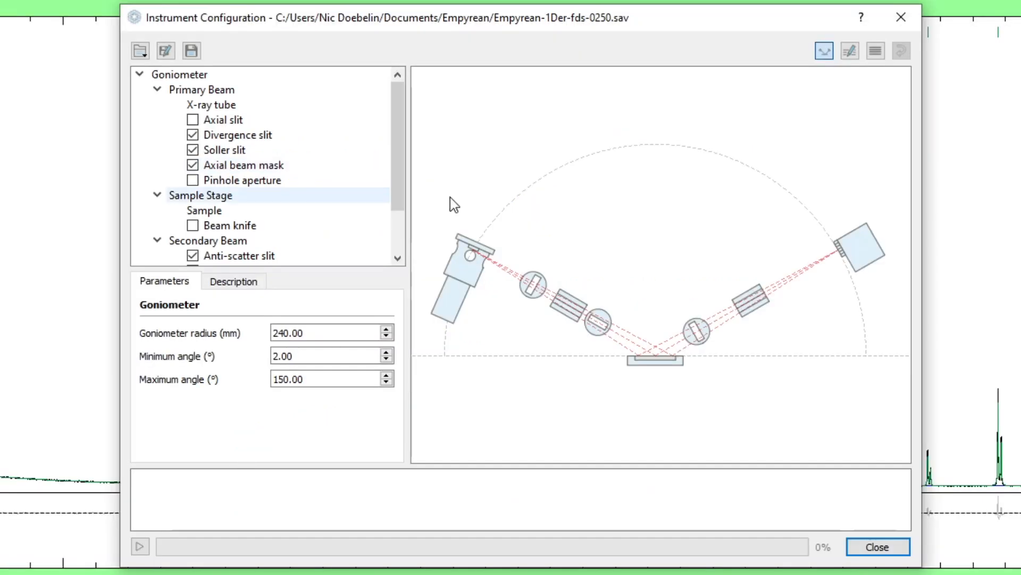
click(193, 75)
click(303, 333)
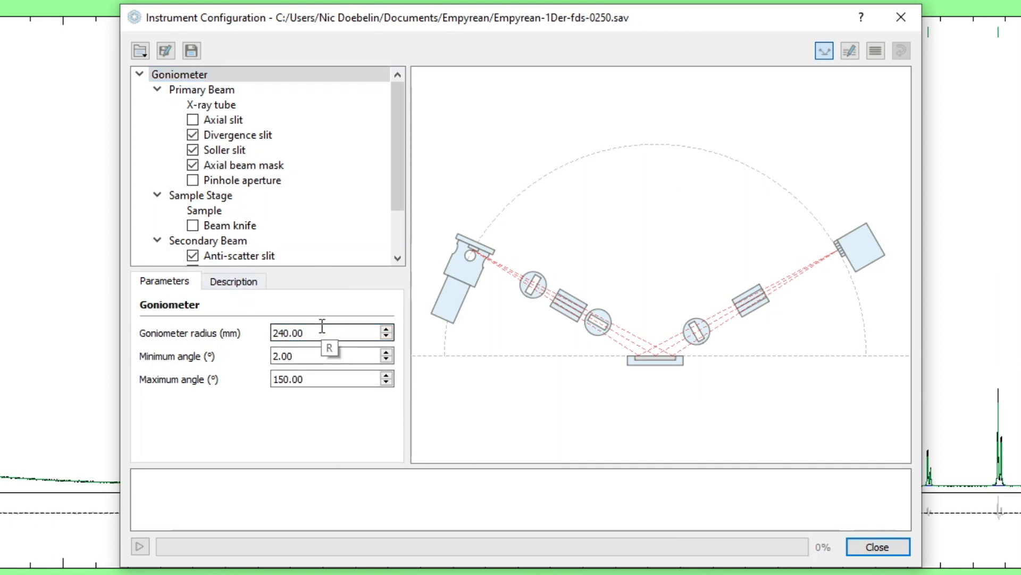
- Return to Notepad and look up the X-ray tube's focus length, width and take-off angle in the measurement file
key(alt+Tab)
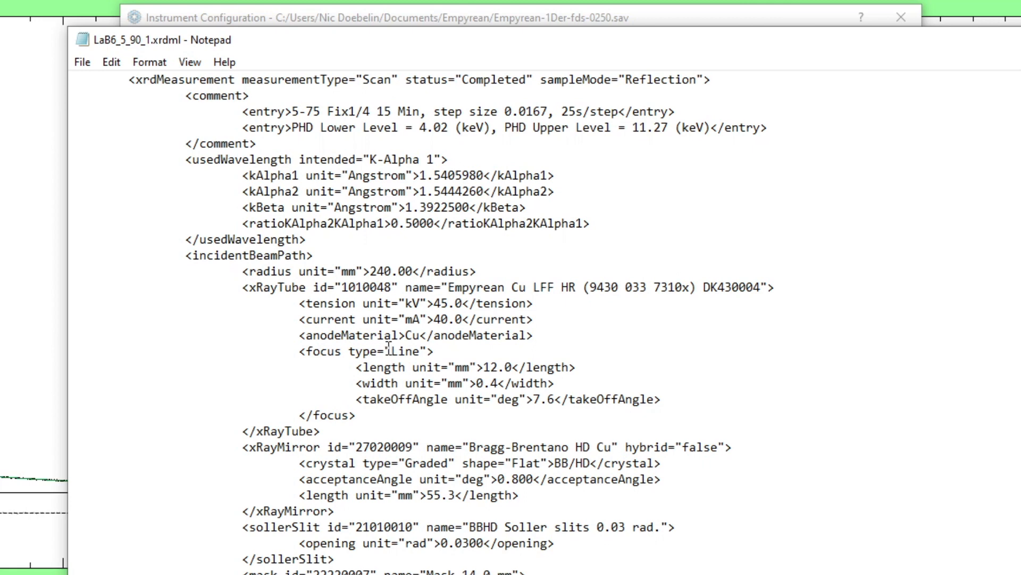
drag(484, 367, 497, 385)
drag(533, 399, 556, 399)
click(554, 399)
- Check the X-ray tube's target width and apparent height in the instrument configuration
click(480, 17)
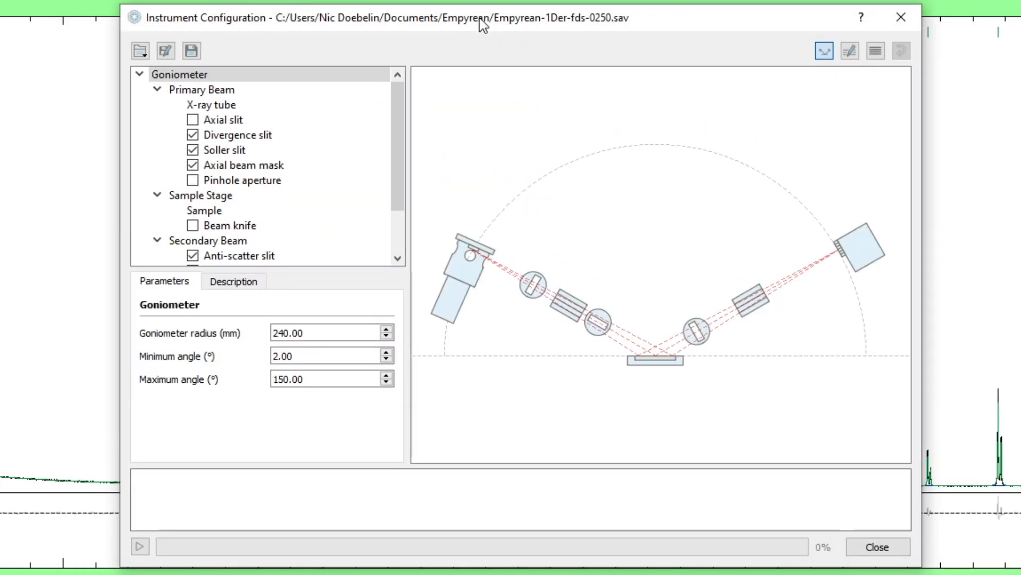
click(232, 109)
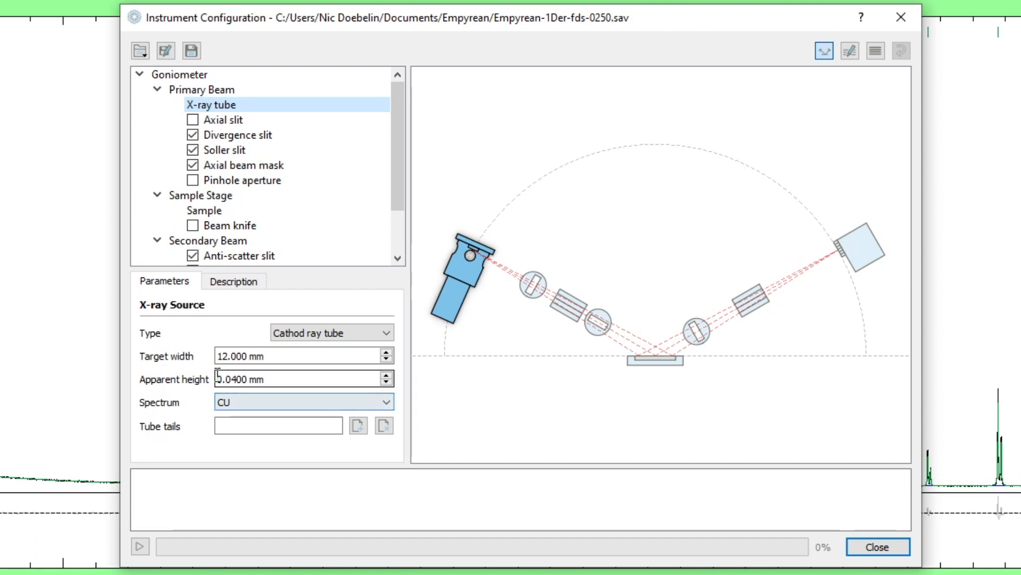
click(232, 355)
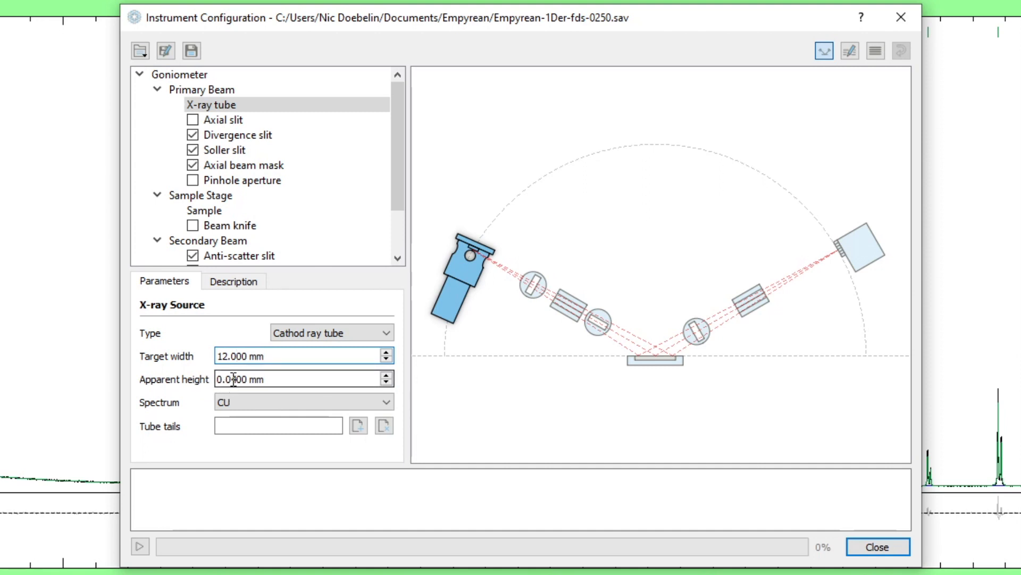
click(279, 379)
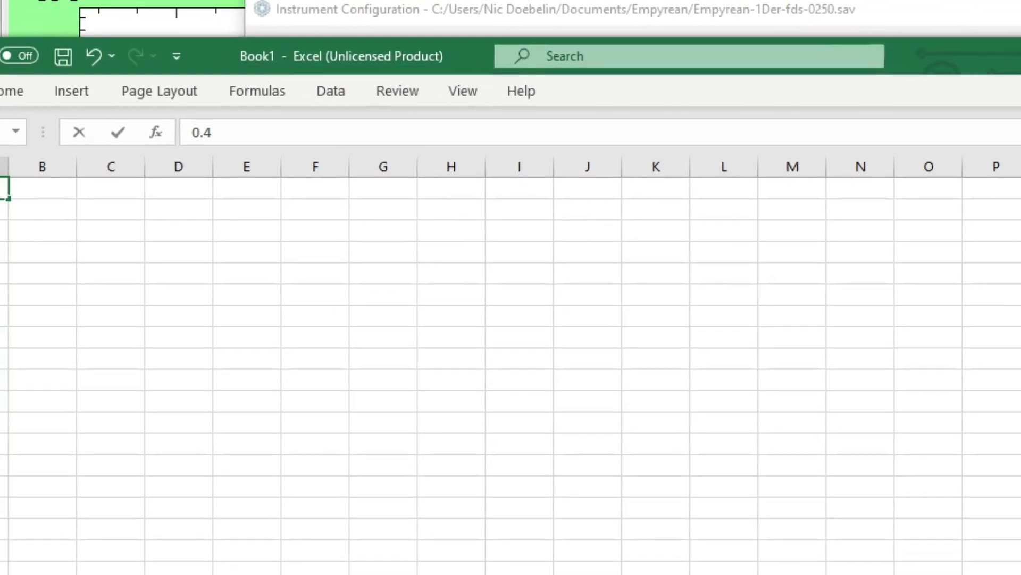
key(Return)
click(22, 212)
key(Delete)
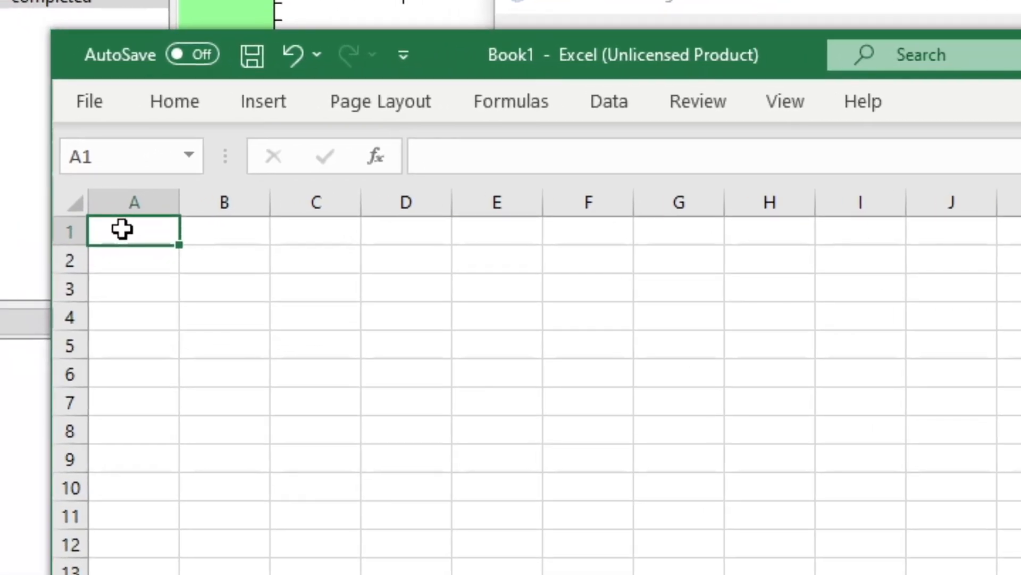
- Enter the focus width 0.4 in cell A1 and the take-off angle 7.6 in cell B1 of the blank Excel workbook
text(0.4)
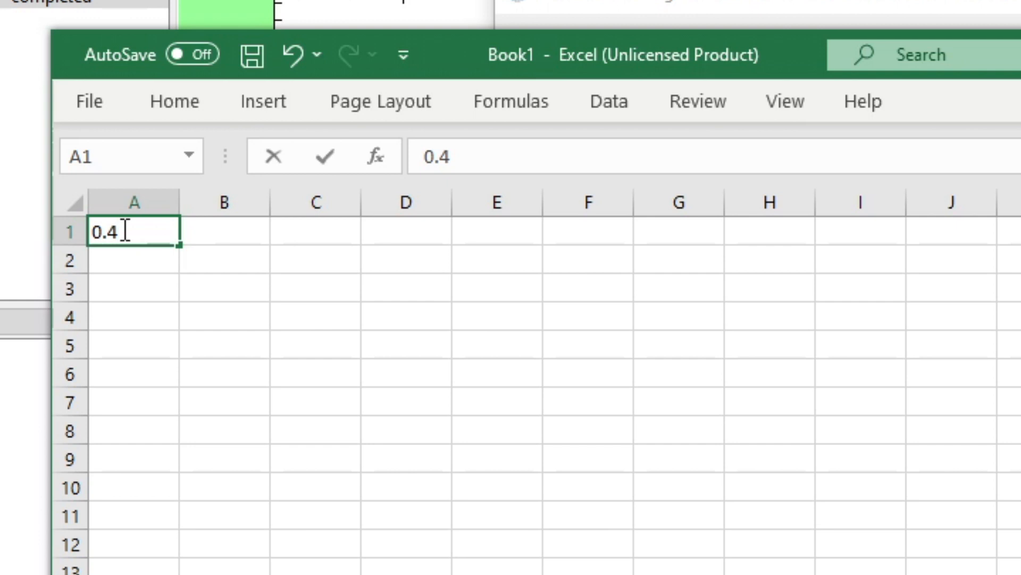
key(Tab)
text(7.6)
key(Tab)
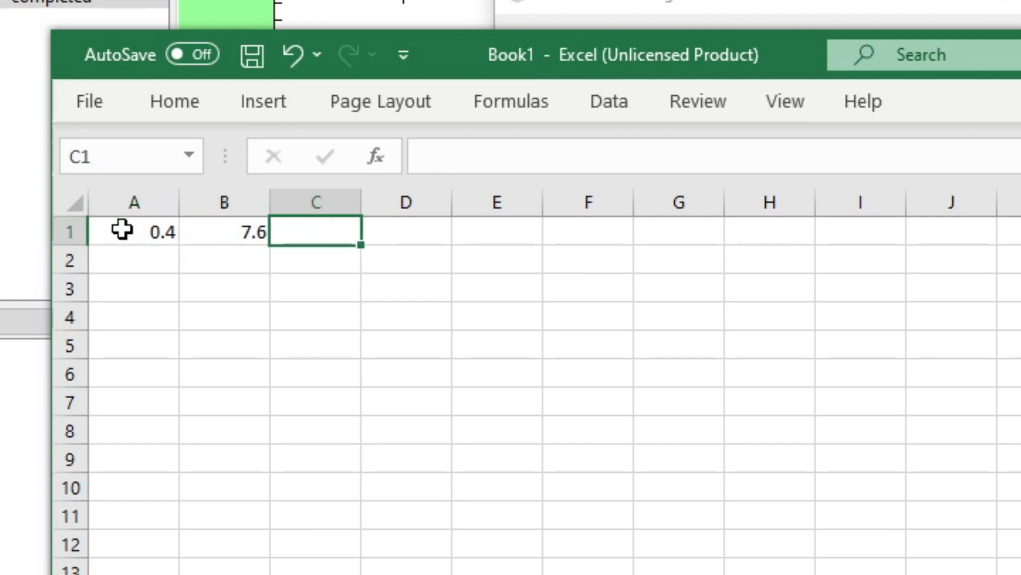
- Enter the formula =A1*SIN(B1*PI()/180) in cell C1 to calculate the tube's apparent focus height
key(Left)
key(Right)
text(=)
click(122, 230)
text(*sin()
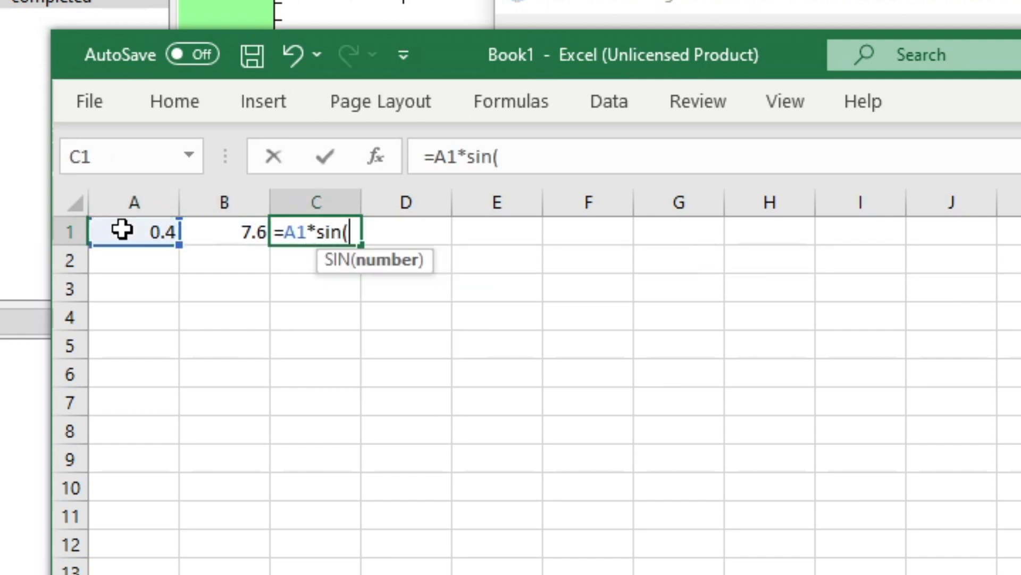
key(Left)
text(*)
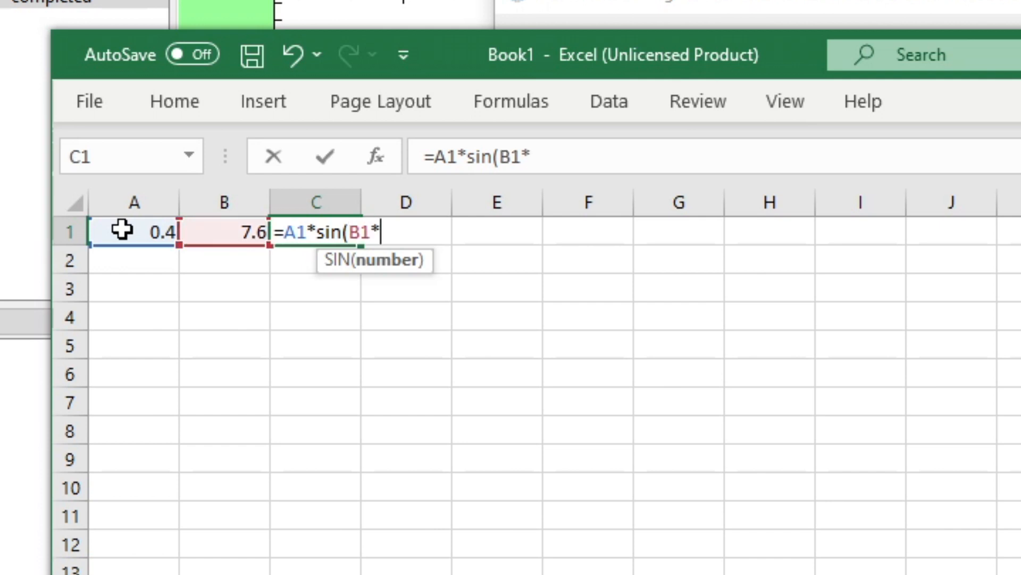
text(PI()/180))
key(Return)
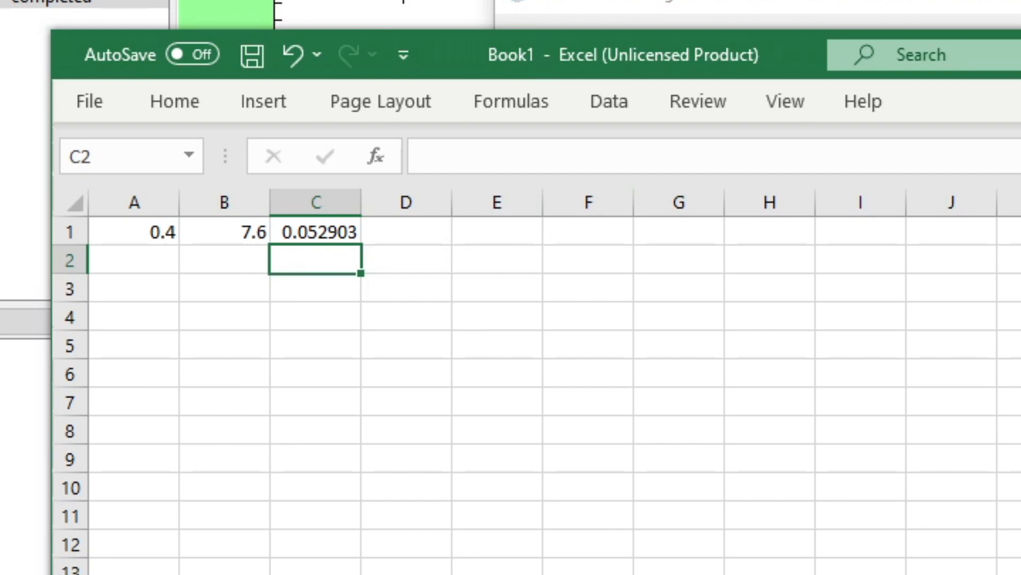
- Return to the Profex instrument configuration and set the X-ray tube's apparent height to 0.0529 mm
drag(1020, 415, 1017, 415)
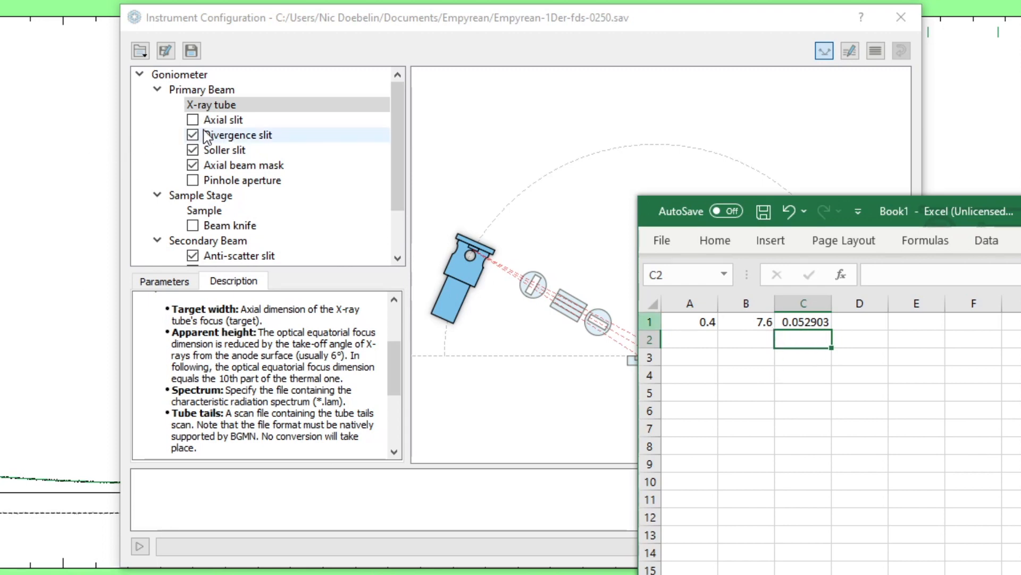
click(175, 281)
double_click(234, 379)
text(0529)
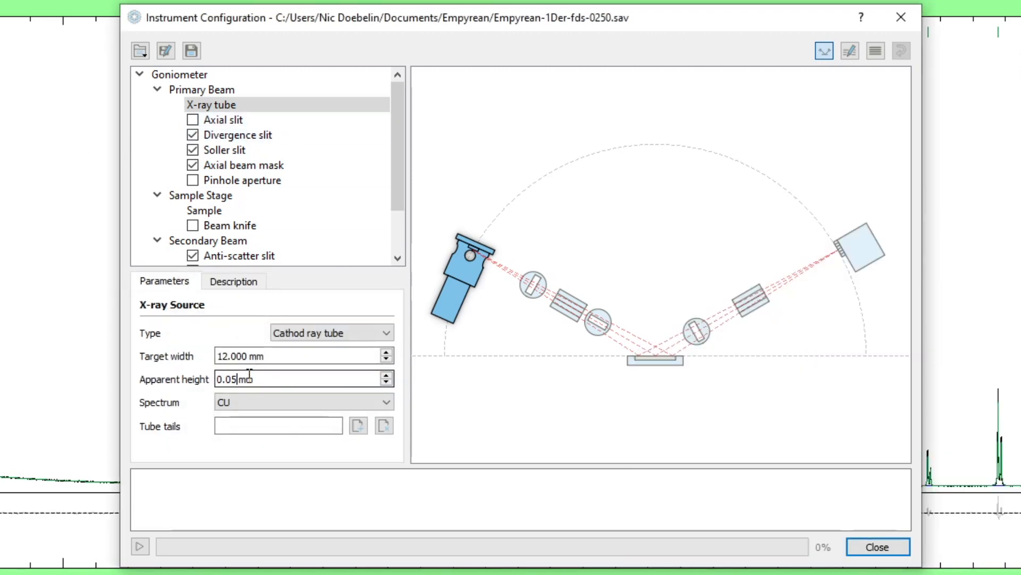
- Switch to Excel, change the take-off angle in B1 to 6, check the formula result in C1, and return to Profex
key(alt+Tab)
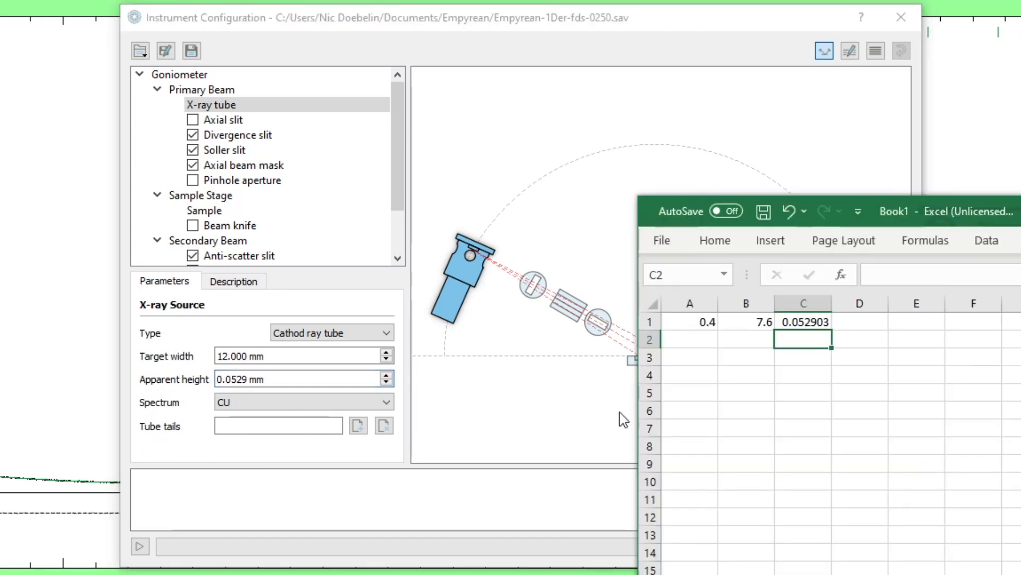
click(756, 321)
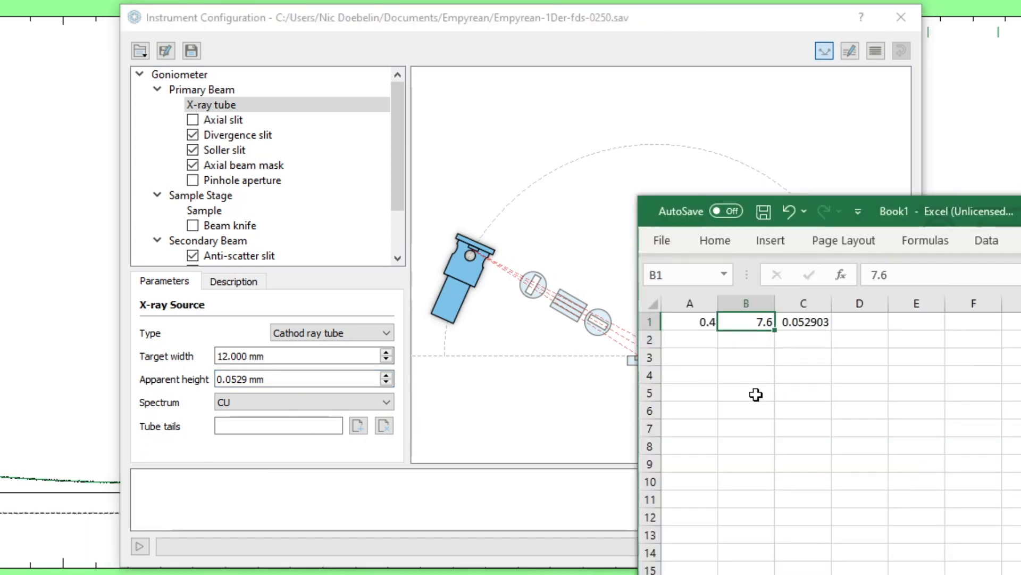
text(6)
key(Return)
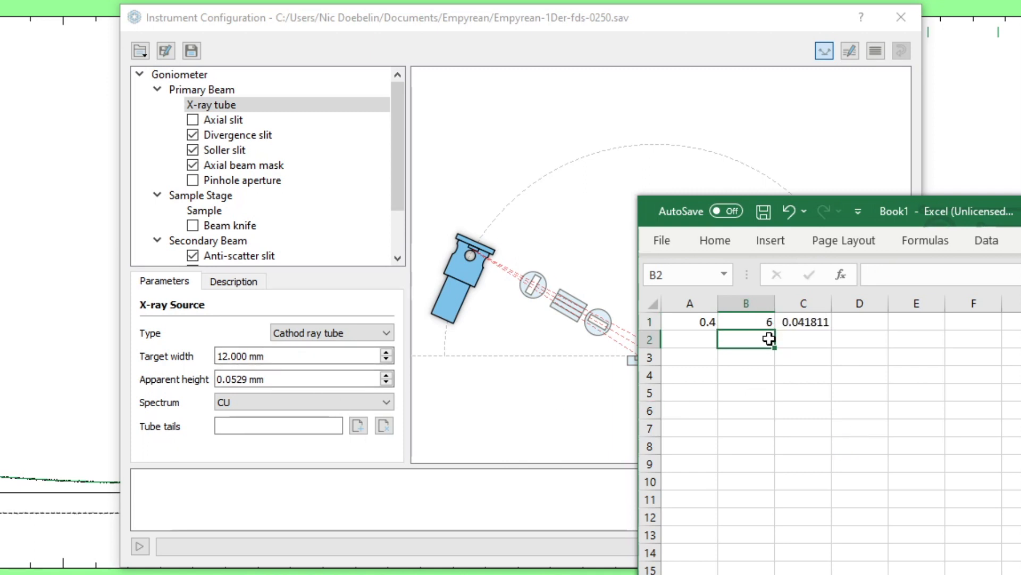
click(822, 323)
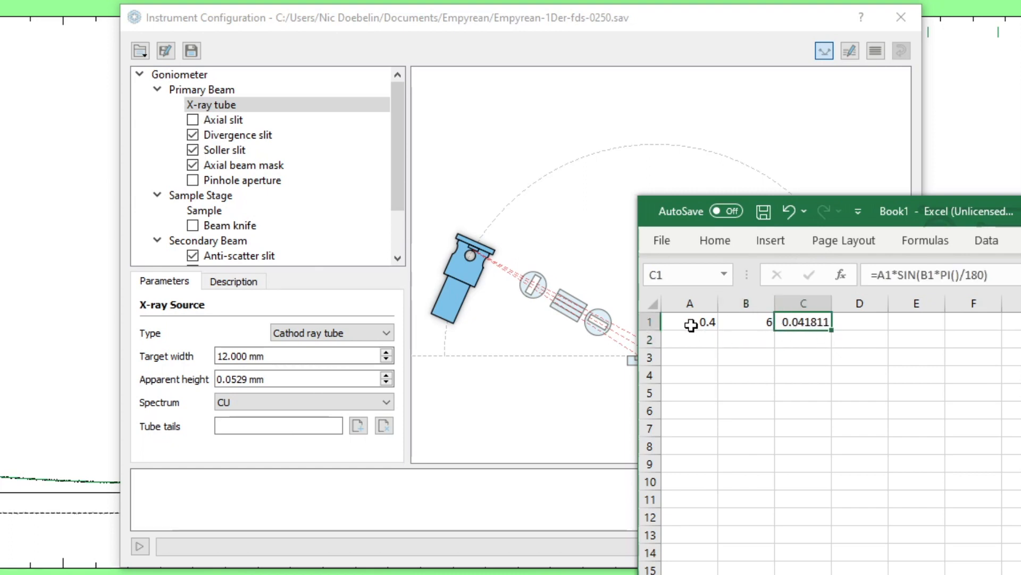
click(707, 32)
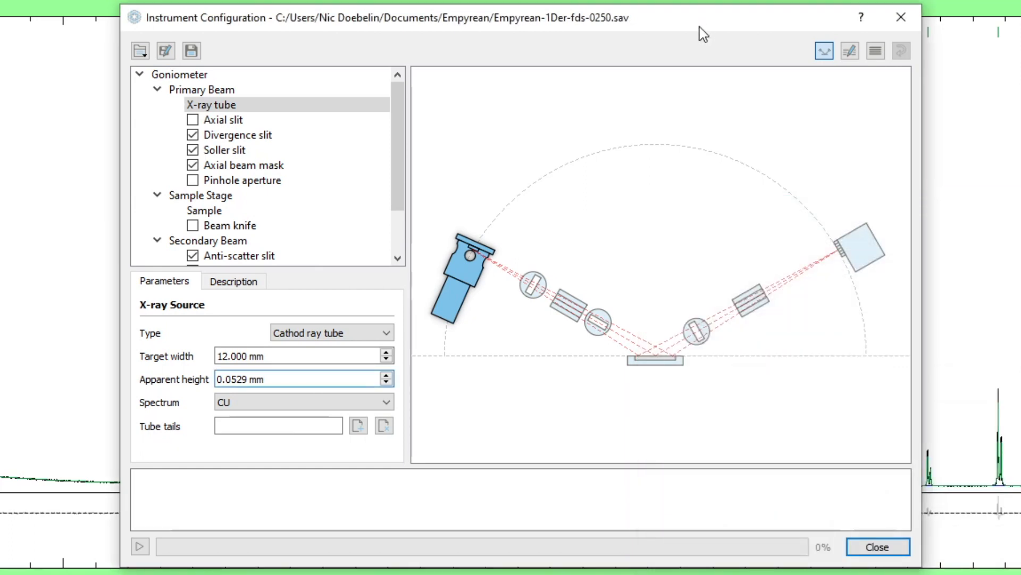
- Switch to Notepad and review the X-ray tube's focus block in the measurement file
key(alt+Tab)
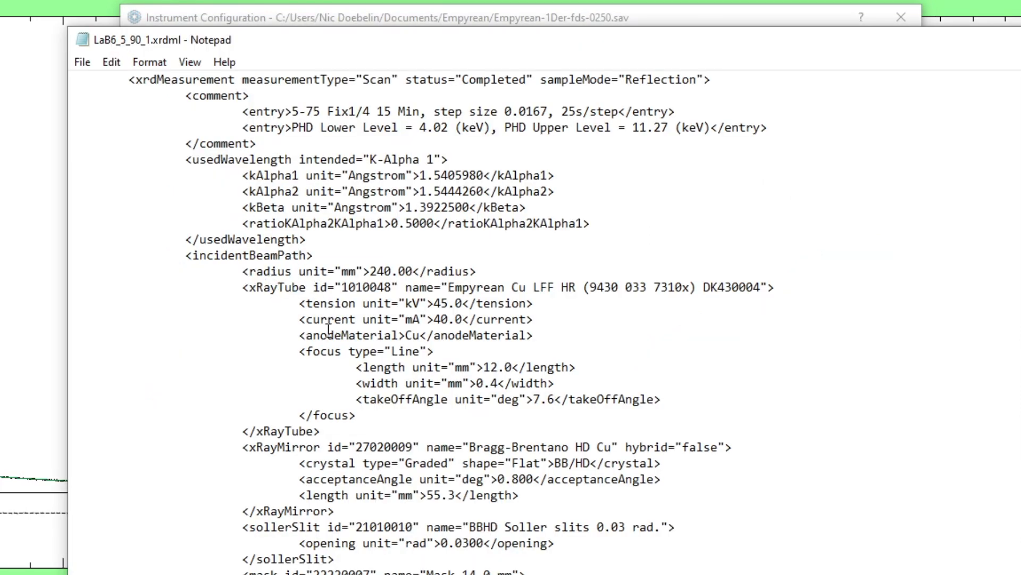
drag(313, 351, 412, 413)
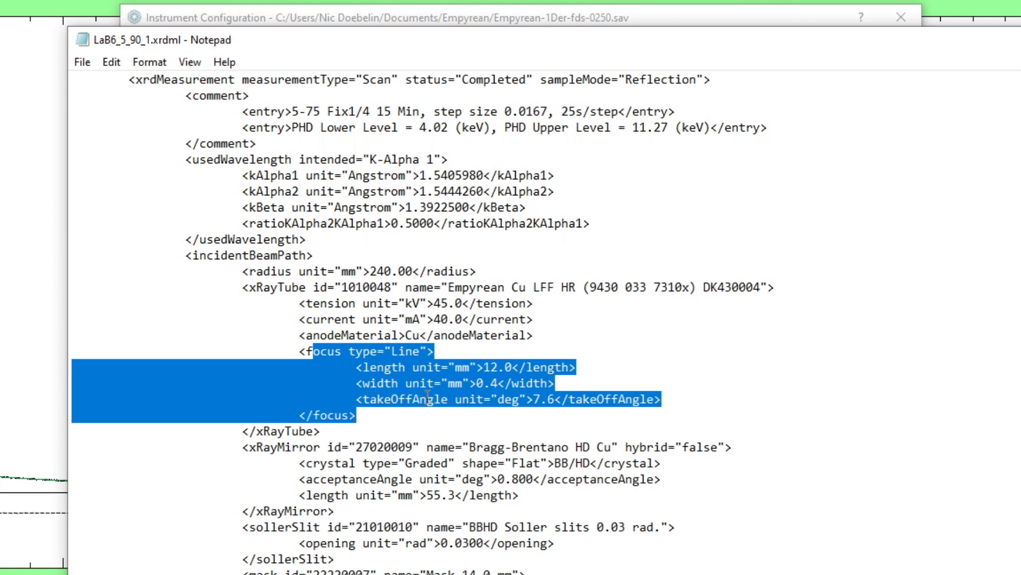
click(368, 425)
click(306, 447)
- Look up the X-ray mirror and the incident beam Soller slit opening in the measurement file
scroll(334, 431, down, 4)
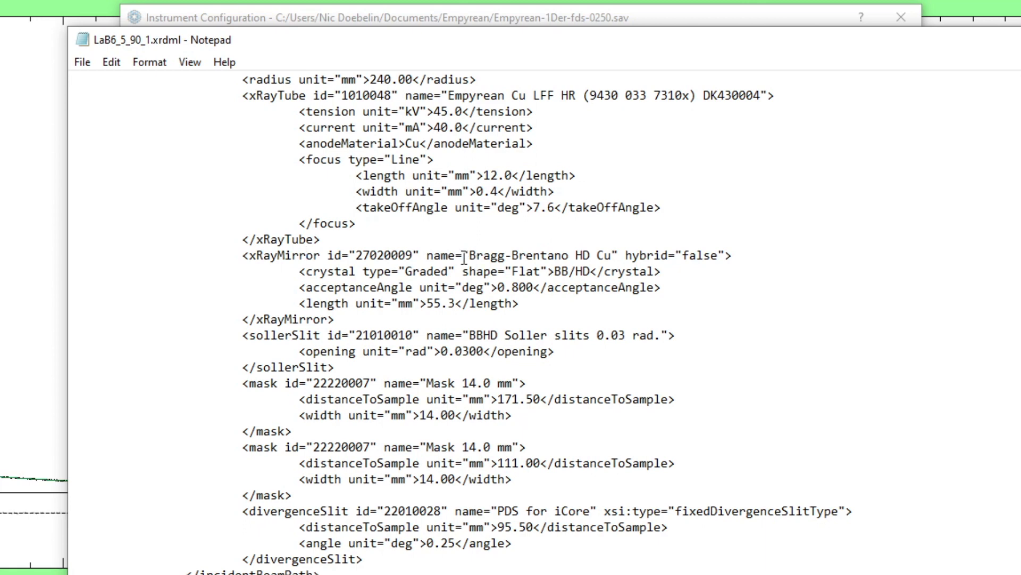
drag(579, 255, 590, 255)
click(592, 255)
click(439, 303)
drag(471, 335, 500, 336)
drag(598, 336, 623, 338)
click(623, 339)
- Return to the Profex instrument configuration and set the primary-beam Soller slit's opening angle to 0.0300 radians
click(531, 18)
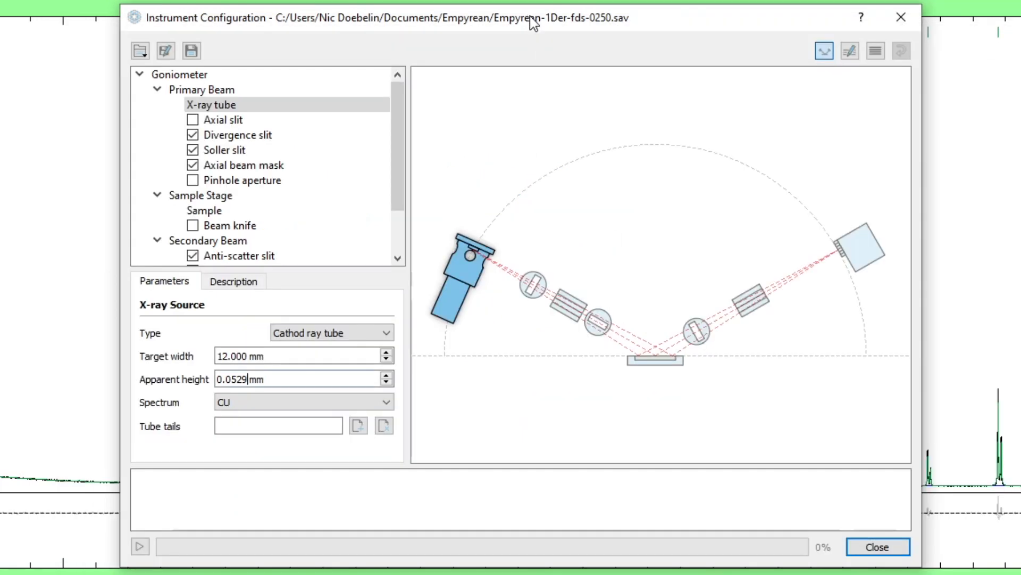
click(574, 316)
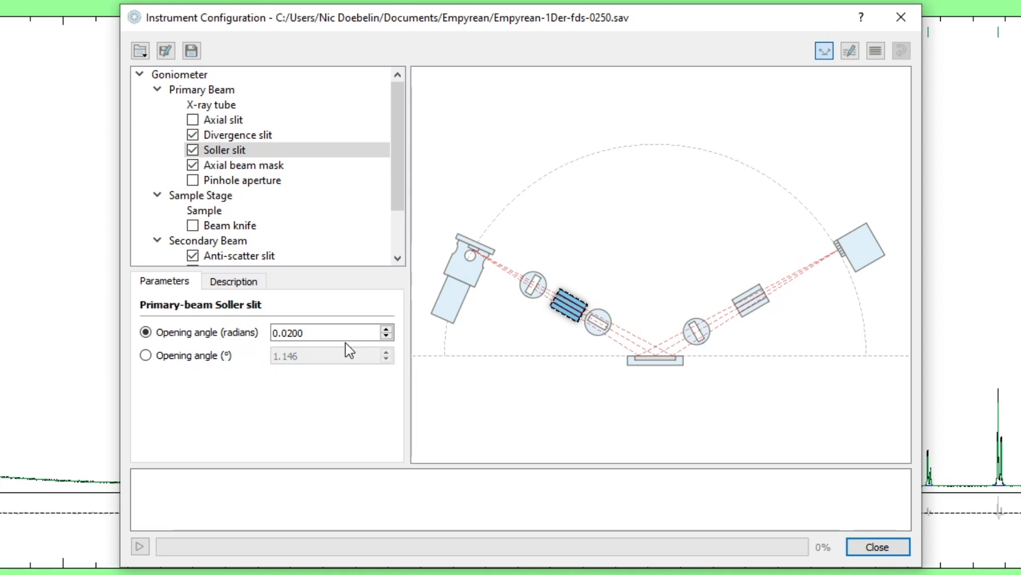
drag(286, 338, 292, 338)
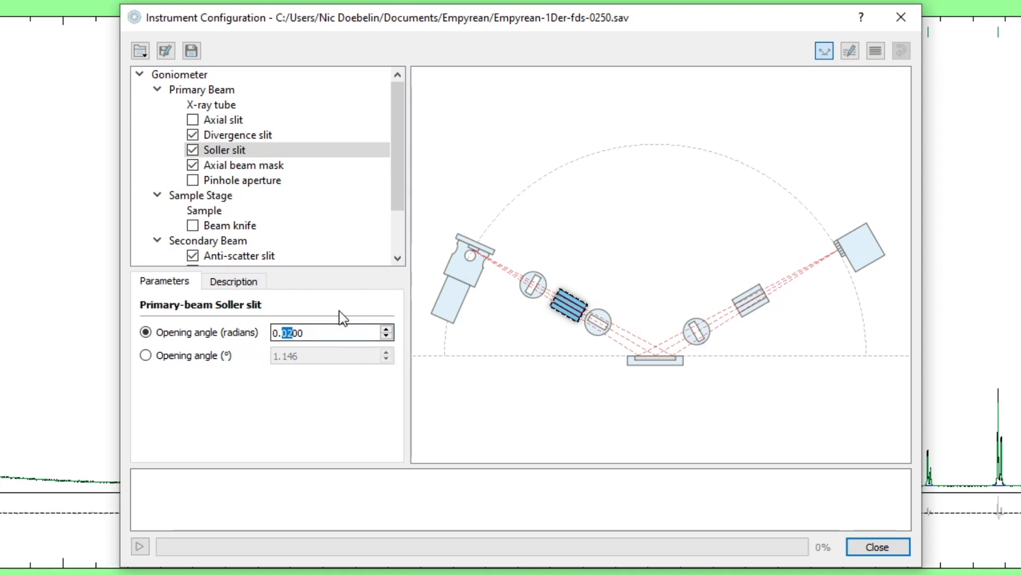
text(3)
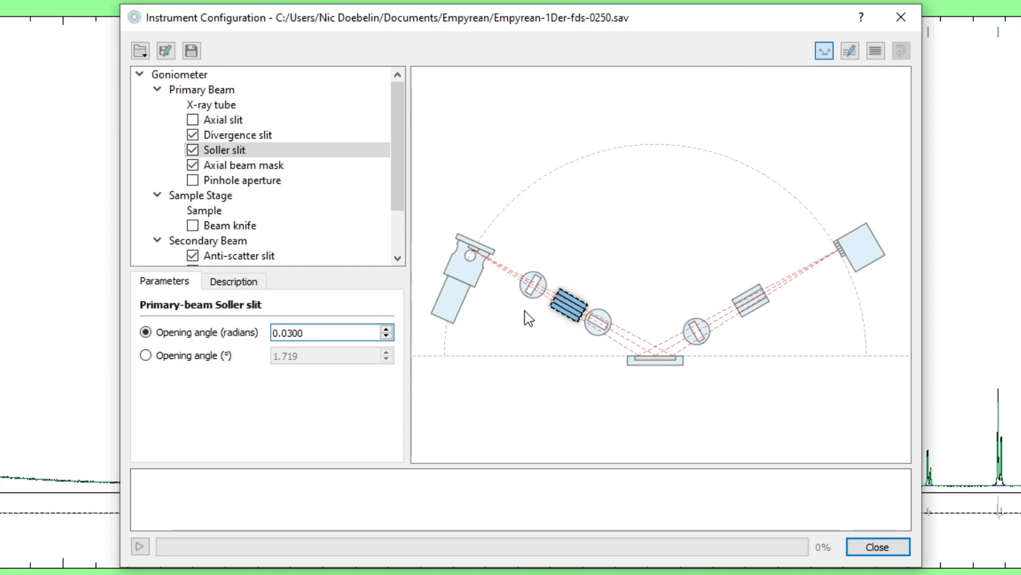
- Read the primary-beam Soller slit's description for the manufacturer-specific opening angle rules, then return to its parameters
click(232, 282)
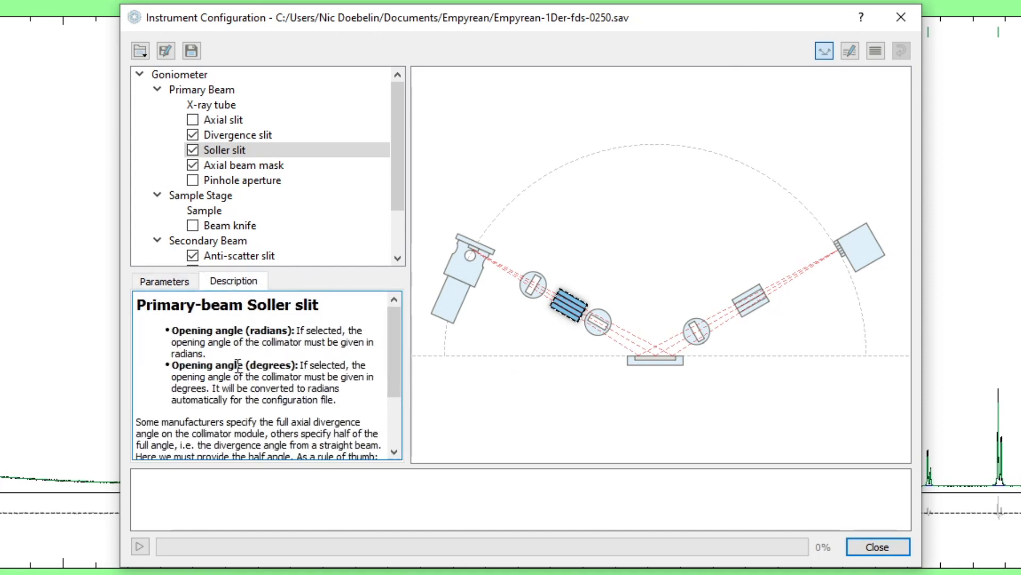
scroll(196, 387, down, 3)
scroll(196, 386, down, 1)
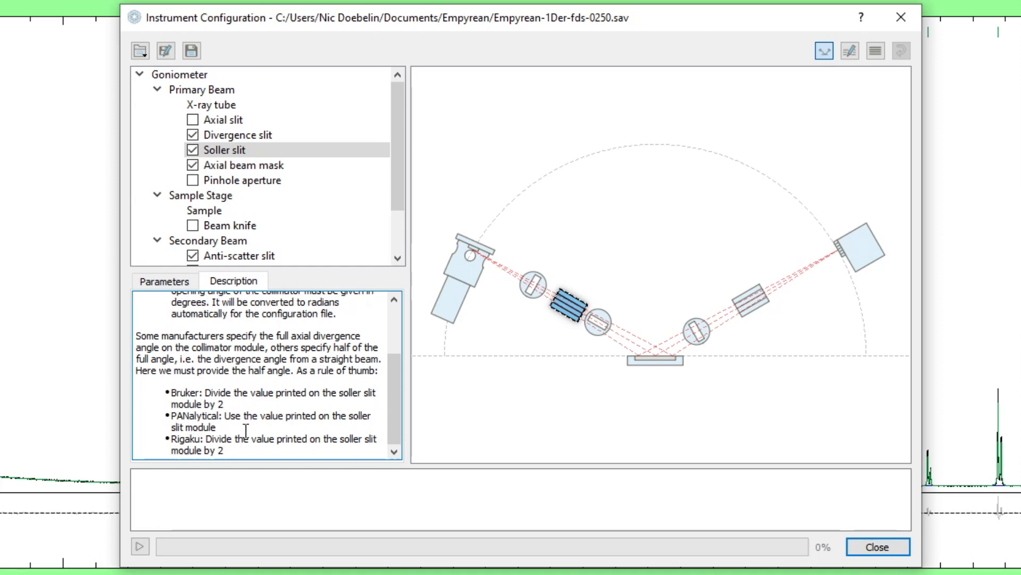
scroll(314, 381, up, 3)
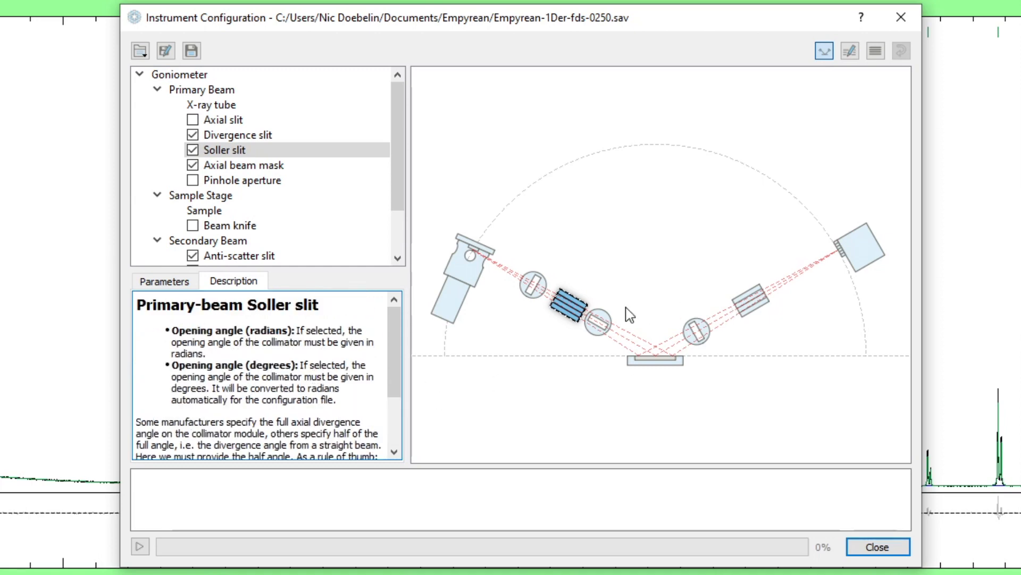
click(160, 282)
click(328, 330)
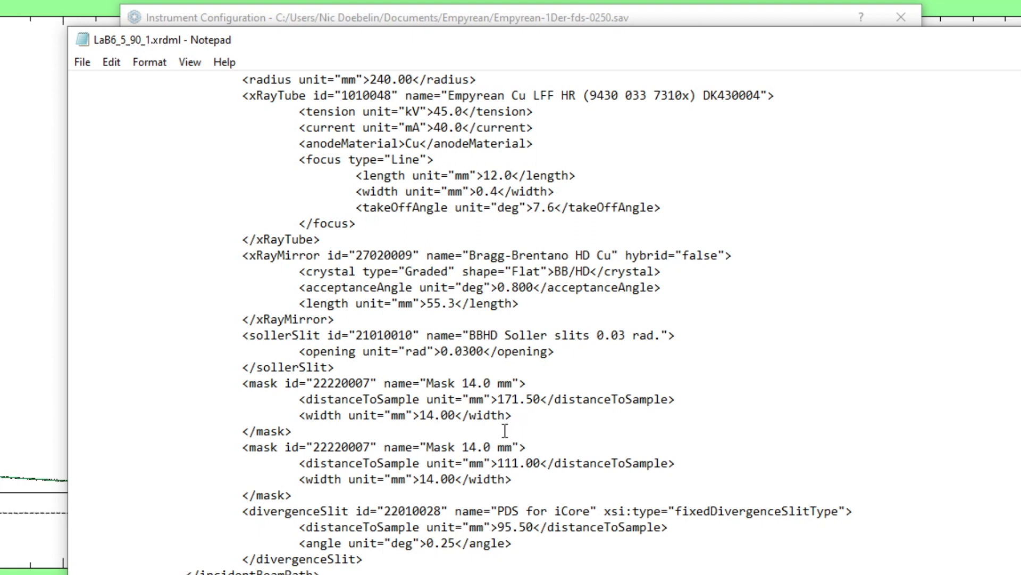
- In Notepad, look up the width and distance to sample of both incident beam masks in the measurement file
drag(257, 383, 484, 384)
click(506, 383)
drag(422, 415, 447, 416)
drag(498, 464, 536, 459)
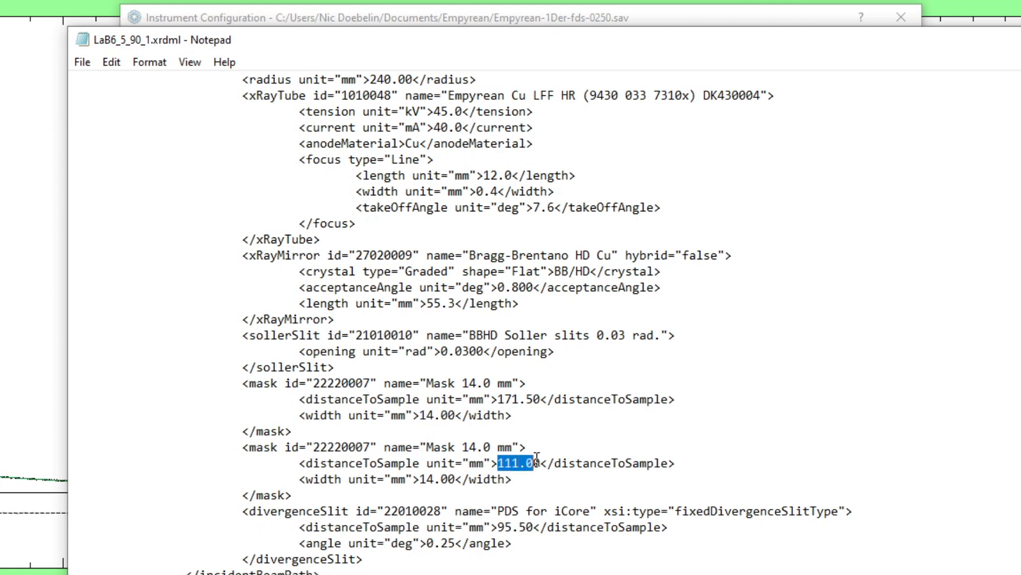
click(493, 405)
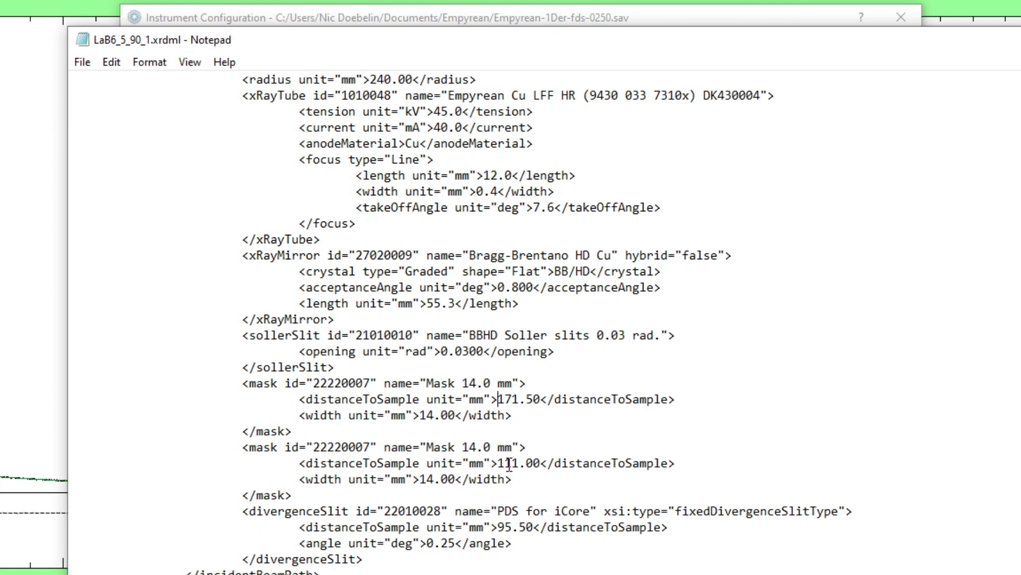
drag(499, 464, 543, 463)
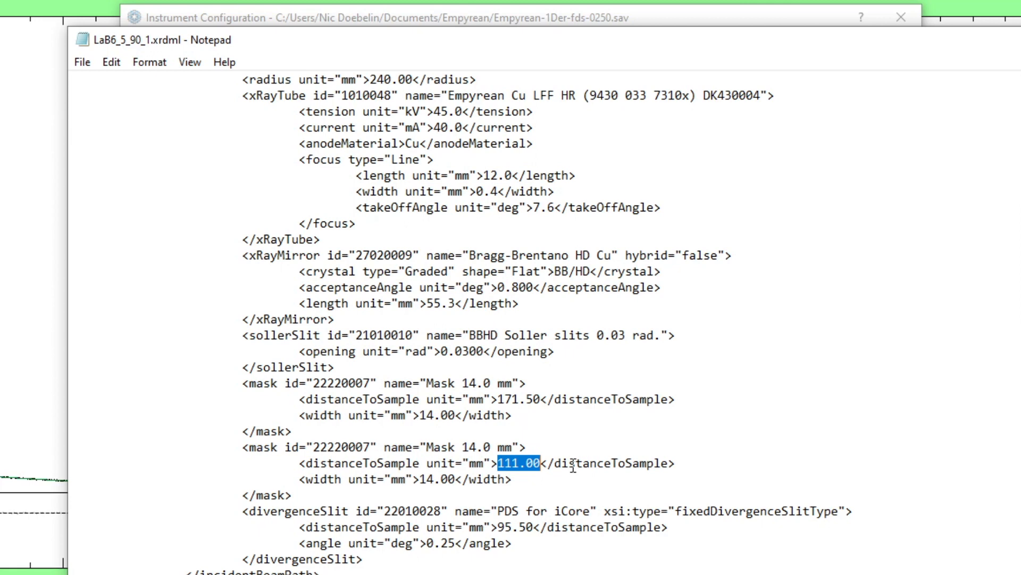
click(421, 480)
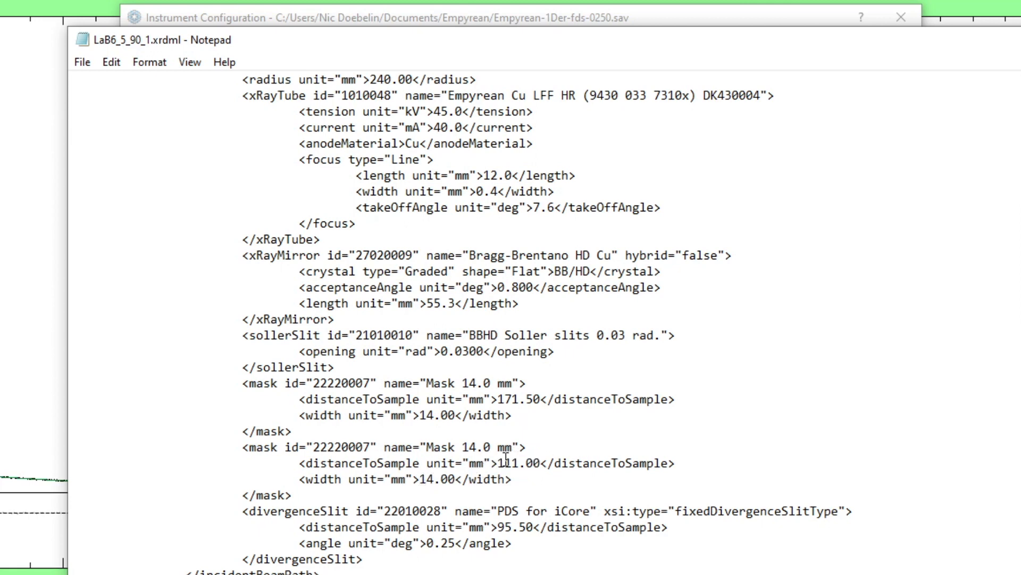
drag(498, 464, 506, 465)
- In the Profex instrument configuration, set the axial beam mask's width to 14 mm and its distance from sample to 111 mm
click(536, 16)
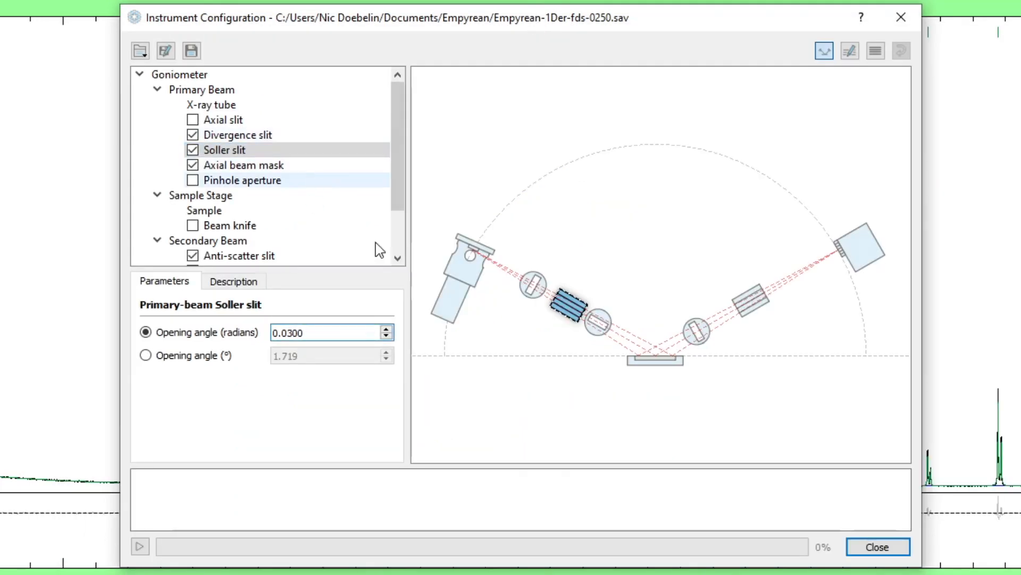
click(235, 168)
double_click(318, 335)
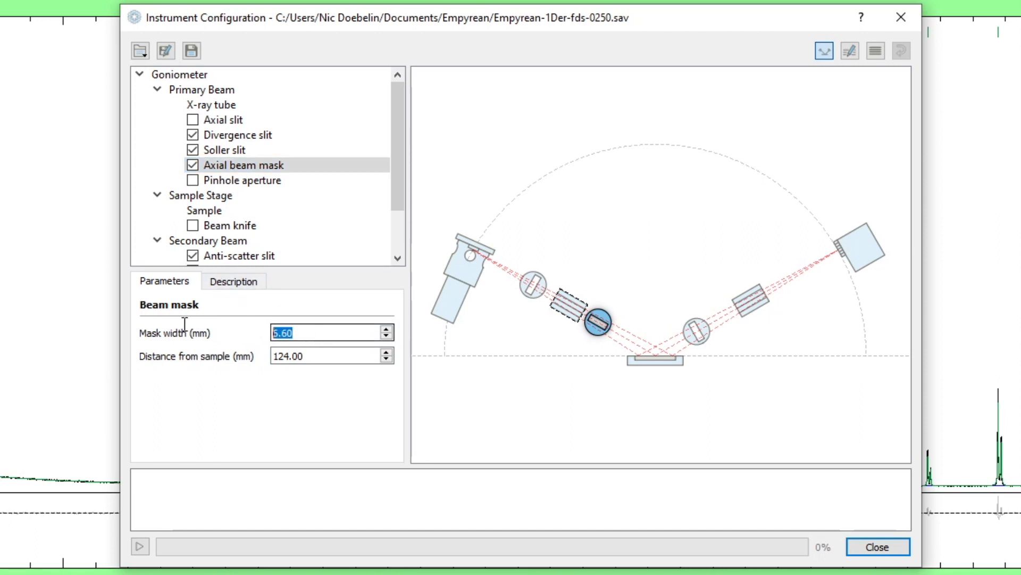
text(14)
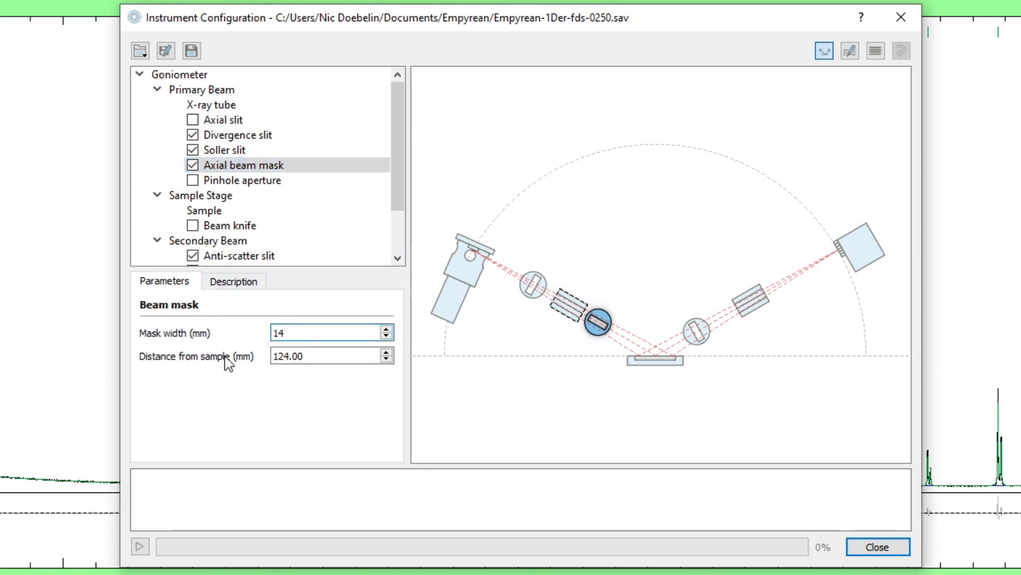
double_click(313, 355)
text(111)
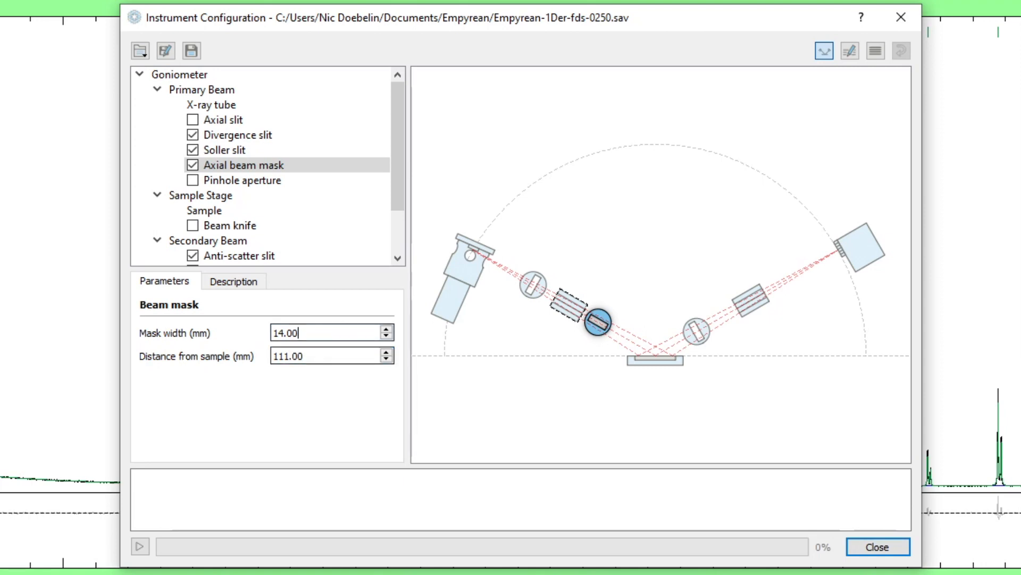
- Switch to Notepad and look up the divergence slit's type, distance to sample and angle in the measurement file
key(alt+Tab)
click(378, 510)
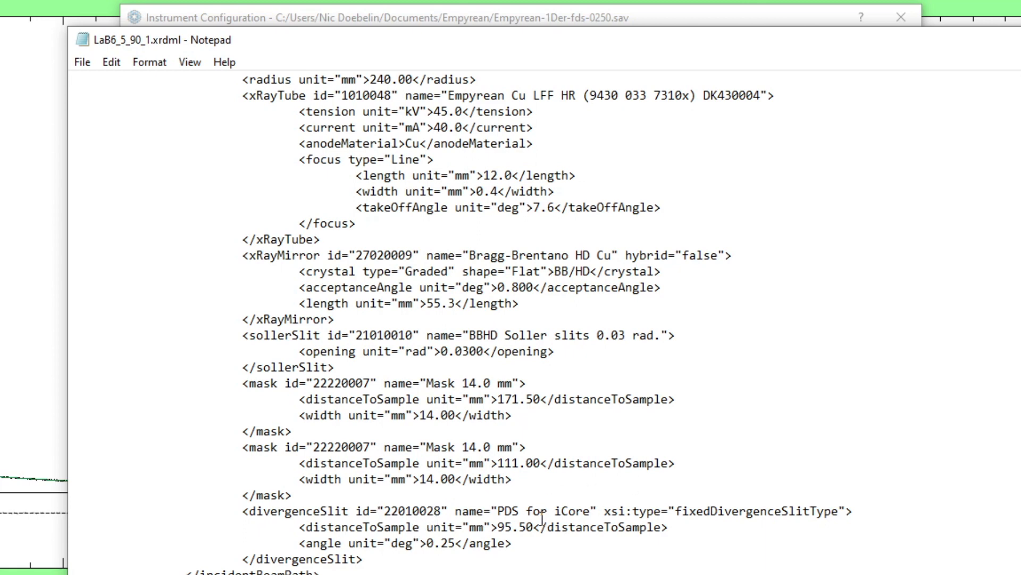
double_click(558, 511)
click(592, 511)
drag(498, 527, 515, 527)
click(528, 527)
- In the Profex instrument configuration, define the fixed divergence slit by beam divergence and set it to 0.25°
click(467, 7)
click(534, 282)
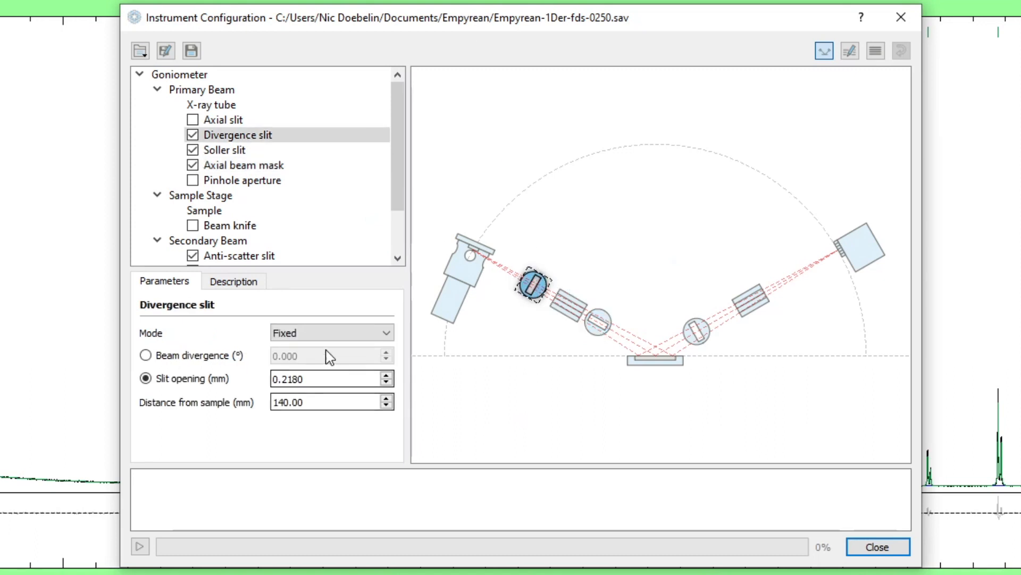
click(202, 361)
double_click(282, 356)
text(0.25)
click(512, 388)
click(533, 284)
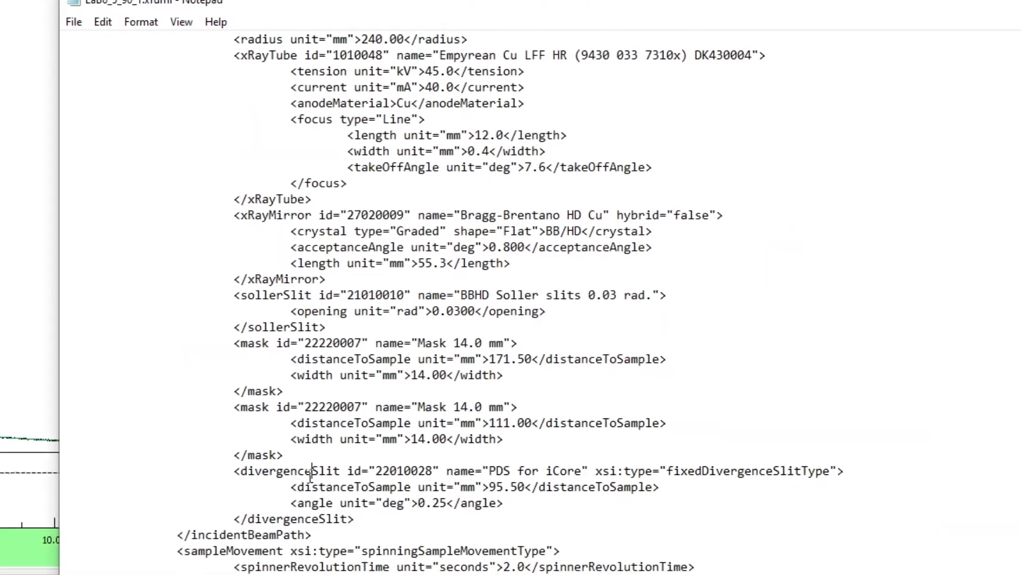
- In Notepad, locate the end of the incident beam path and look up the sample movement type and spinner revolution time
double_click(287, 534)
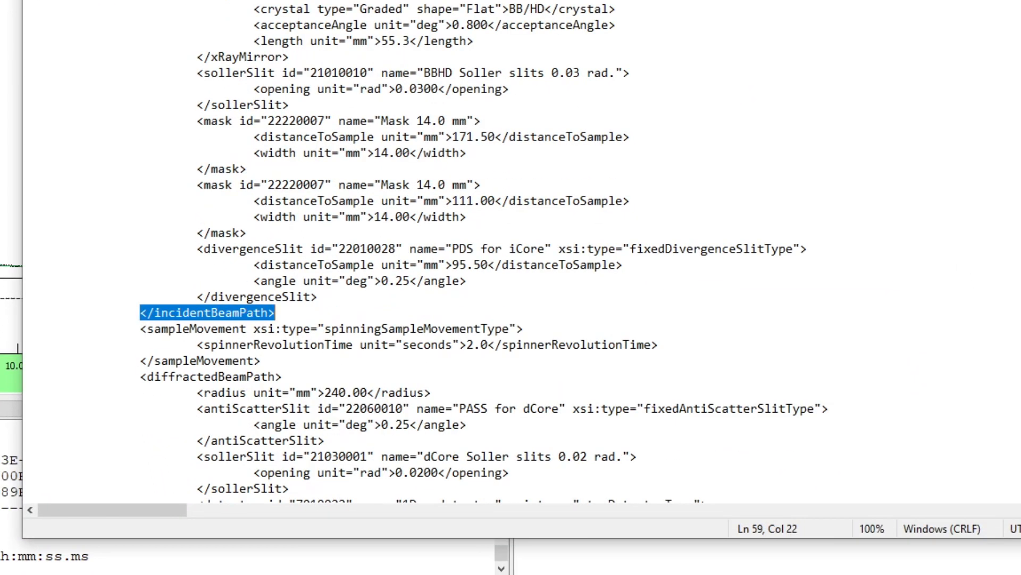
click(356, 328)
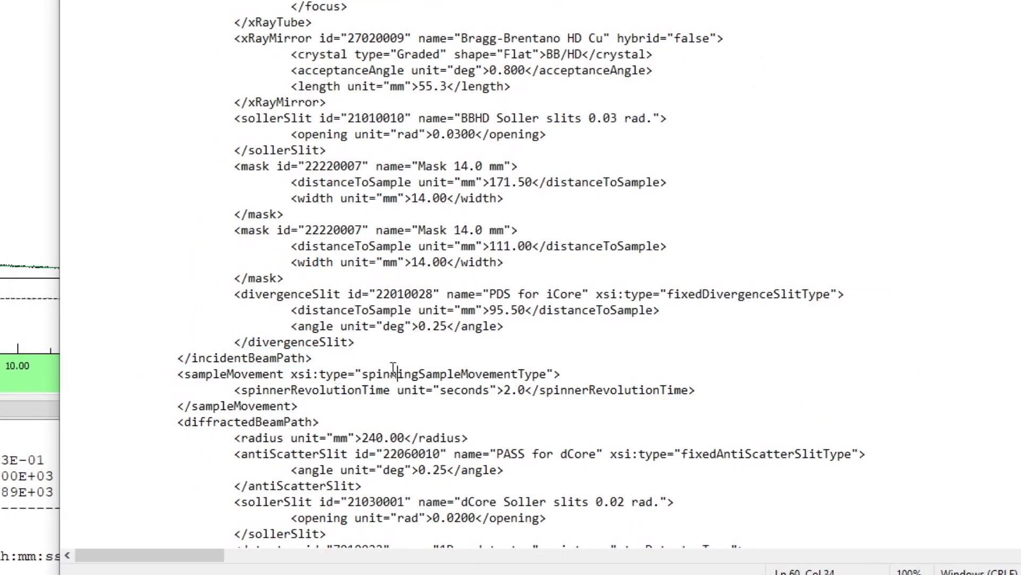
click(214, 375)
click(504, 390)
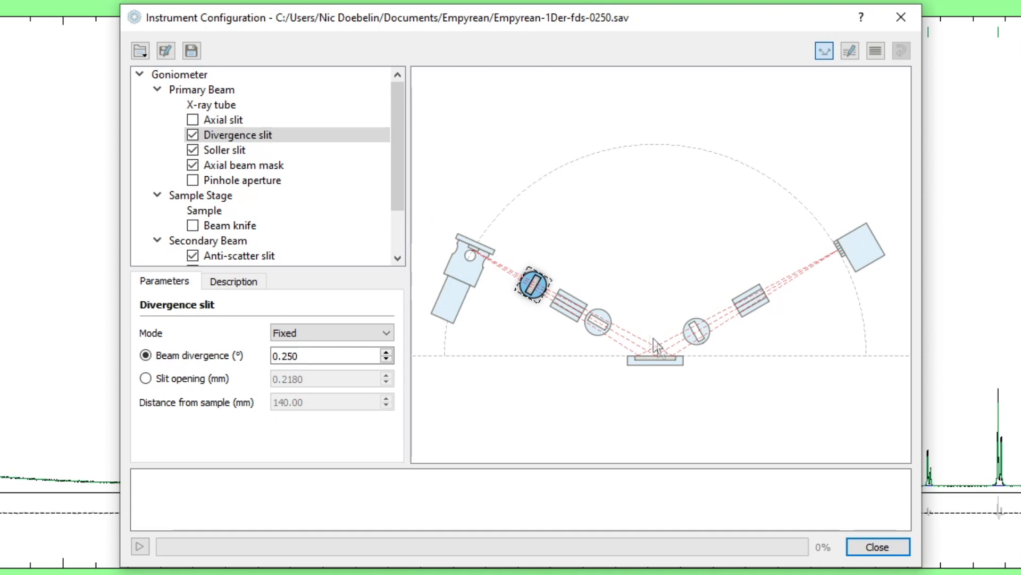
- Set the diameter of the round sample to 25 mm in the instrument configuration
click(662, 359)
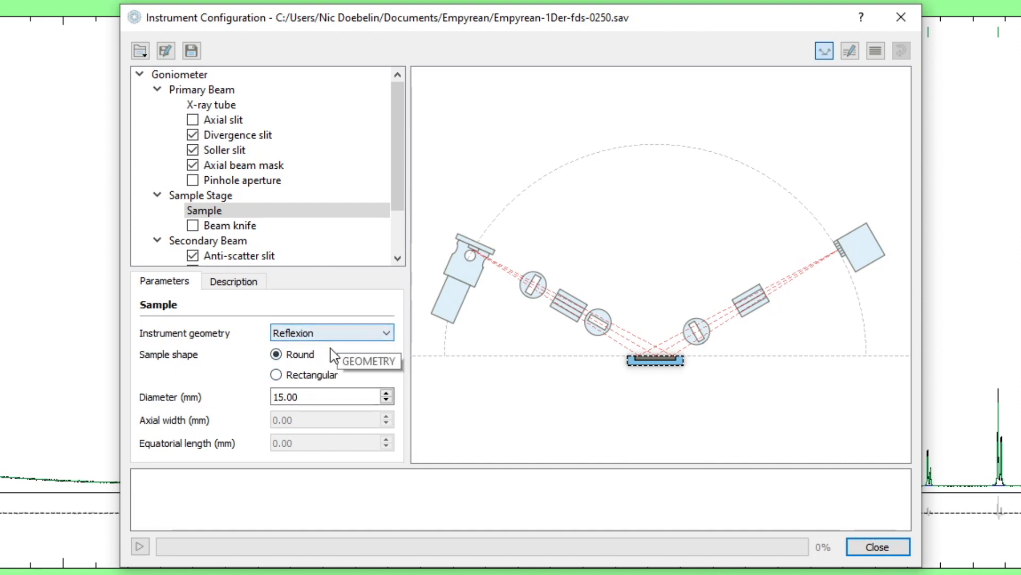
click(312, 395)
scroll(314, 395, up, 5)
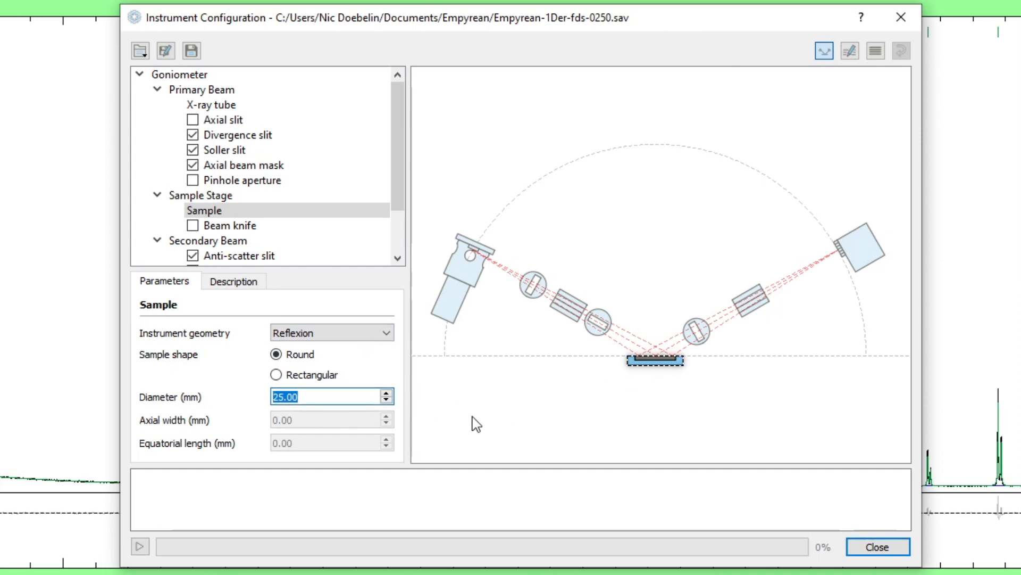
- Switch to Notepad and look up the diffracted beam path's anti-scatter slit type and angle in the measurement file
click(218, 574)
scroll(620, 472, down, 6)
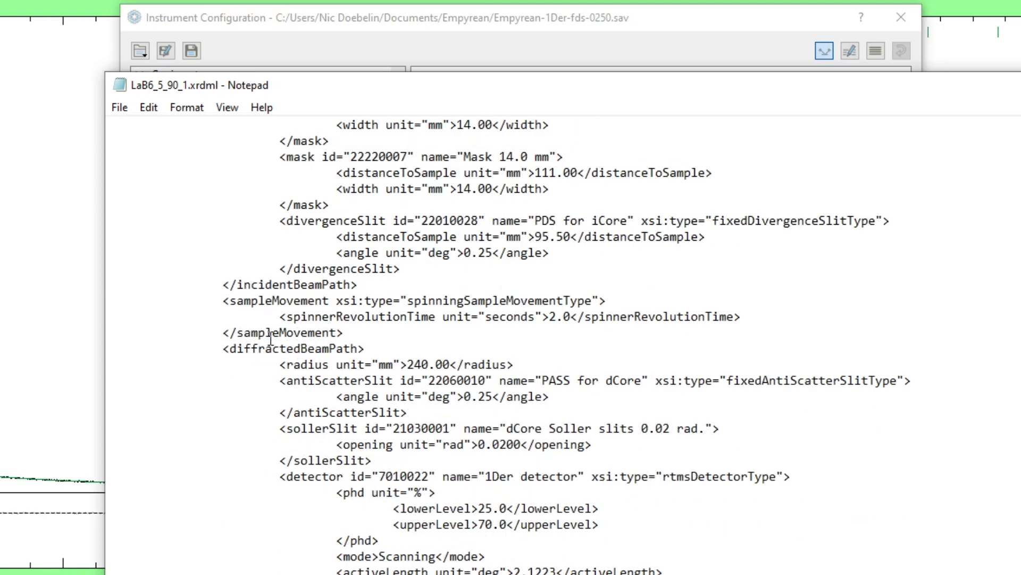
drag(279, 380, 488, 381)
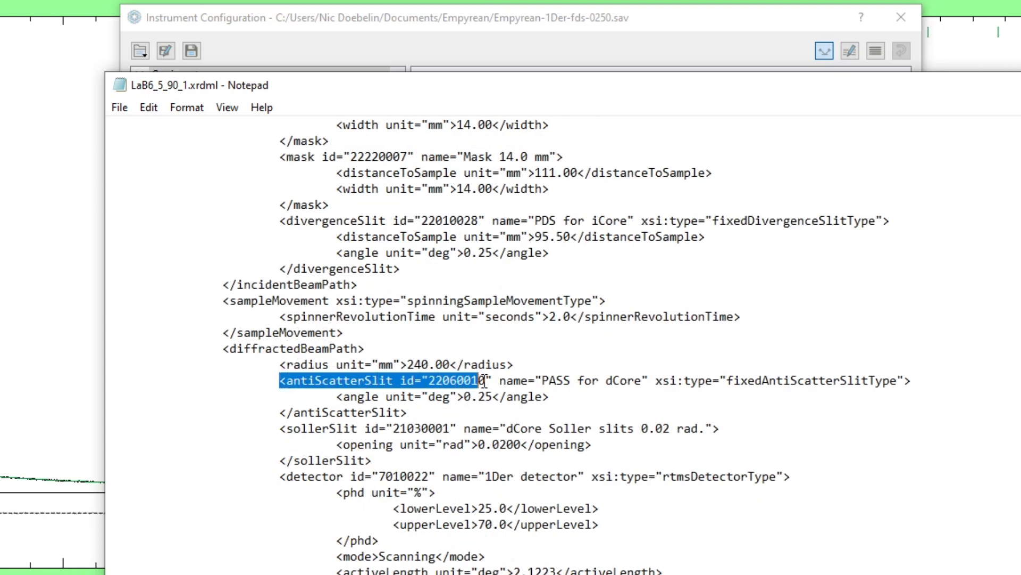
click(522, 379)
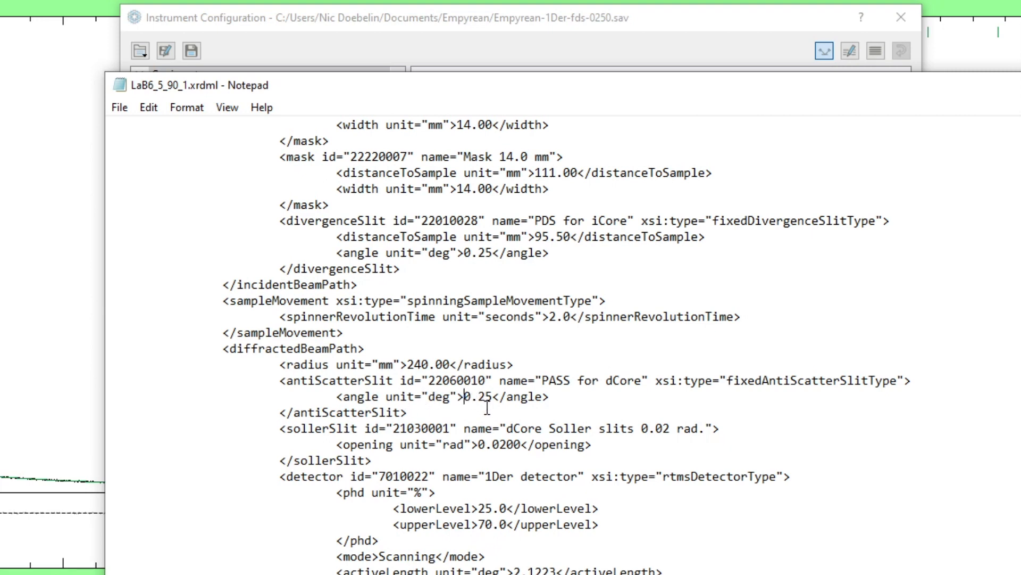
- In the Profex instrument configuration, define the fixed anti-scatter slit by beam divergence and set it to 0.25°
click(505, 36)
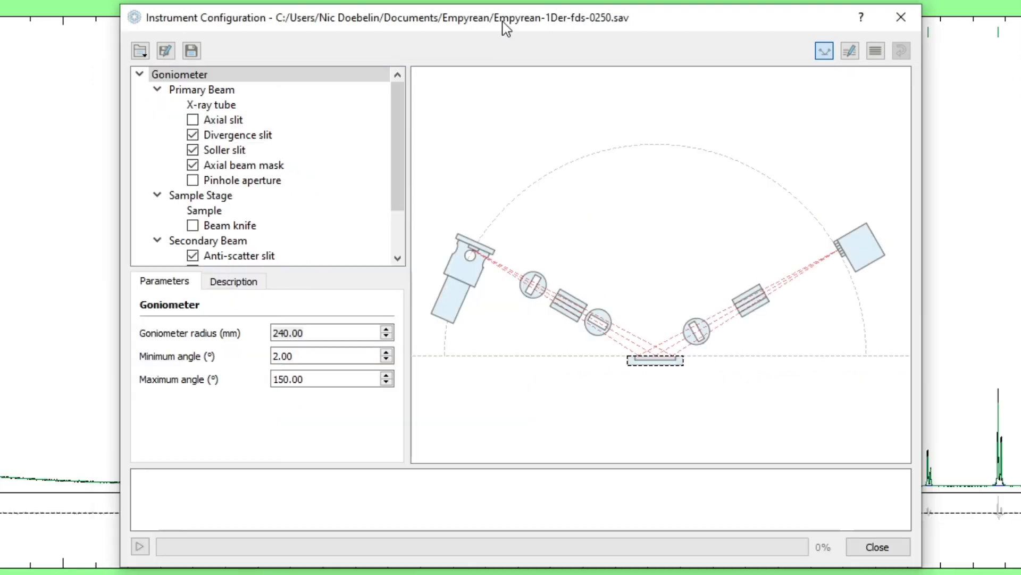
click(696, 331)
scroll(285, 247, down, 2)
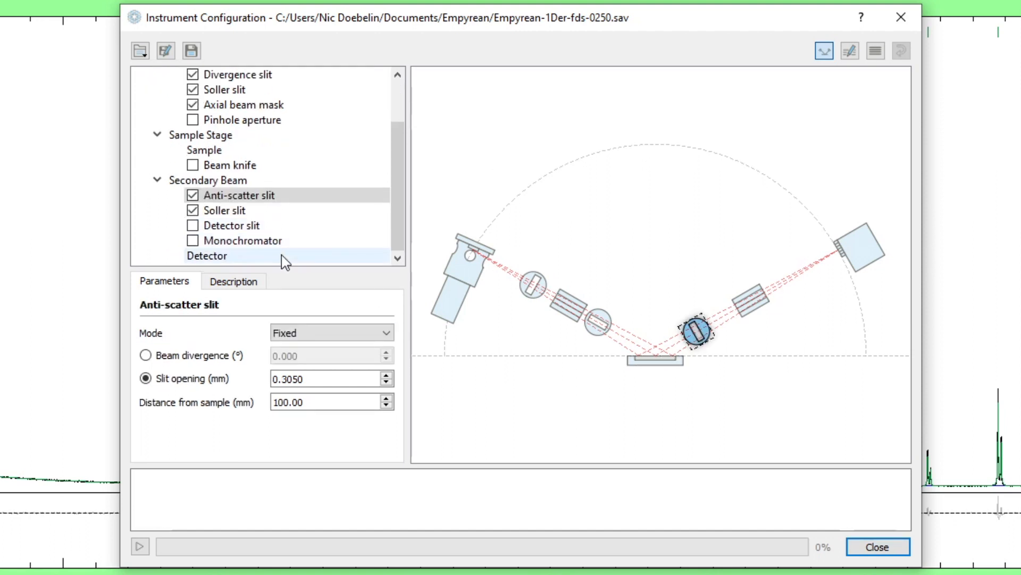
click(230, 197)
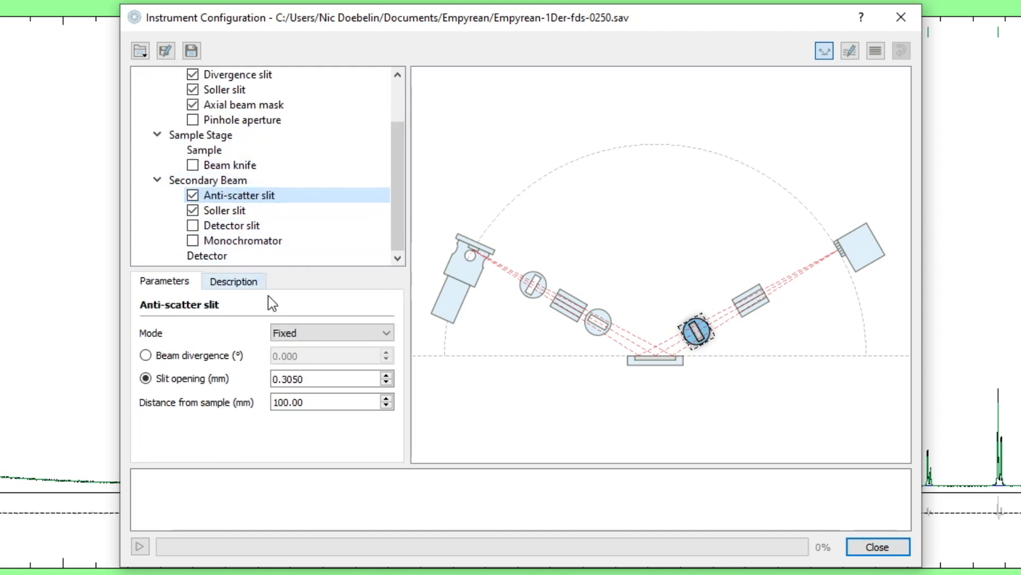
click(238, 361)
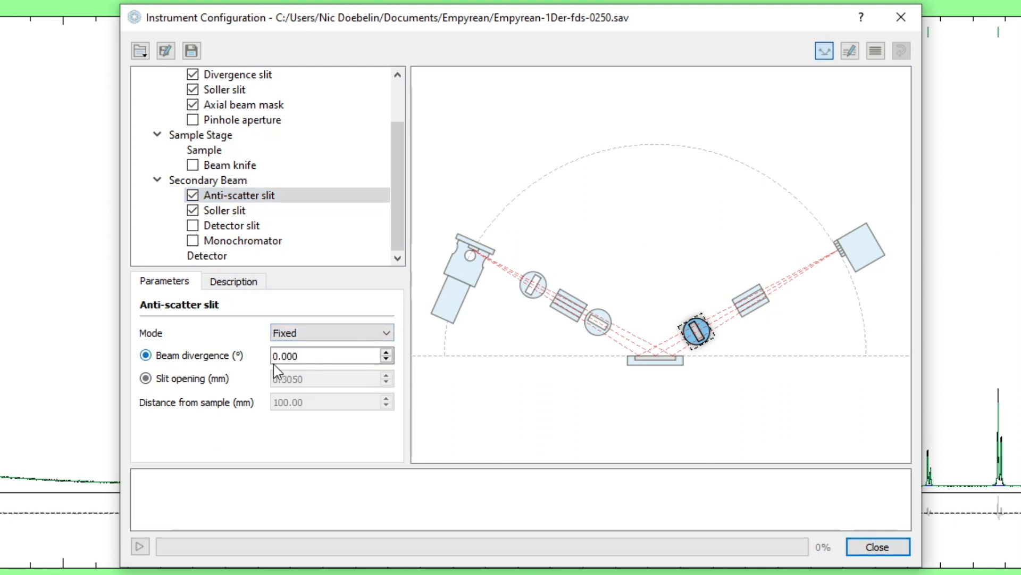
drag(283, 355, 317, 356)
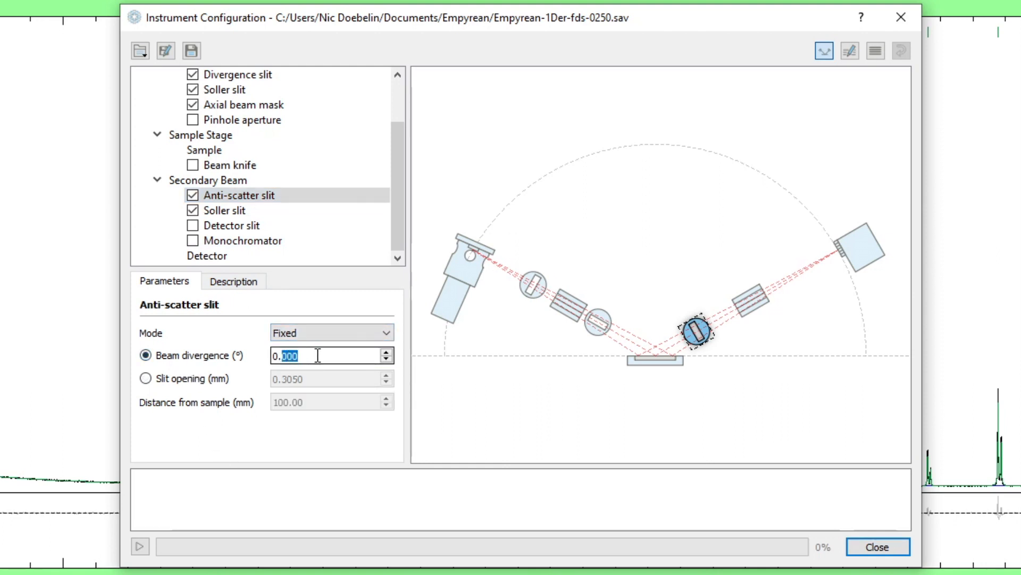
text(25)
key(Return)
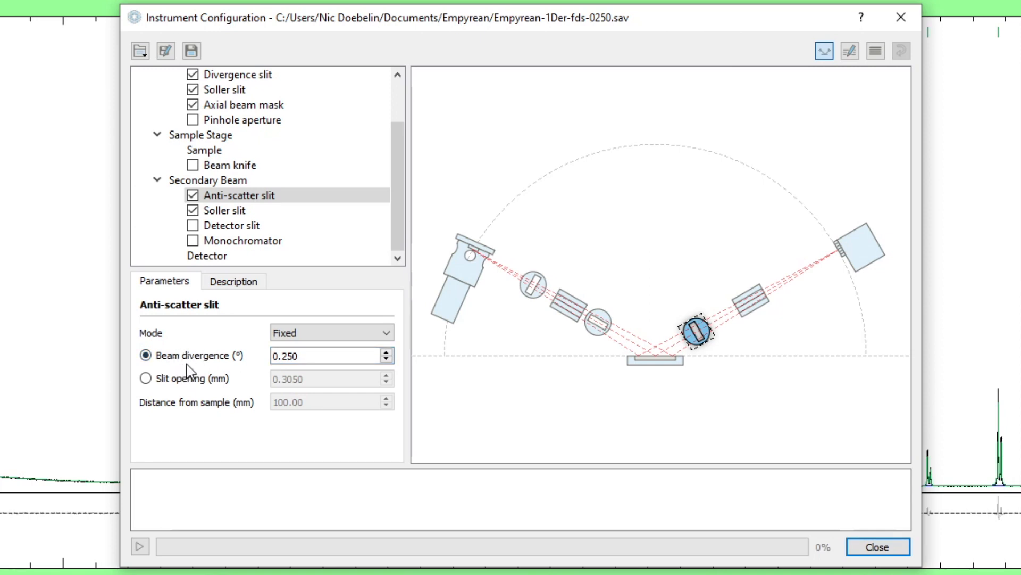
- Look up the diffracted-beam Soller slit opening in Notepad and compare it with the secondary-beam Soller slit in Profex
key(alt+Tab)
click(308, 428)
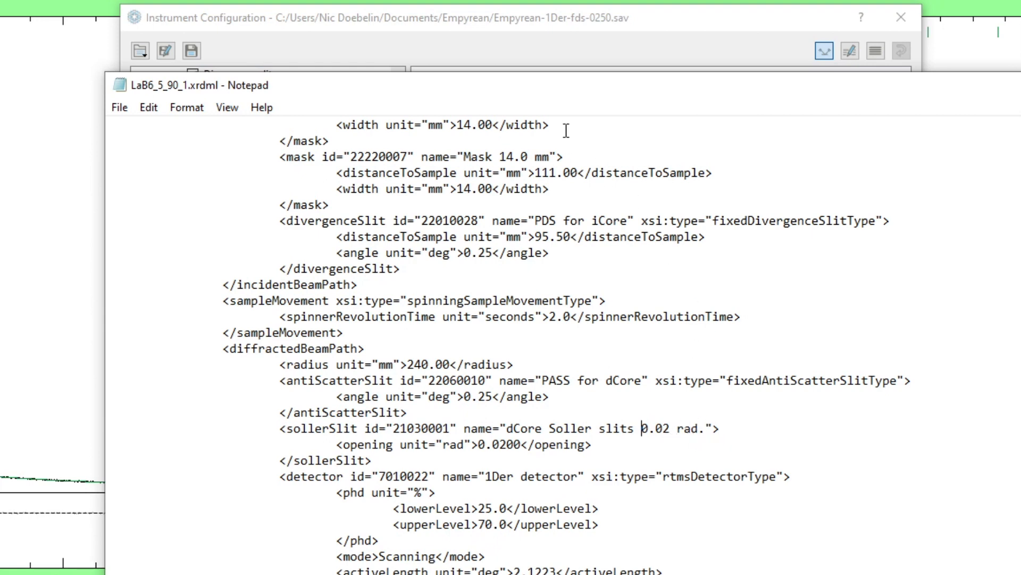
click(536, 47)
click(751, 300)
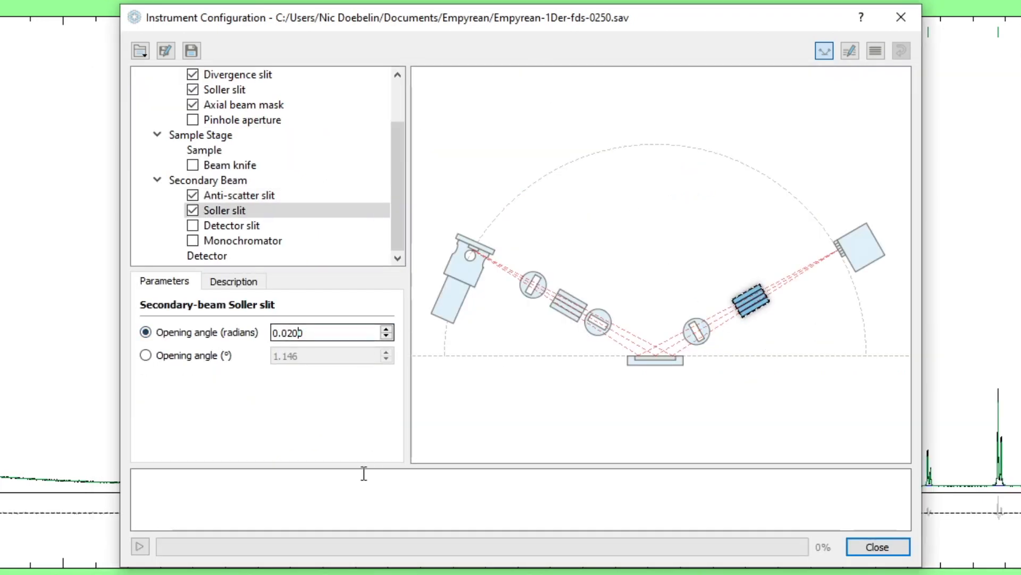
- Look up the detector in the Notepad measurement file and set the detector model in Profex to PANalytical X'celerator
key(alt+Tab)
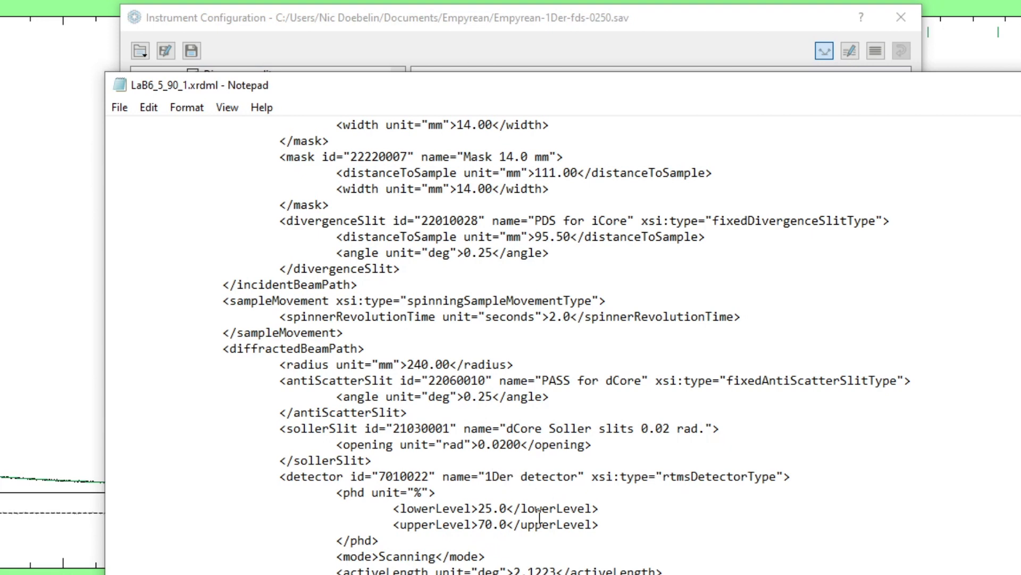
click(450, 31)
click(207, 255)
click(365, 333)
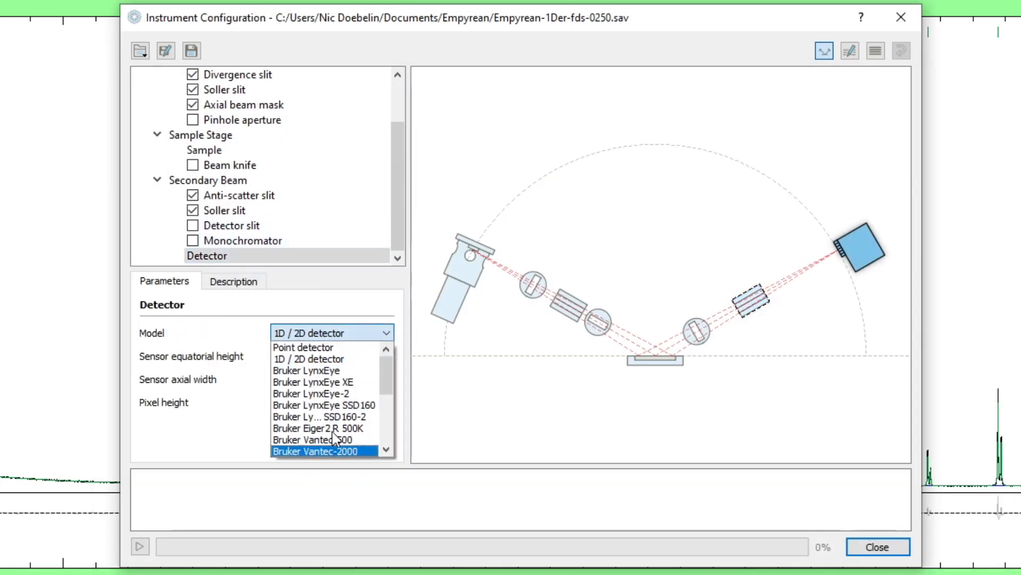
scroll(334, 383, down, 5)
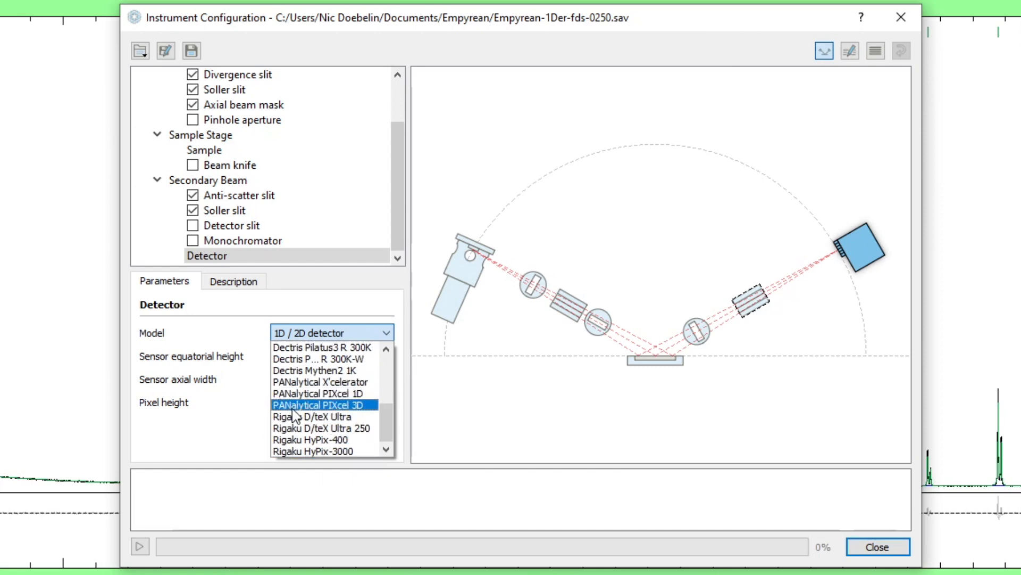
click(313, 331)
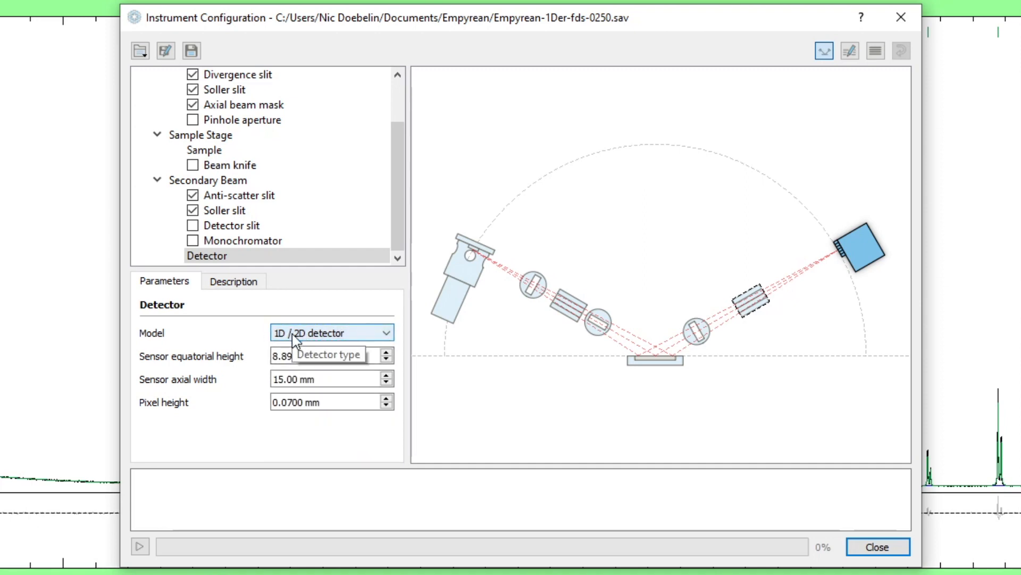
click(297, 337)
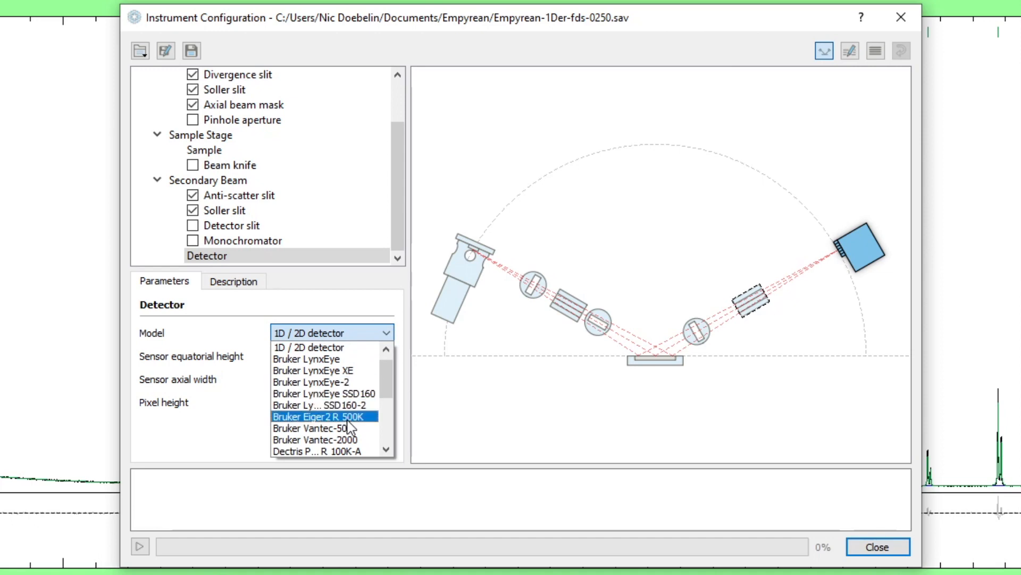
scroll(338, 407, down, 4)
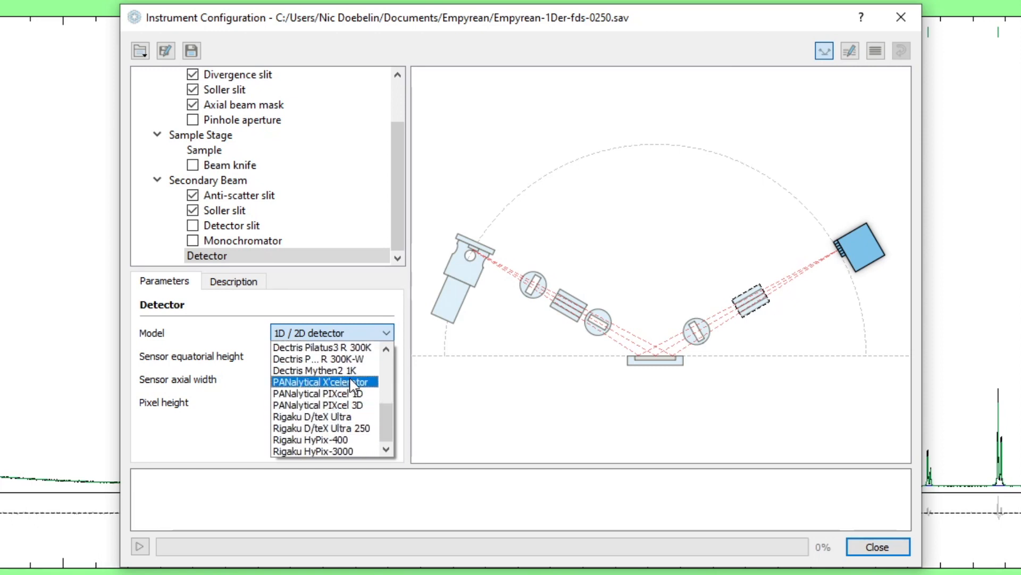
click(351, 382)
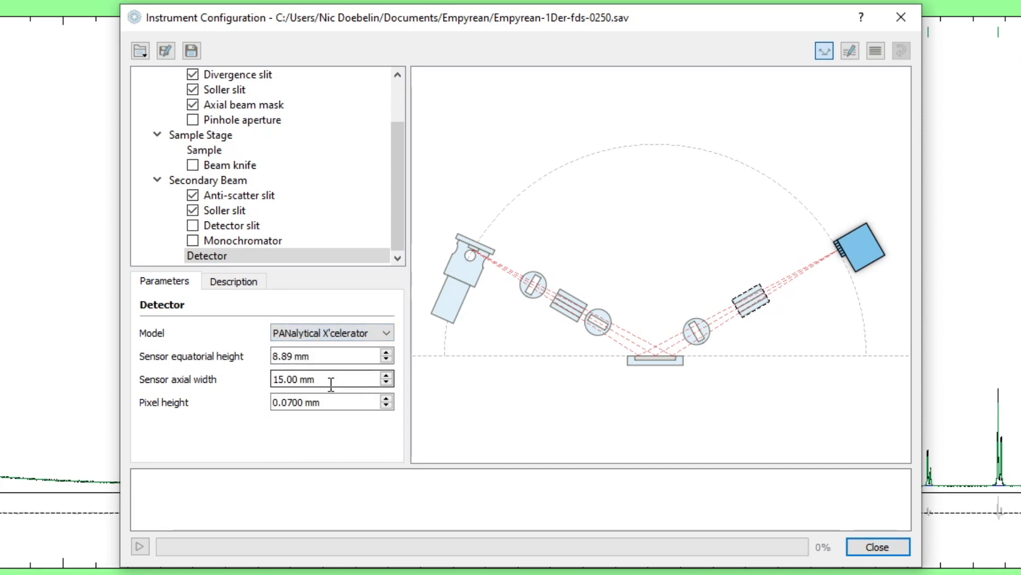
- Switch to Notepad and check the detector's mode and active length through the end of the diffracted beam path
key(alt+Tab)
scroll(485, 365, down, 4)
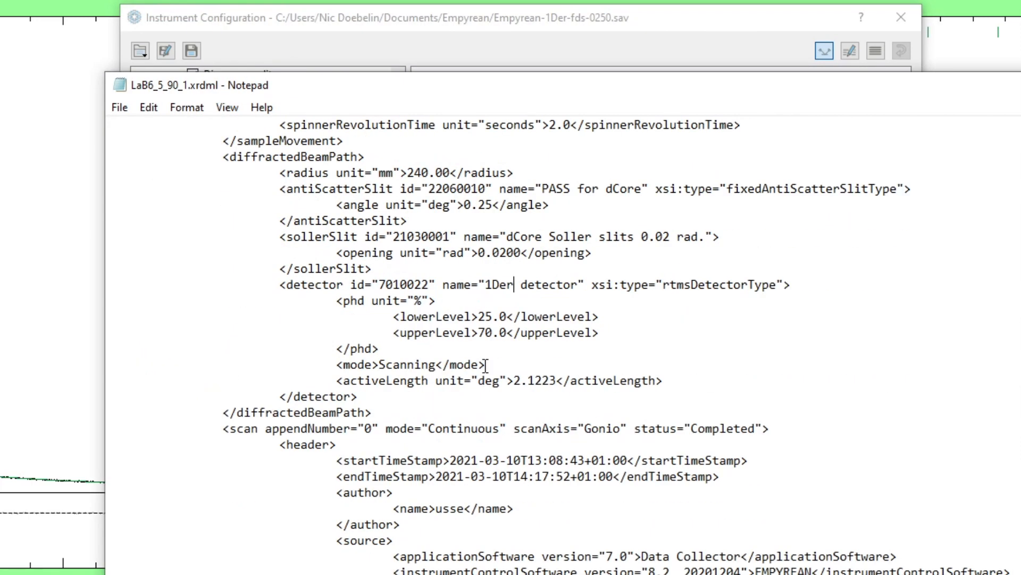
drag(236, 412, 360, 413)
click(383, 412)
- Return to Profex, run the instrument configuration calculation and move its window off the project's diagram
click(548, 22)
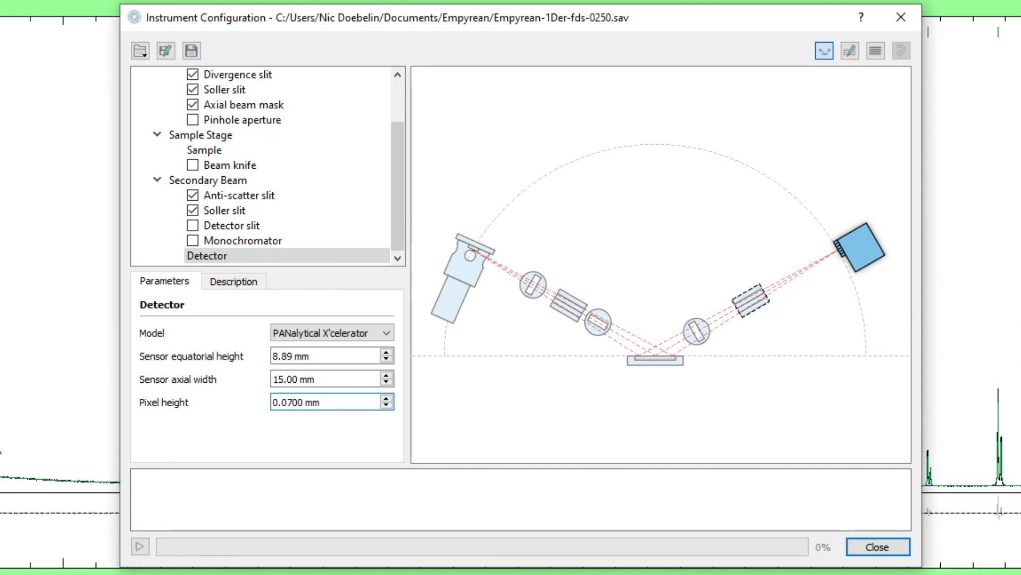
click(140, 546)
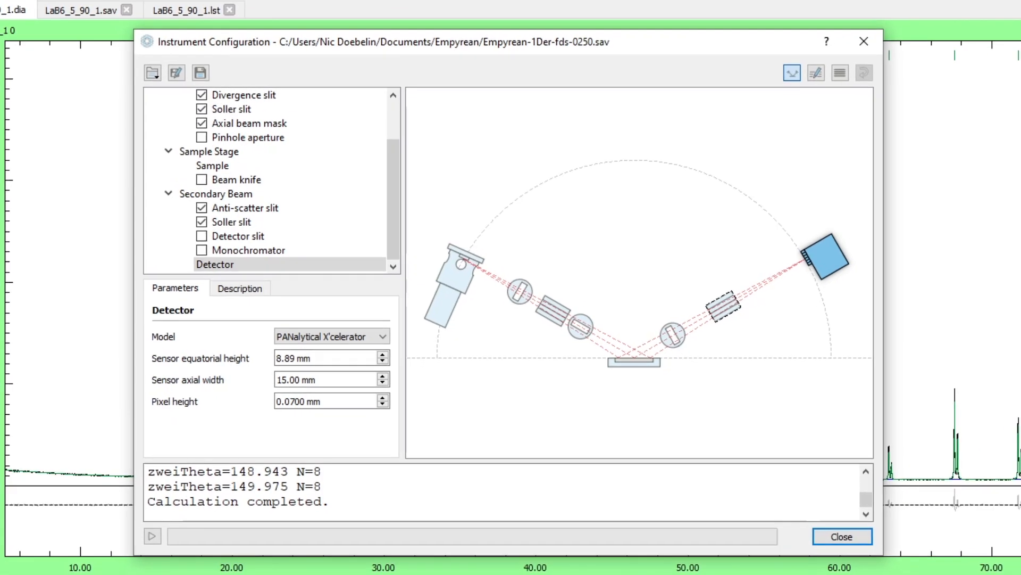
drag(621, 84, 973, 33)
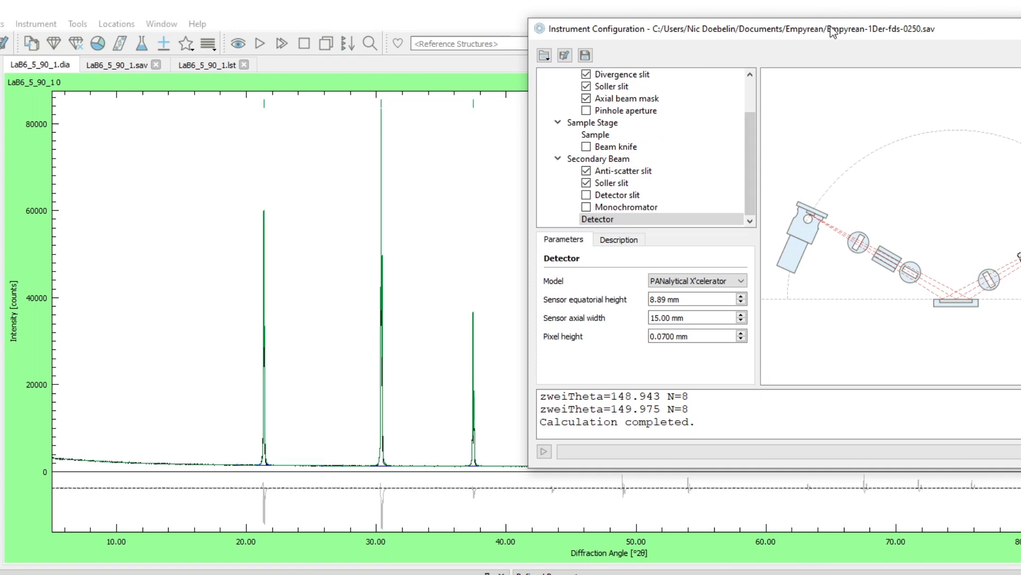
- In the LaB6_5_90_1.sav control file, set the VERZERR instrument function to Empyrean-1Der-fds-0250.geq
click(121, 65)
drag(110, 109, 246, 109)
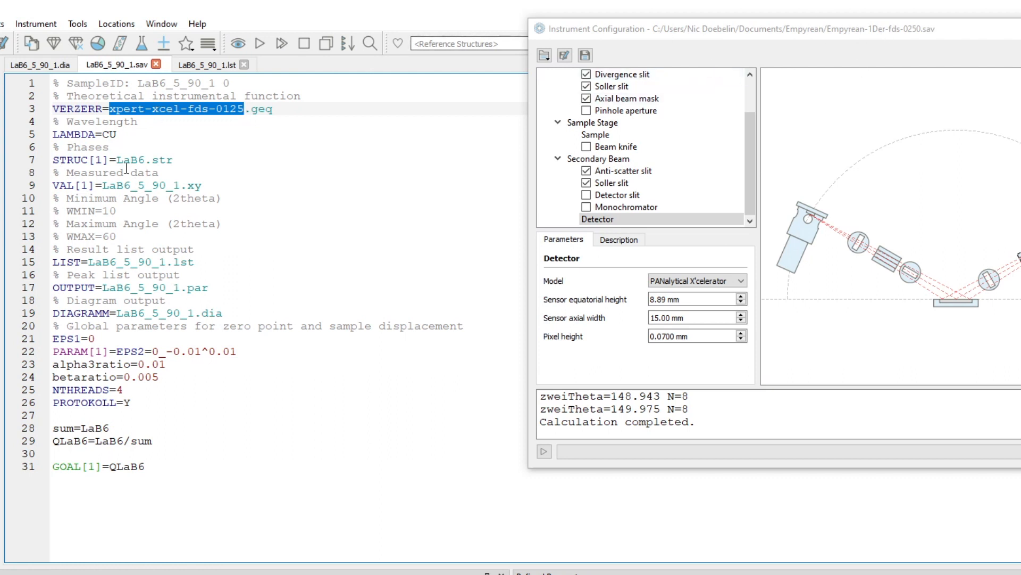
text(Empyrean-1Der-fds-0250)
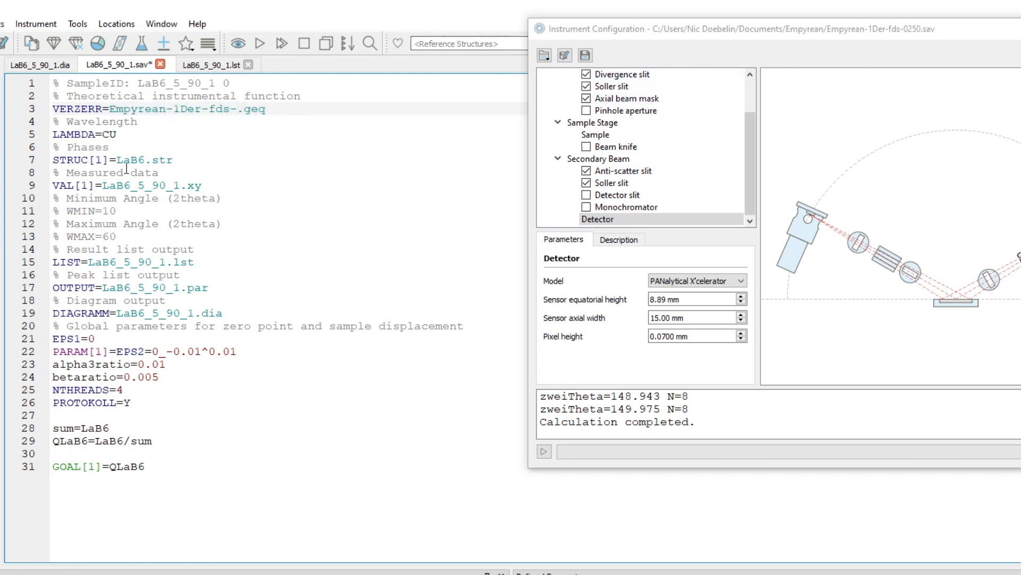
- Open the current project's folder in File Explorer and move its window clear of the control file's instrument entry
click(116, 23)
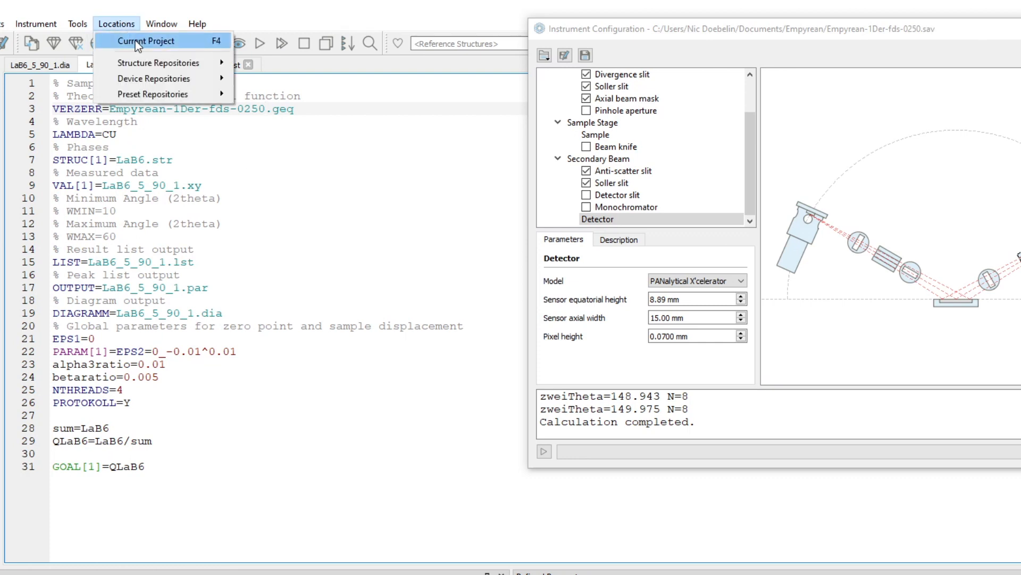
click(135, 40)
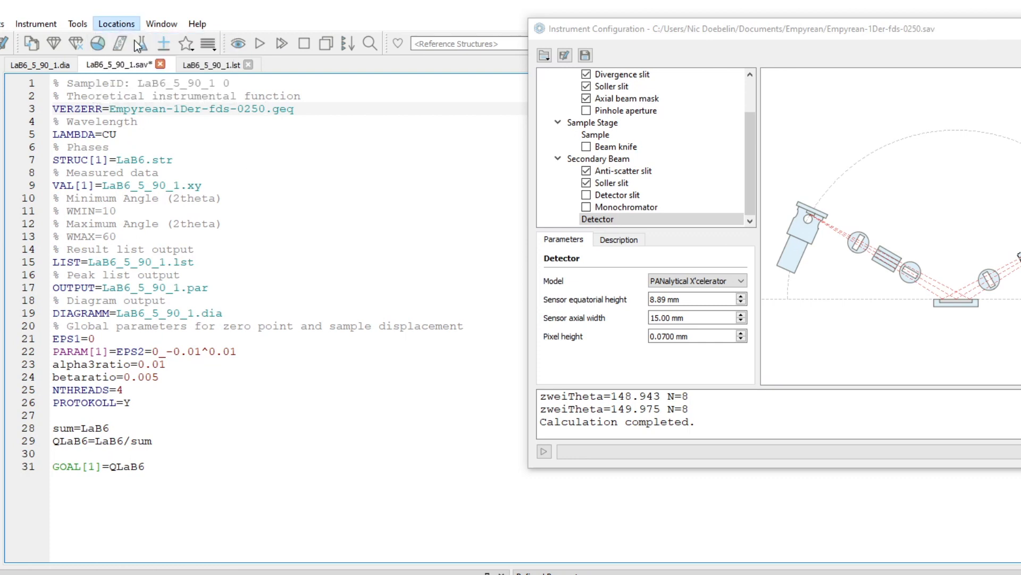
drag(250, 96, 534, 229)
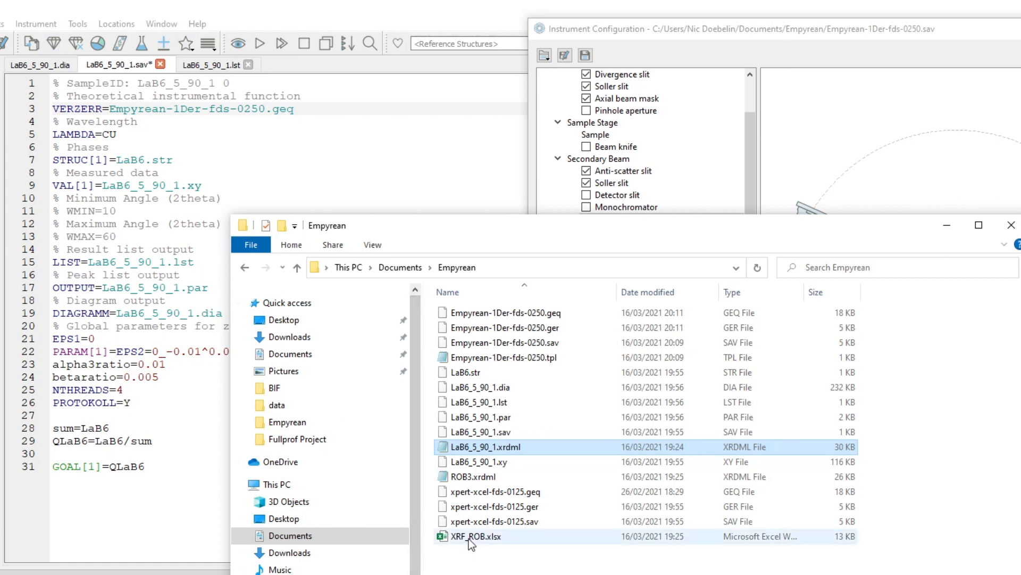
- Compare the xpert-xcel-fds-0125 files with the newly created Empyrean-1Der-fds-0250 files in the project folder
click(482, 492)
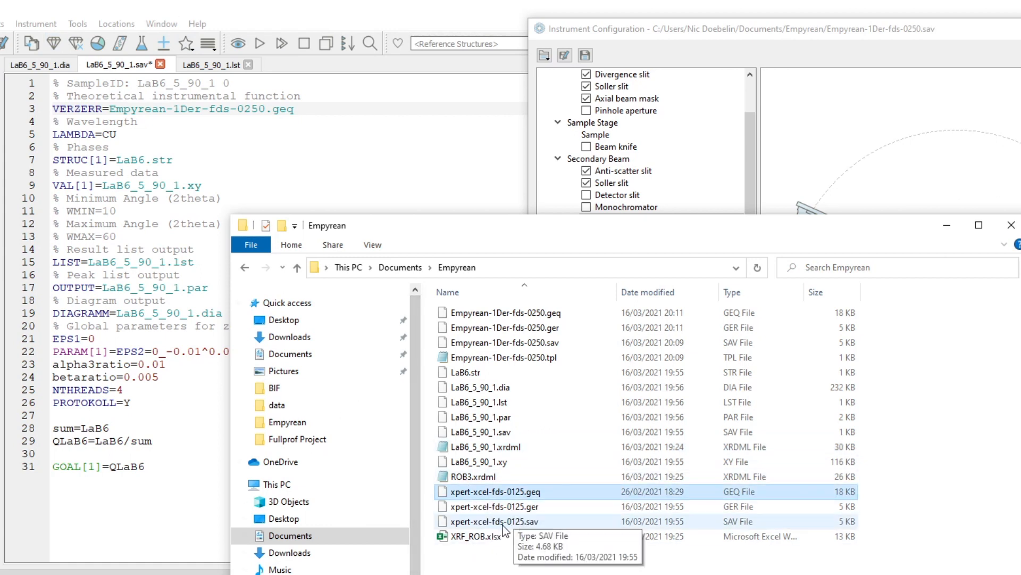
shift+click(504, 522)
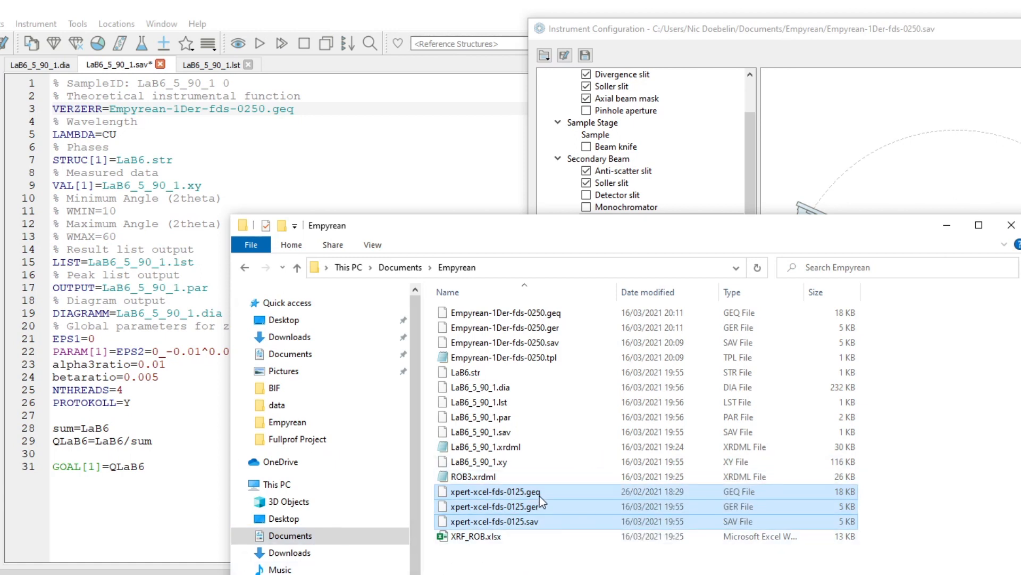
click(524, 313)
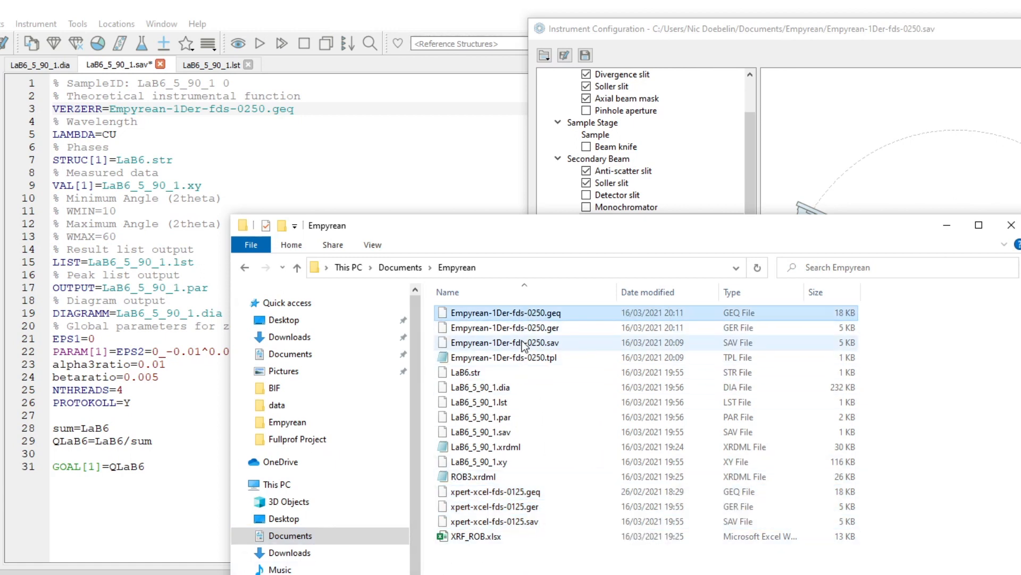
shift+click(531, 358)
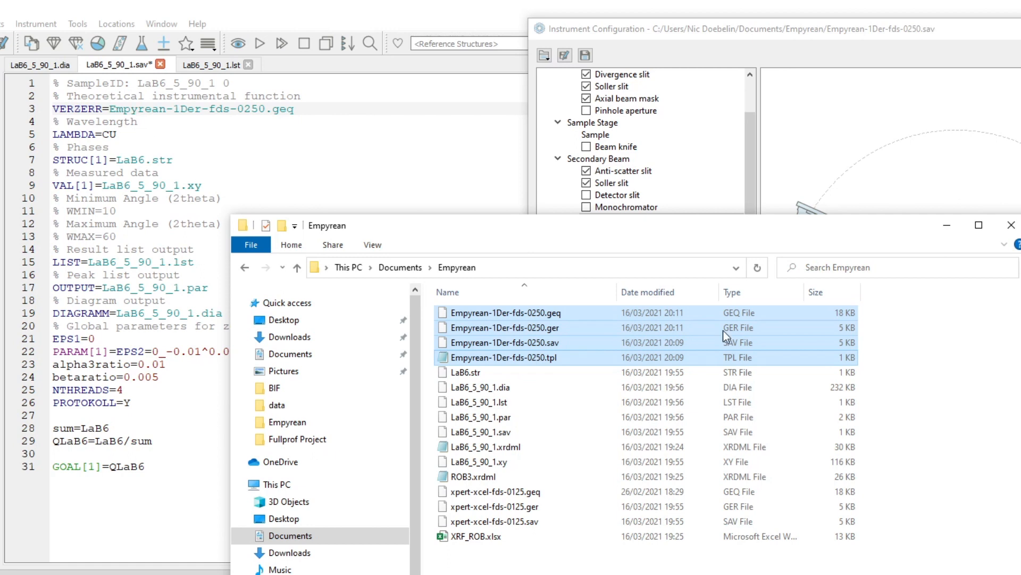
- Delete the xpert-xcel-fds-0125 .geq, .ger and .sav files from the Empyrean project folder and close File Explorer
click(490, 493)
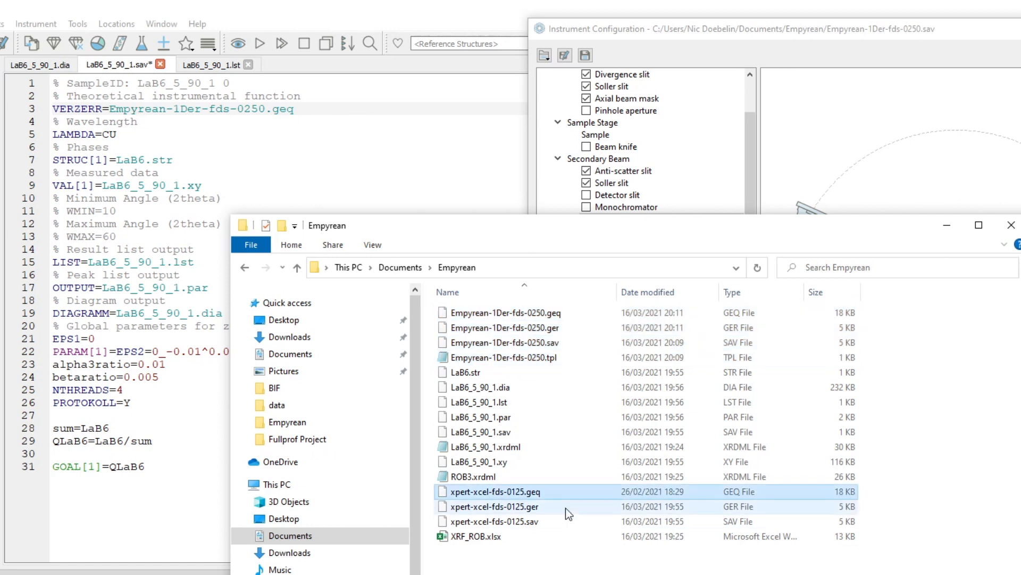
key(shift+Down)
key(shift+Down)
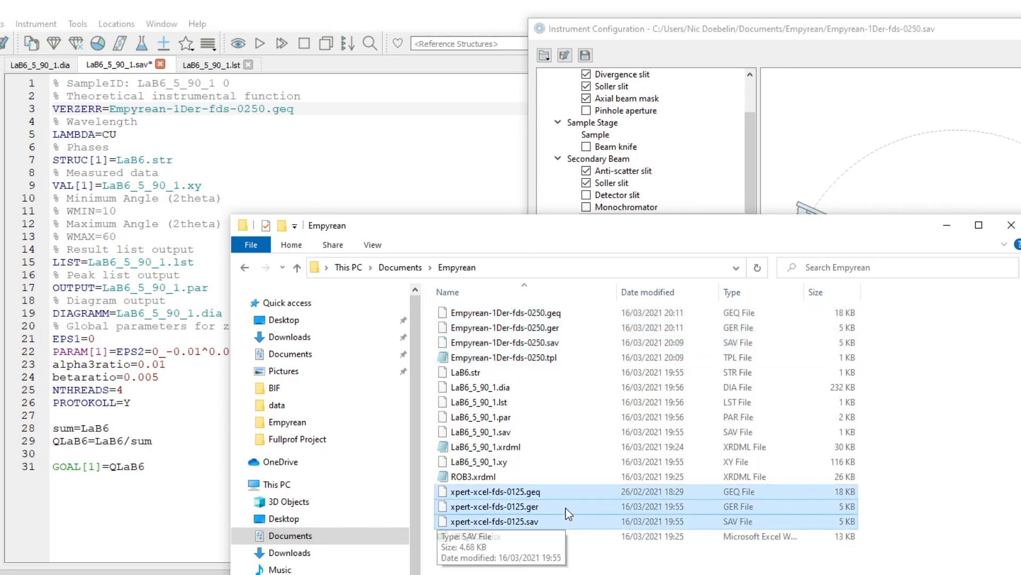
key(Delete)
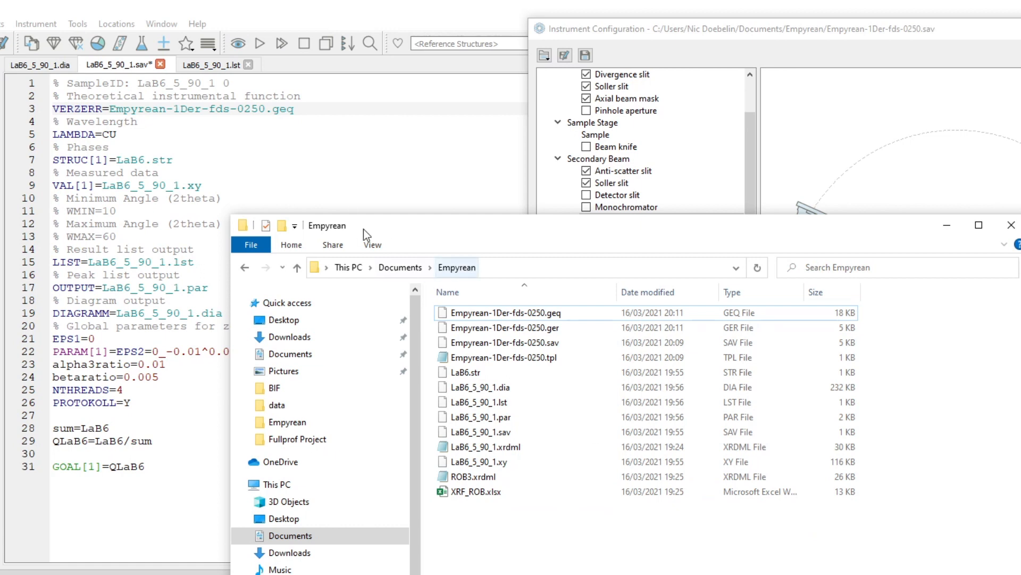
click(1011, 225)
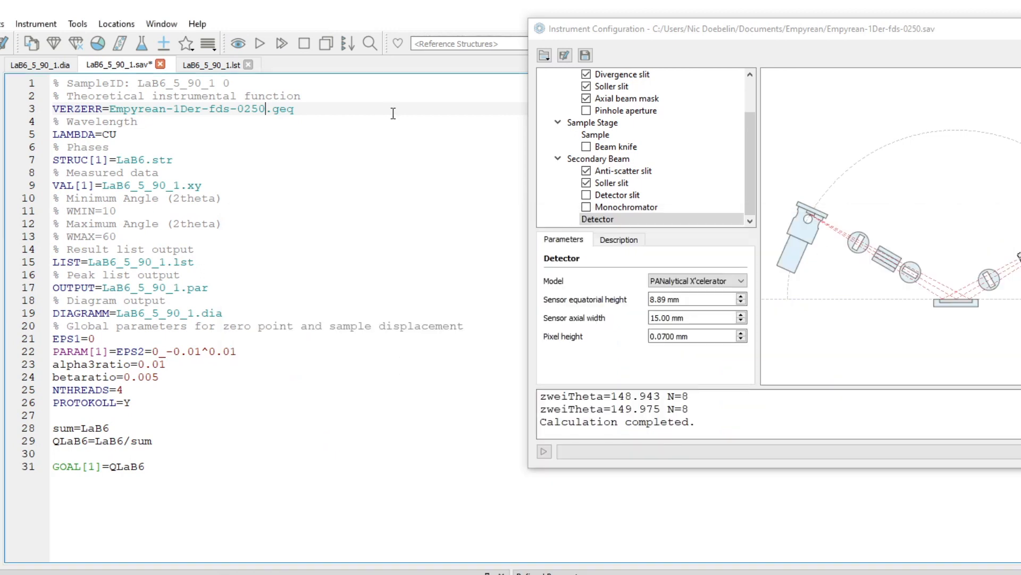
- Run the LaB6 refinement and compare the measured and calculated profiles of the peak near 30.4° 2θ
click(261, 46)
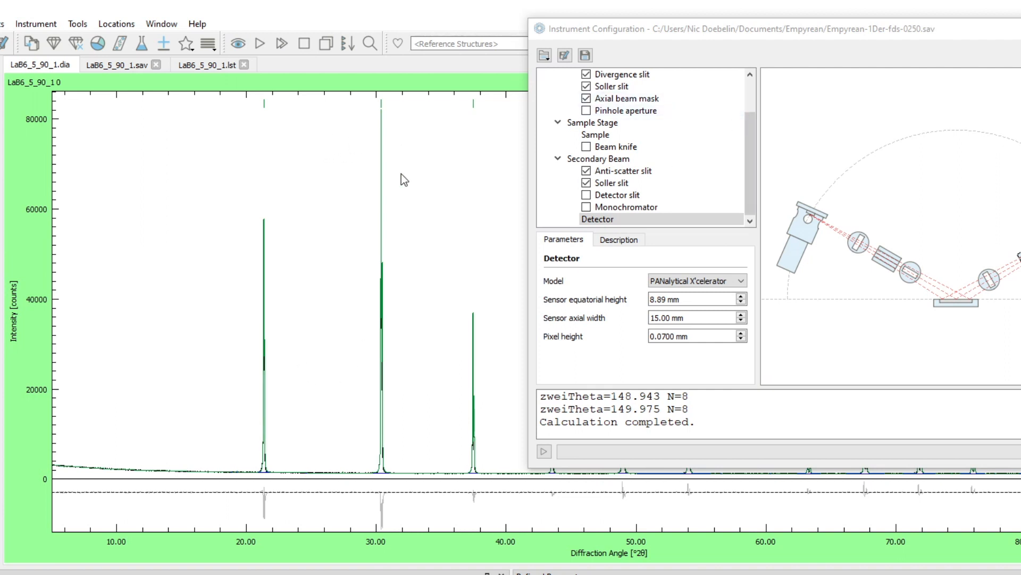
drag(365, 95, 417, 558)
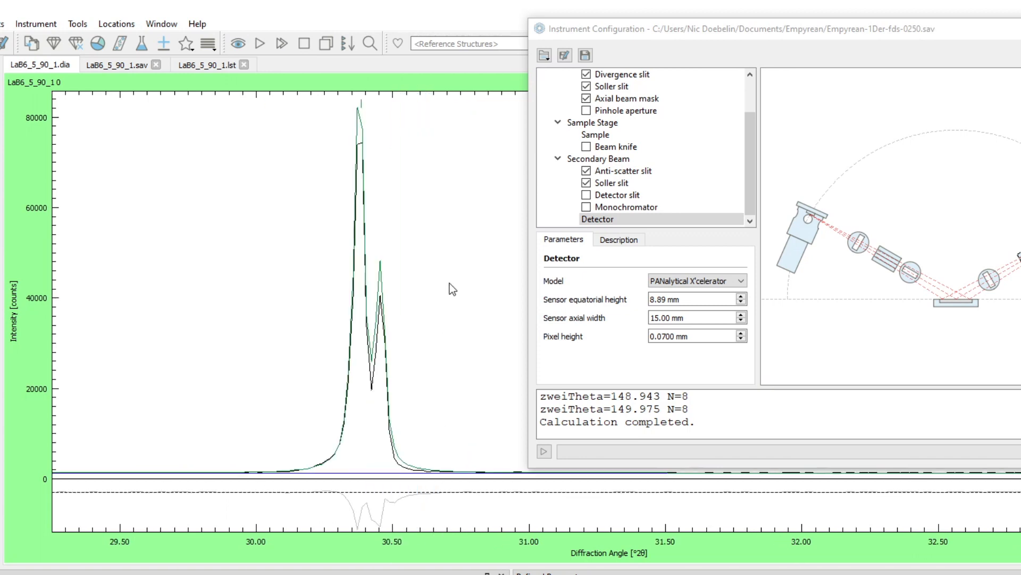
scroll(449, 282, up, 1)
scroll(343, 327, up, 2)
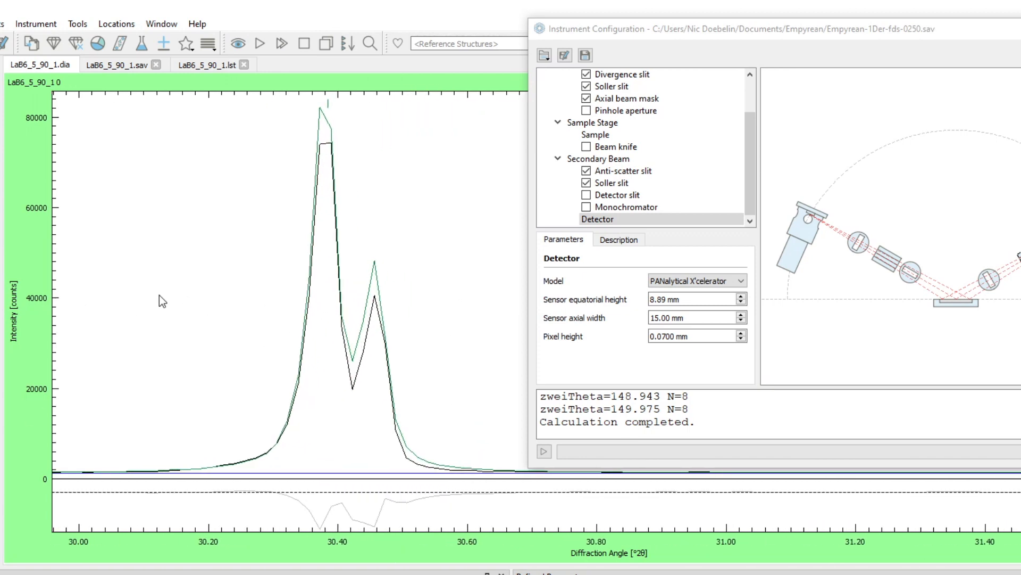
scroll(173, 302, down, 3)
scroll(172, 302, up, 2)
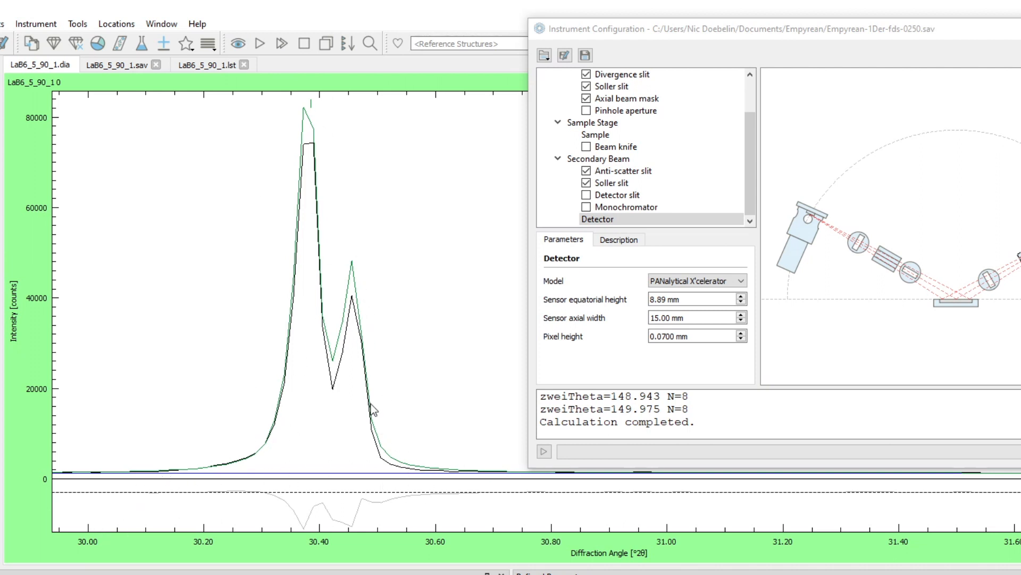
right_click(418, 323)
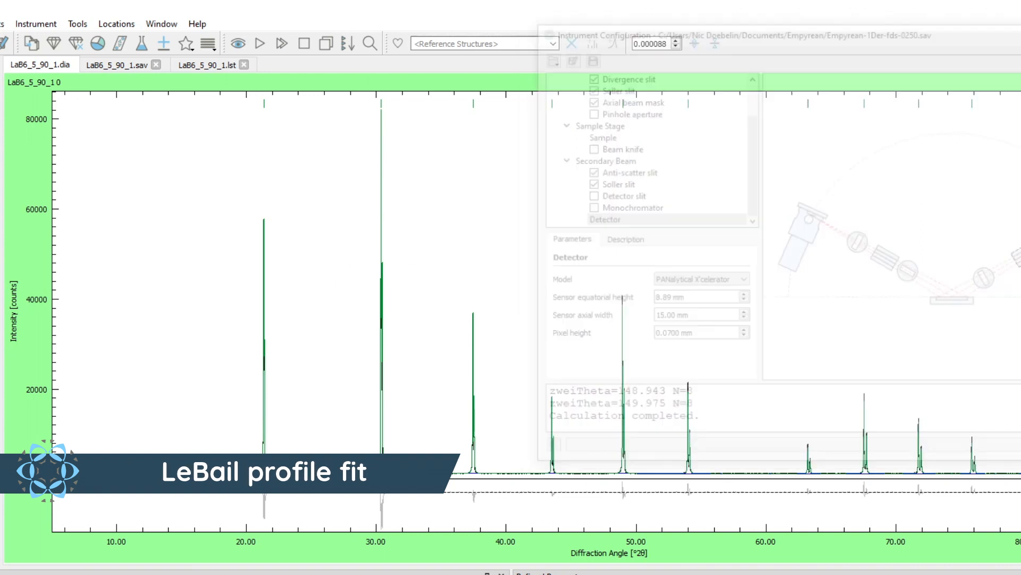
- Open the LaB6.str structure file and add the line LeBail=1 below the GOAL:LaB6 line
click(54, 43)
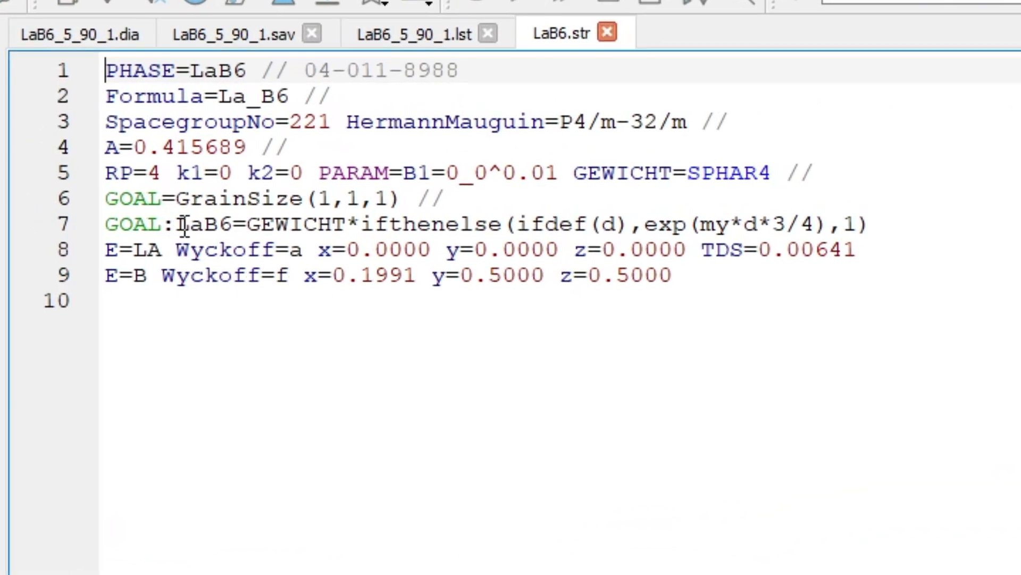
click(903, 224)
key(Return)
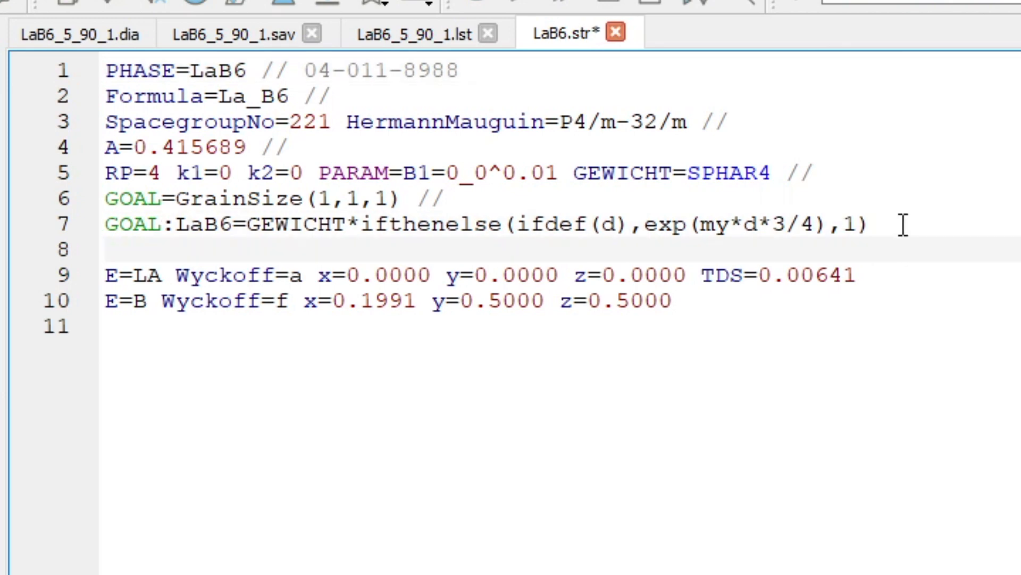
text(f)
key(BackSpace)
text(LeBa)
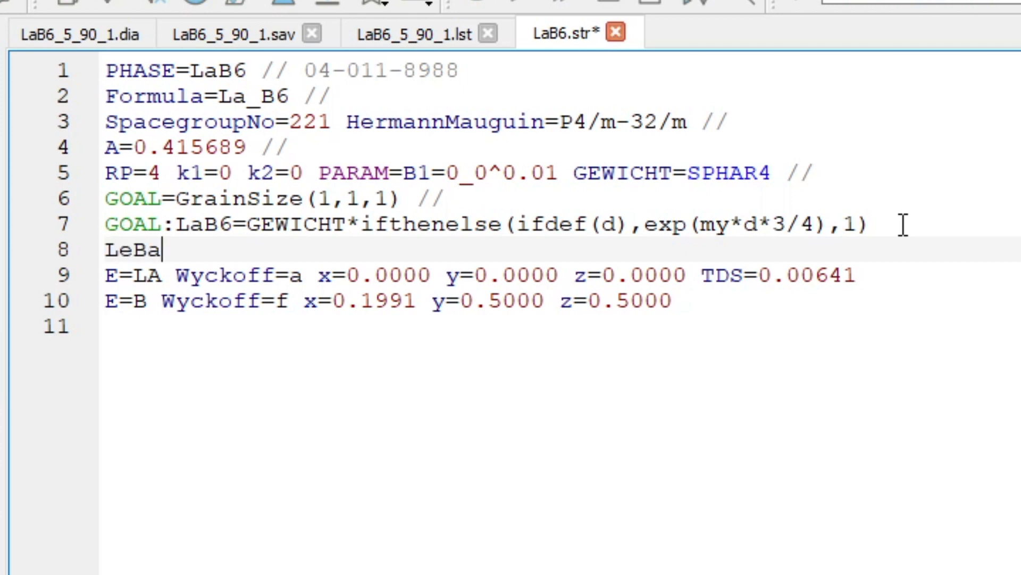
text(il=1)
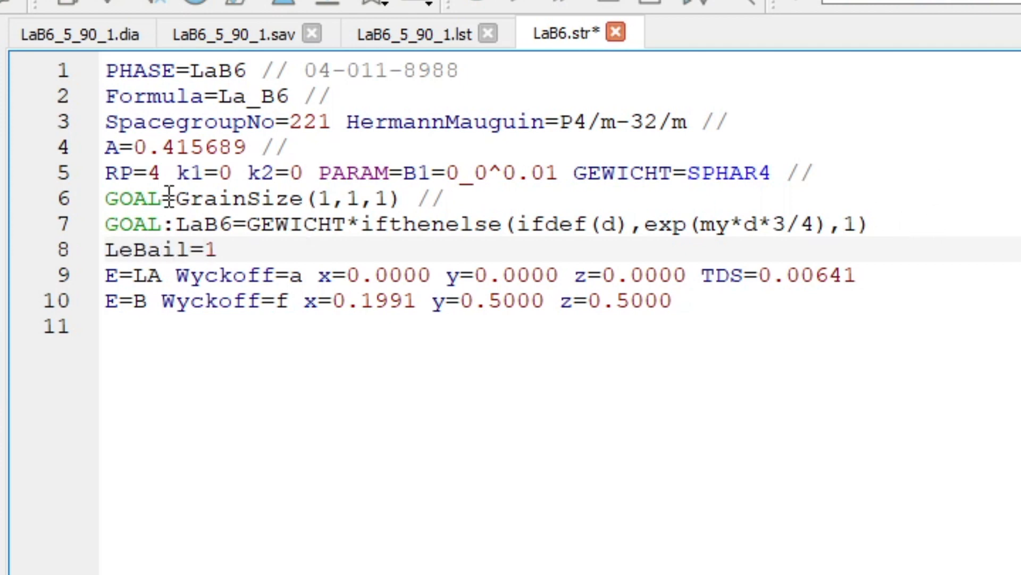
- Make the lattice parameter A in LaB6.str refine isotropically
click(123, 148)
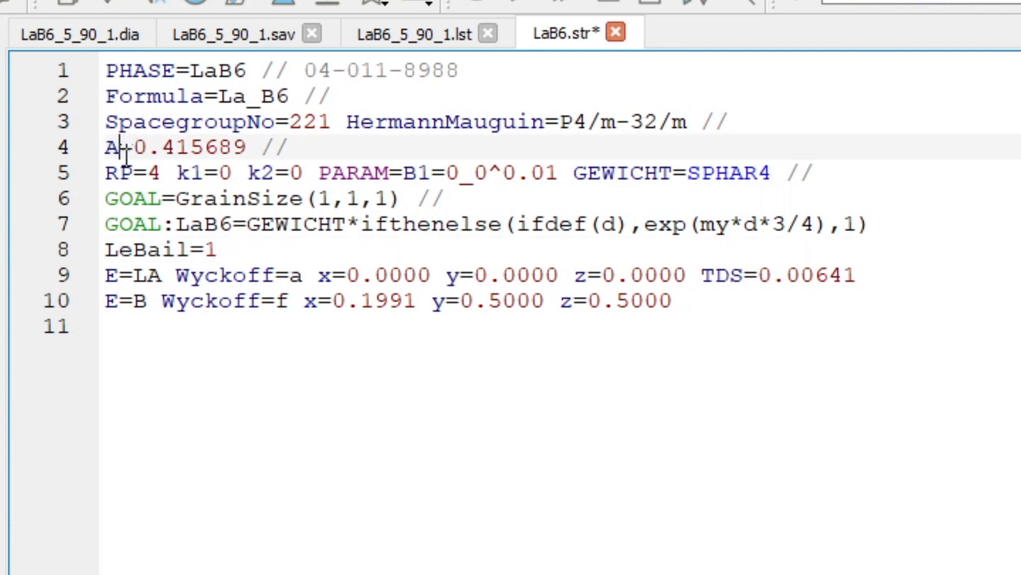
right_click(170, 143)
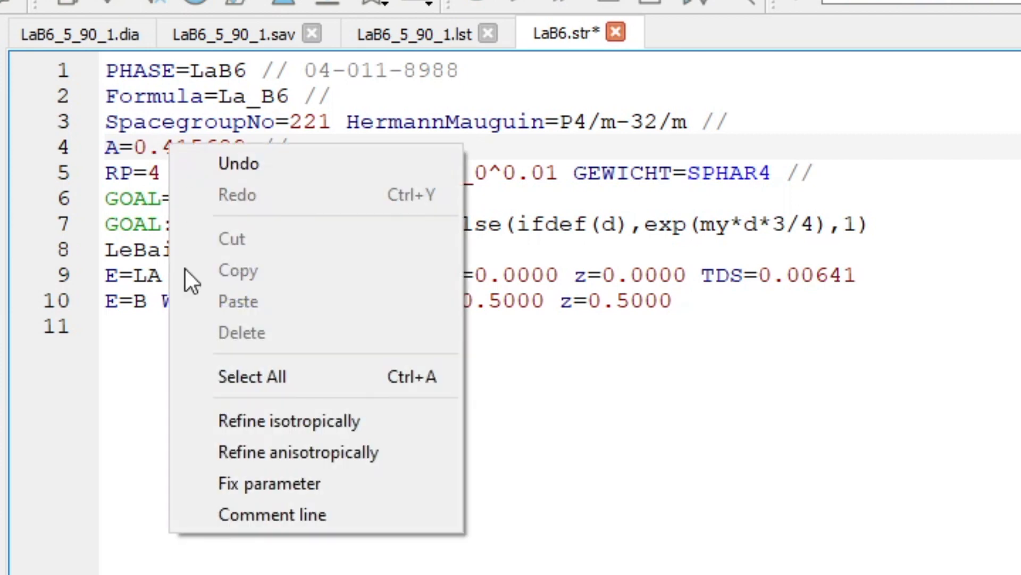
click(229, 426)
click(577, 391)
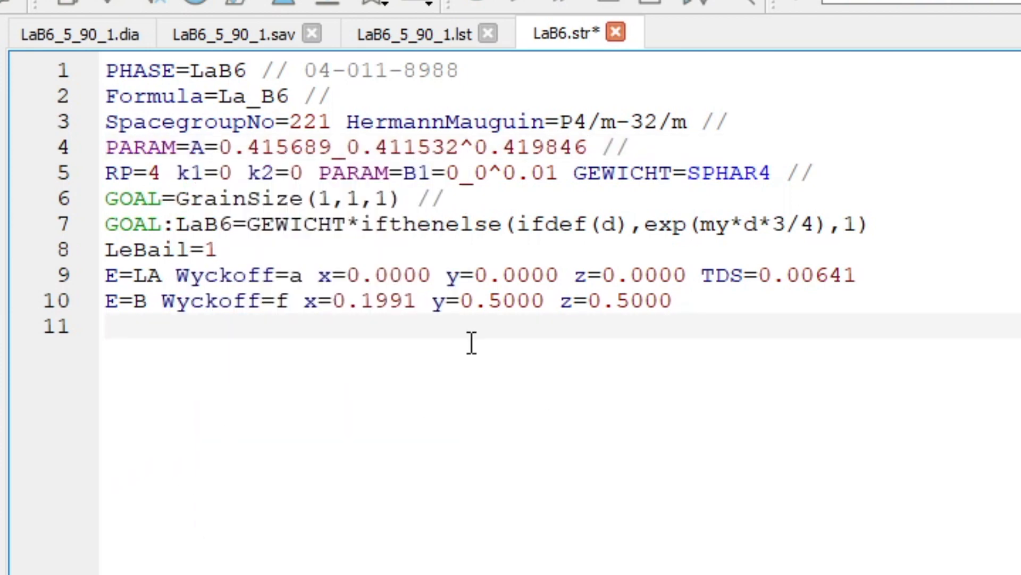
click(226, 242)
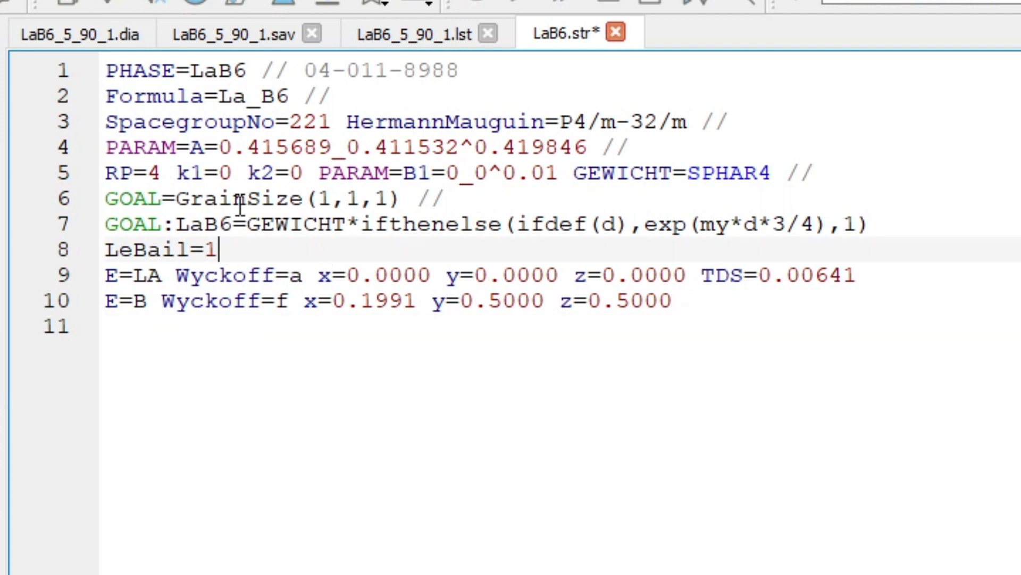
click(206, 148)
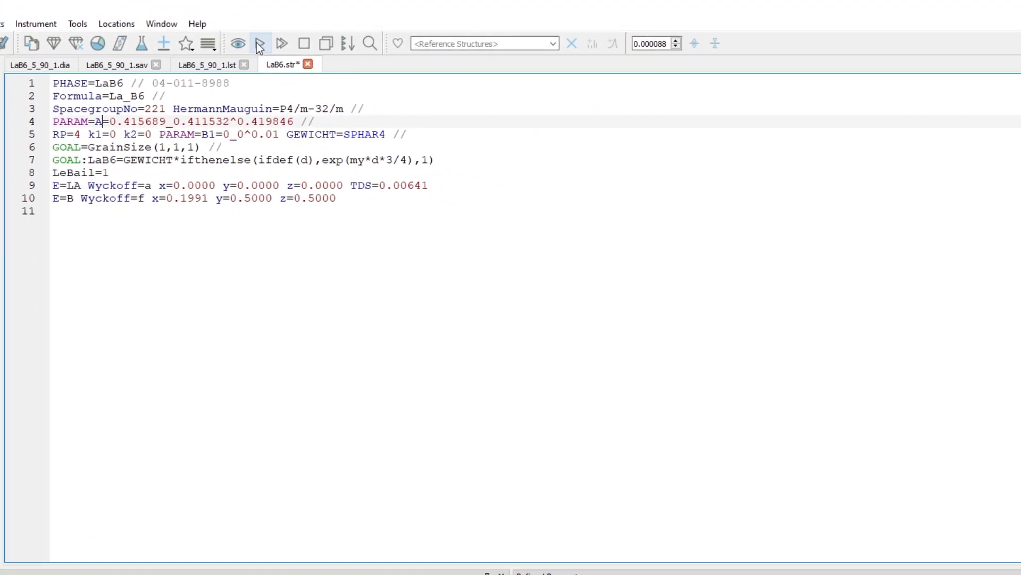
- Rerun the refinement with the LeBail fit and inspect the profile fit of the peaks near 30.4°, 21.4° and 49° 2θ
click(284, 38)
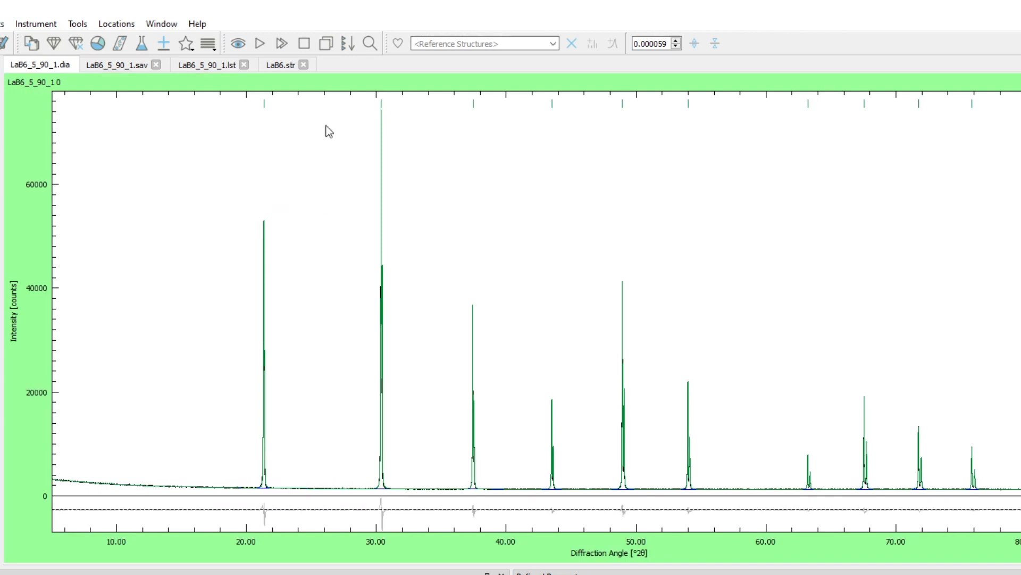
drag(366, 98, 390, 212)
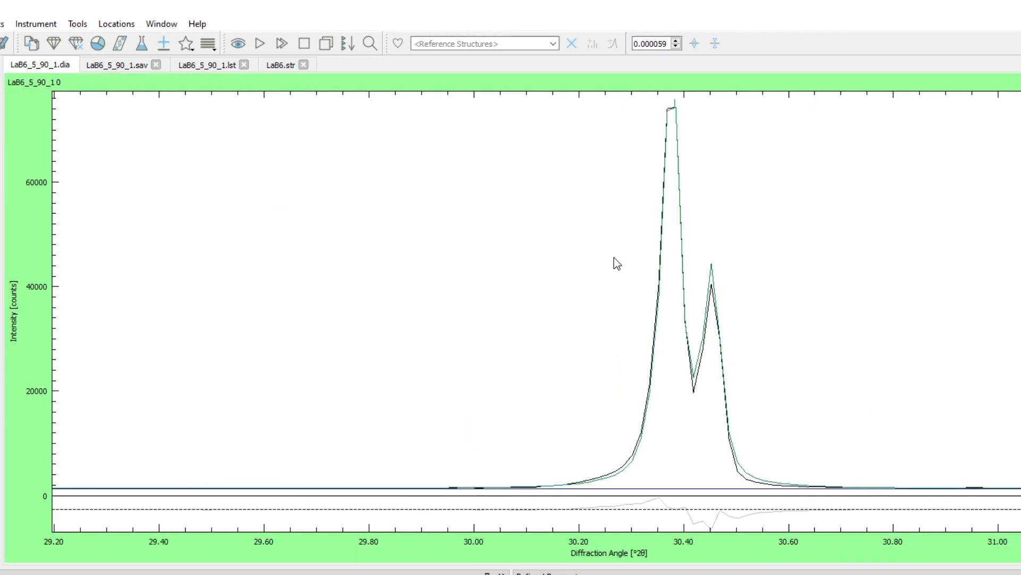
scroll(791, 413, up, 1)
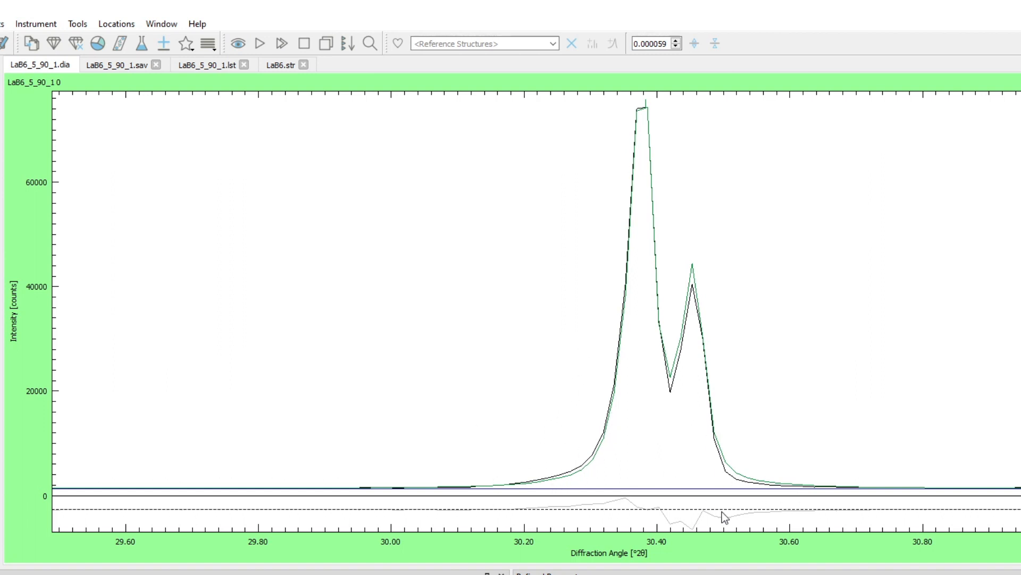
scroll(846, 337, down, 9)
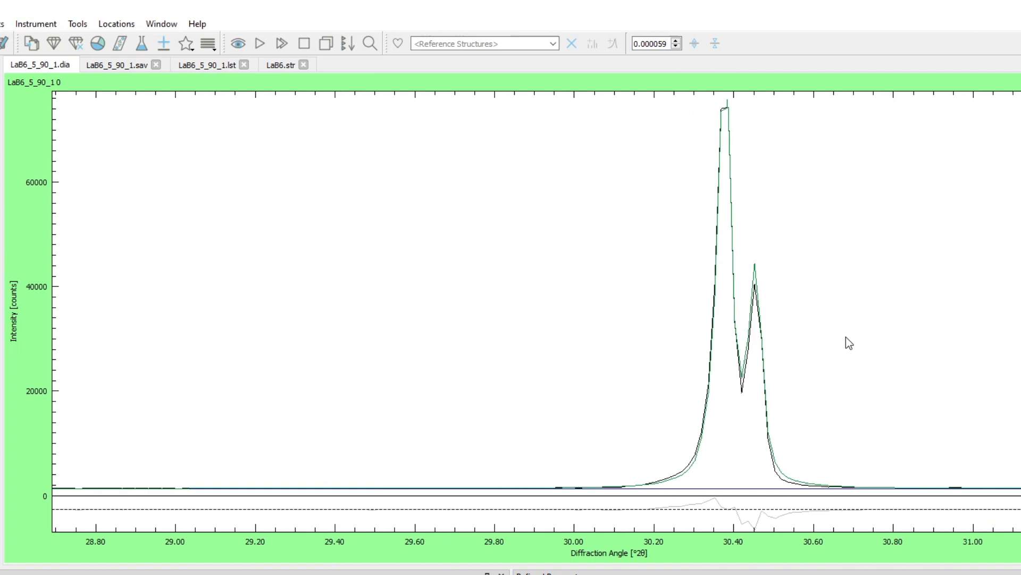
scroll(170, 385, up, 7)
scroll(694, 398, up, 1)
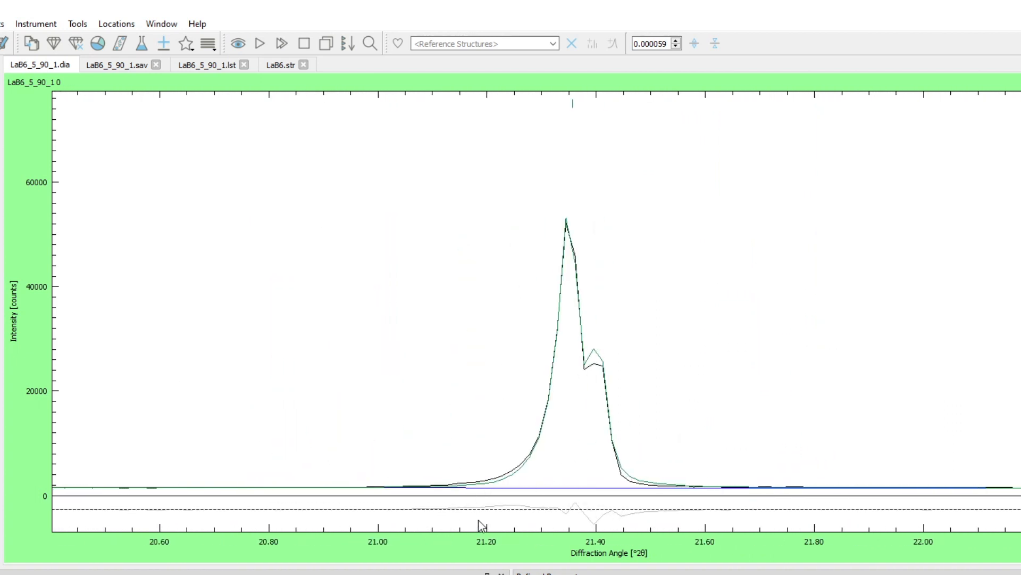
double_click(142, 443)
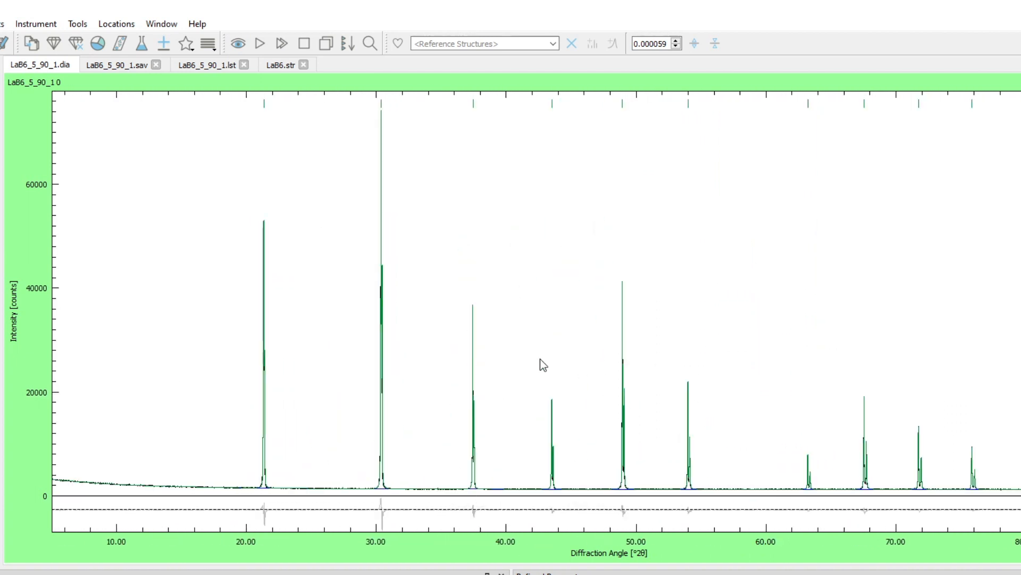
drag(604, 244, 642, 549)
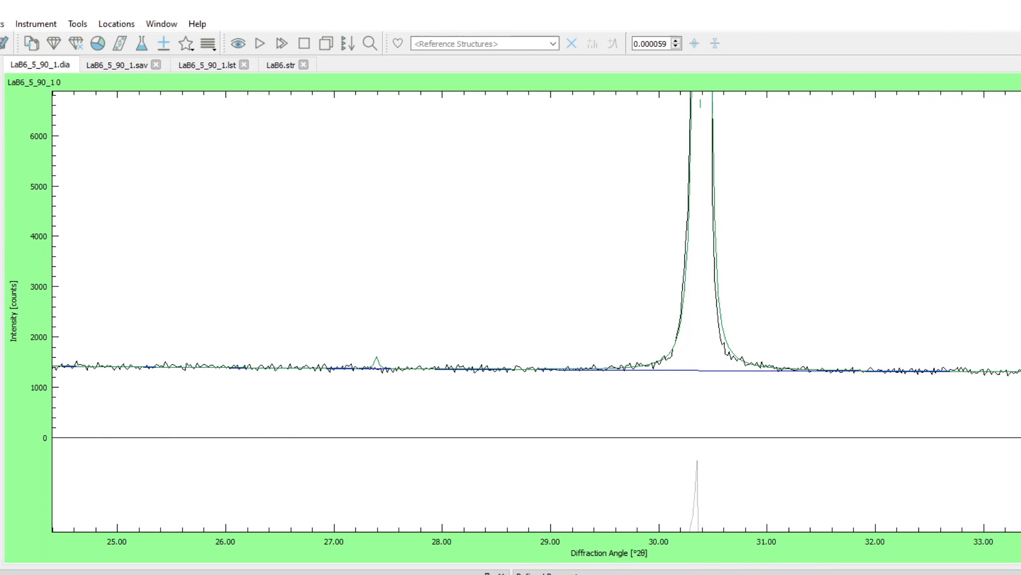
scroll(493, 312, up, 3)
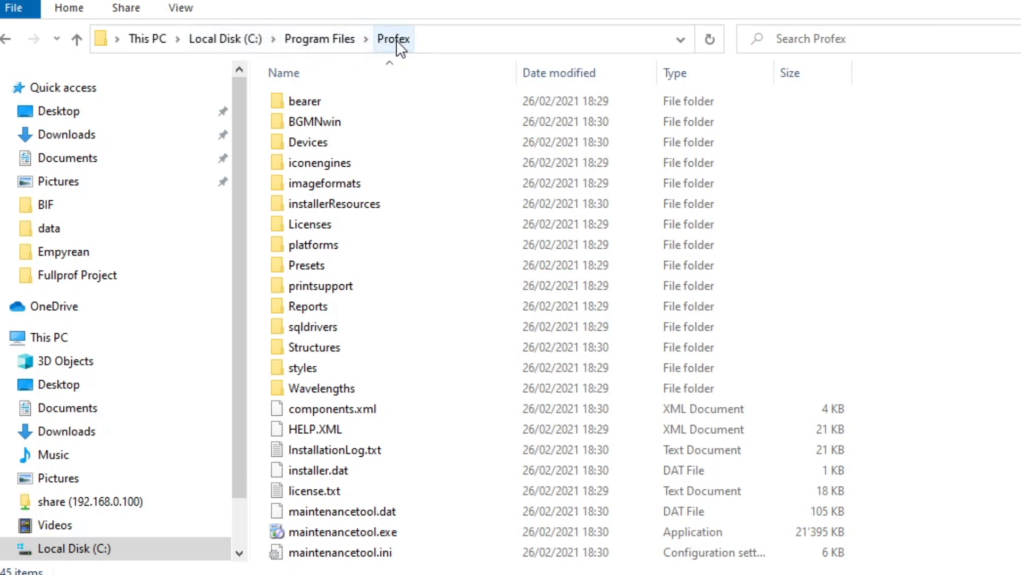
- Open the BGMNwin folder inside C:\Program Files\Profex and look through its cobalt, chromium and copper wavelength files
click(336, 122)
double_click(337, 121)
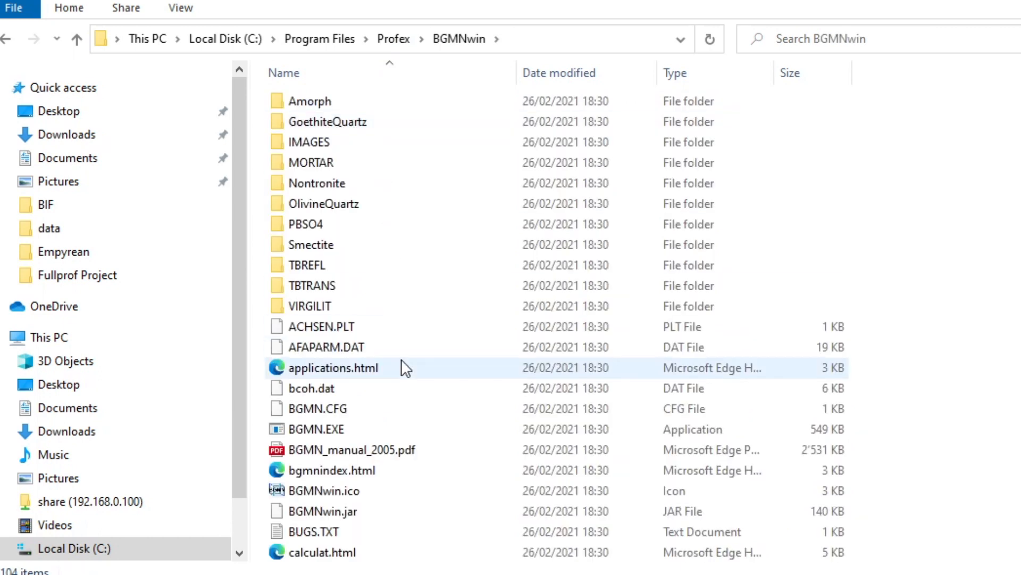
scroll(402, 366, down, 3)
scroll(402, 360, down, 3)
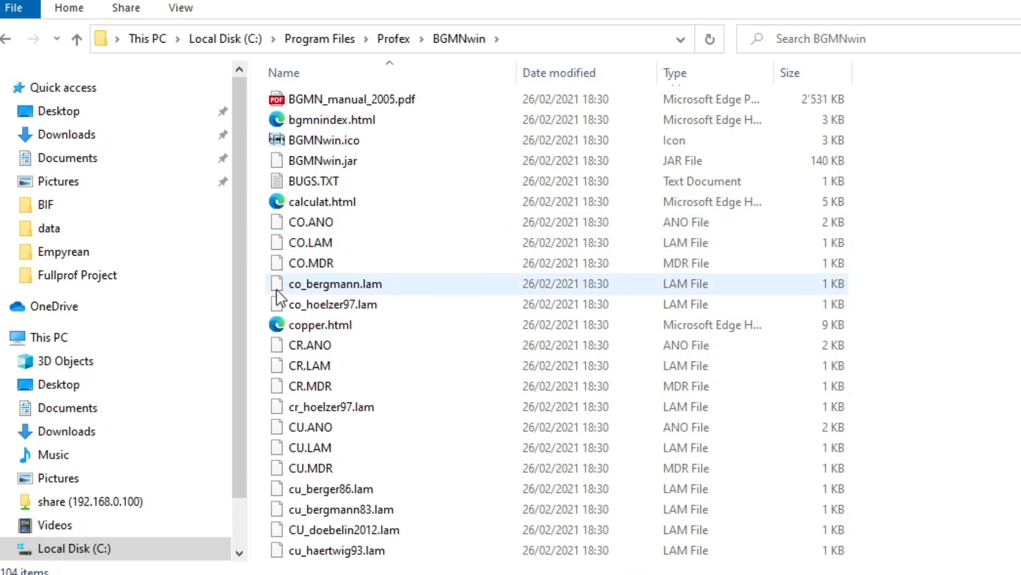
click(310, 225)
click(308, 366)
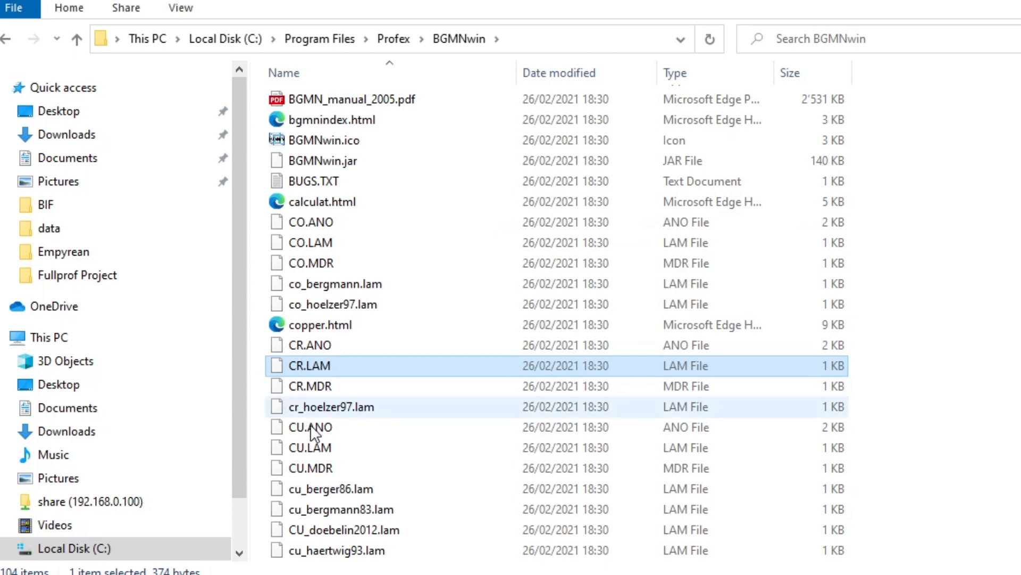
click(308, 429)
- Locate the FE.LAM and MO.LAM files in the BGMNwin folder and return to the copper wavelength files
scroll(337, 449, down, 7)
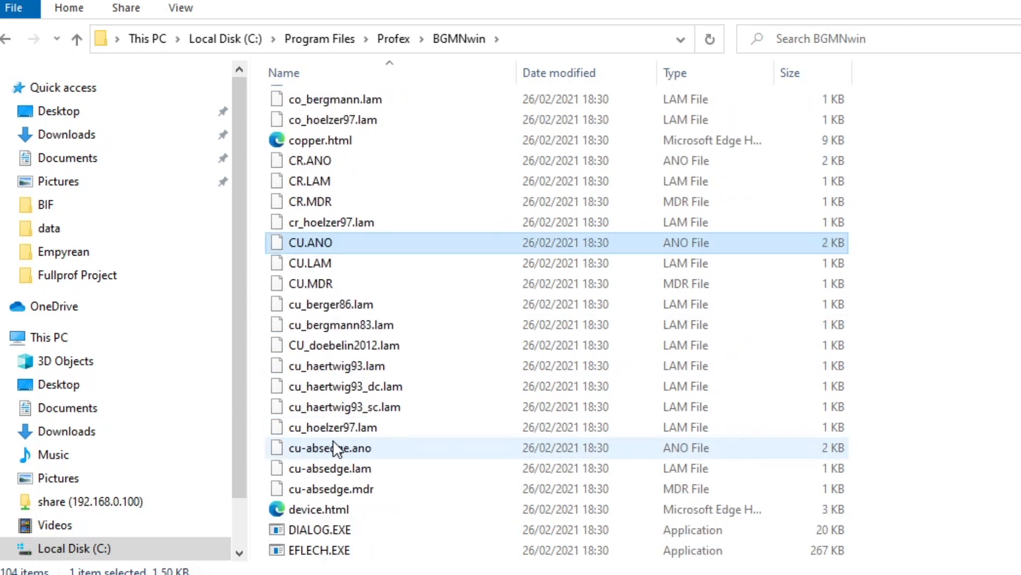
click(314, 406)
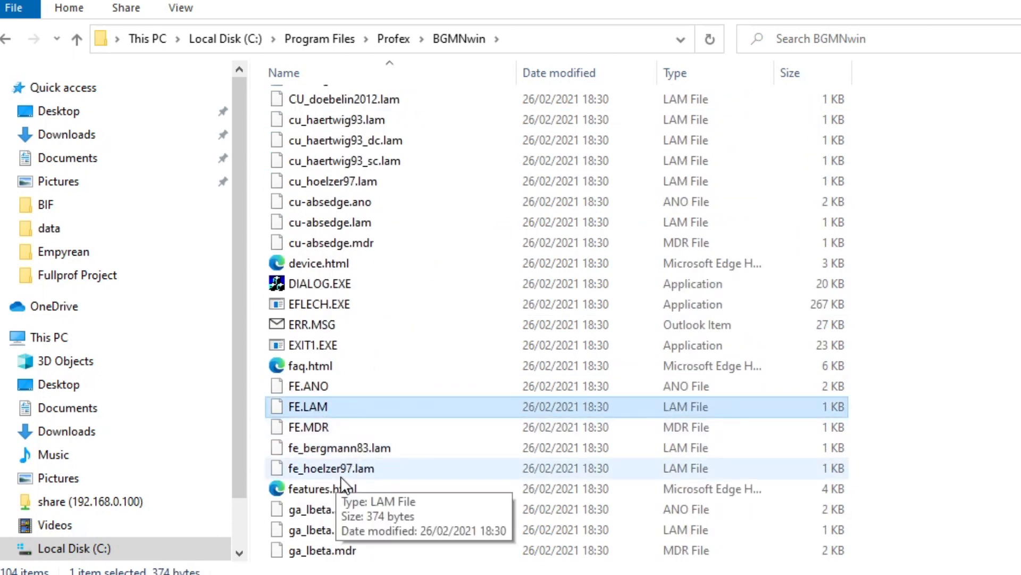
scroll(341, 477, down, 4)
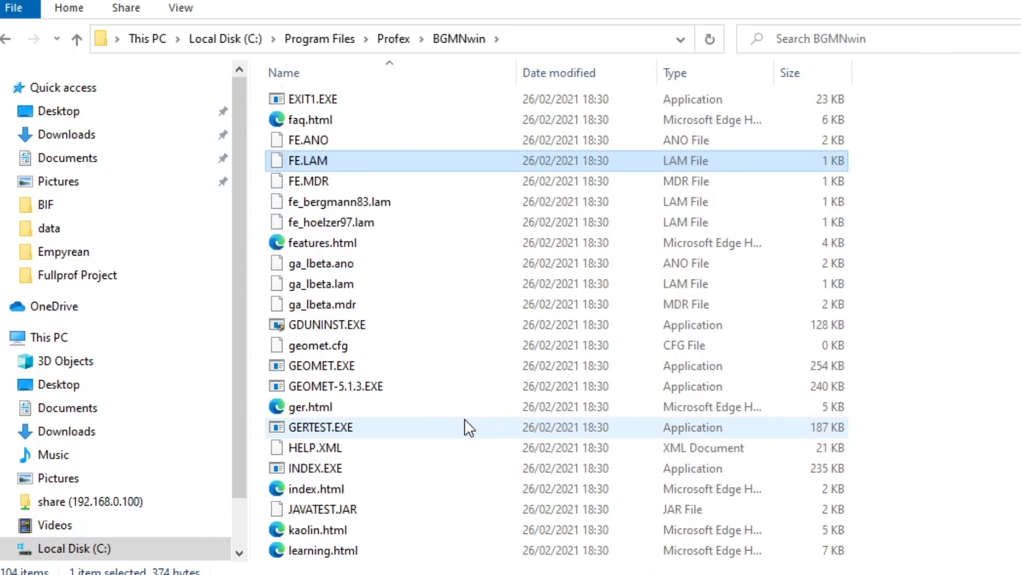
scroll(465, 418, down, 5)
click(404, 427)
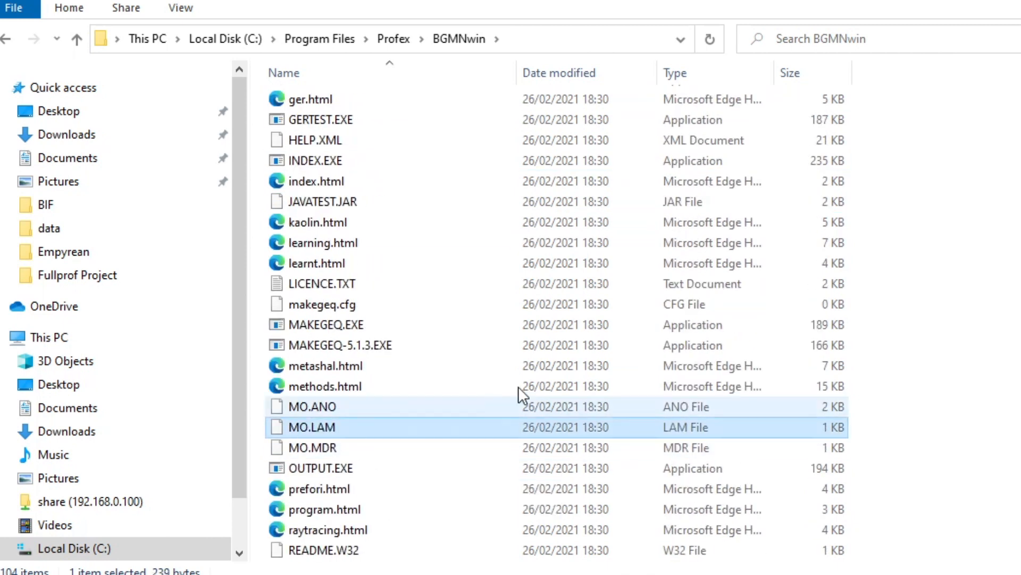
scroll(529, 373, up, 11)
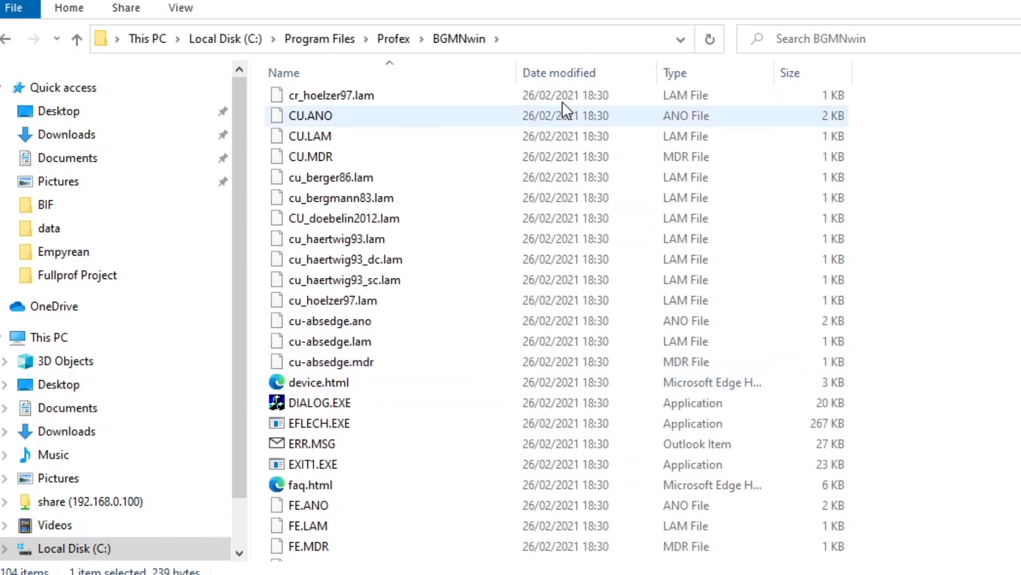
scroll(548, 122, up, 2)
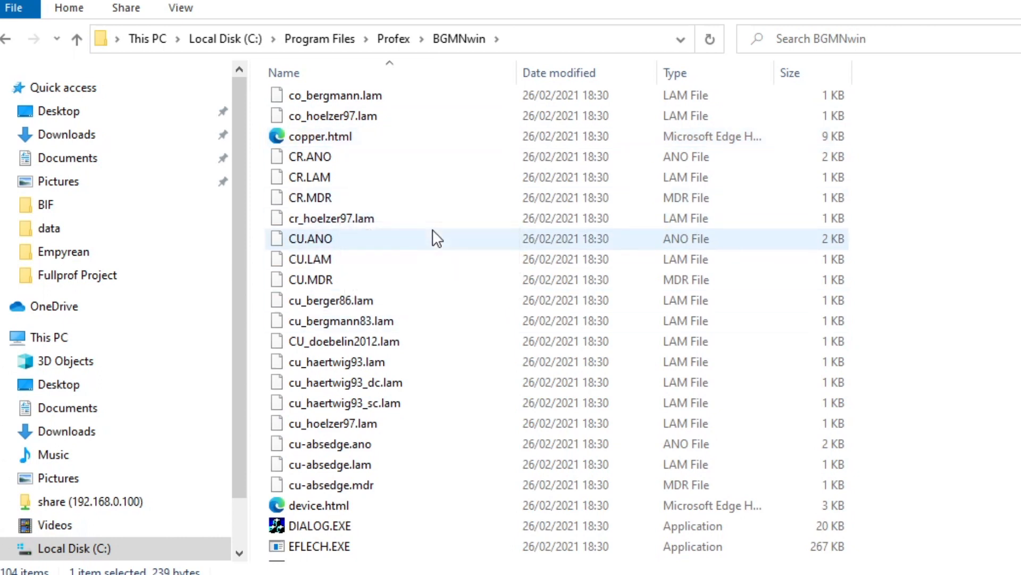
- Select CU.LAM in the BGMNwin folder and examine the LAMBDA=CU wavelength line in LaB6_5_90_1.sav
click(326, 258)
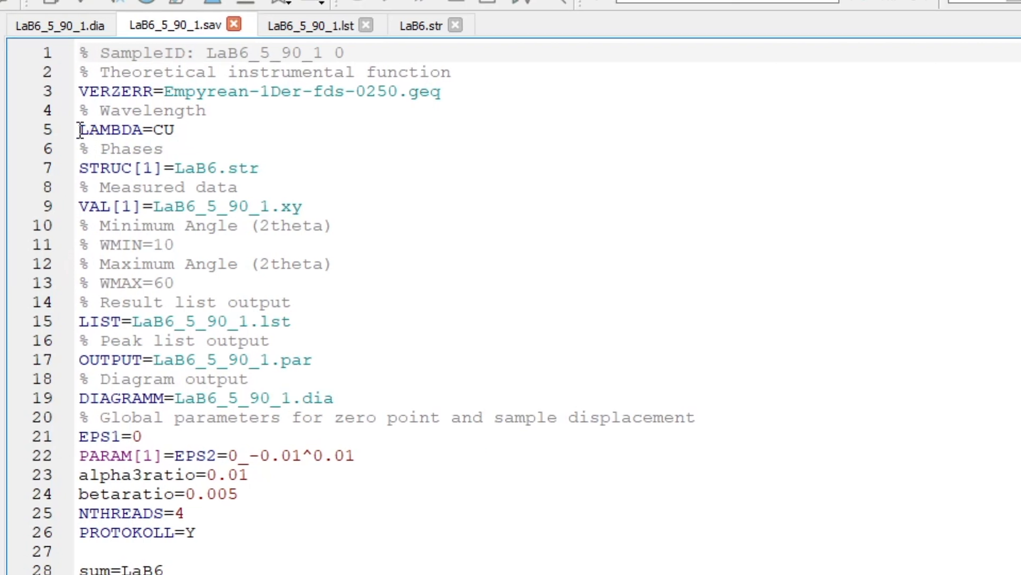
drag(80, 129, 195, 129)
click(195, 128)
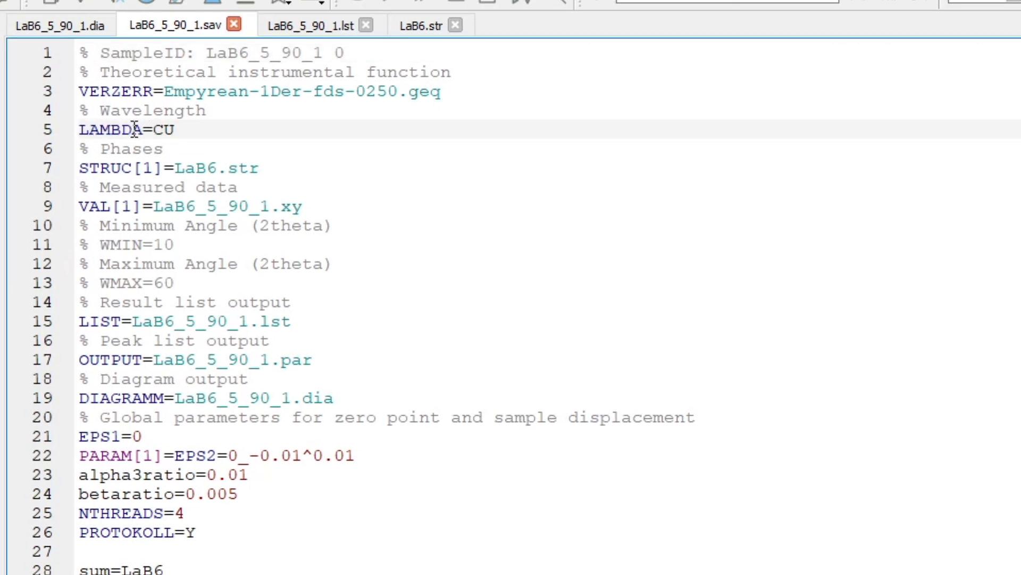
click(112, 129)
double_click(136, 127)
click(158, 127)
click(187, 131)
- Open CU.LAM and CO.LAM from the BGMNwin folder in Profex
key(alt+Tab)
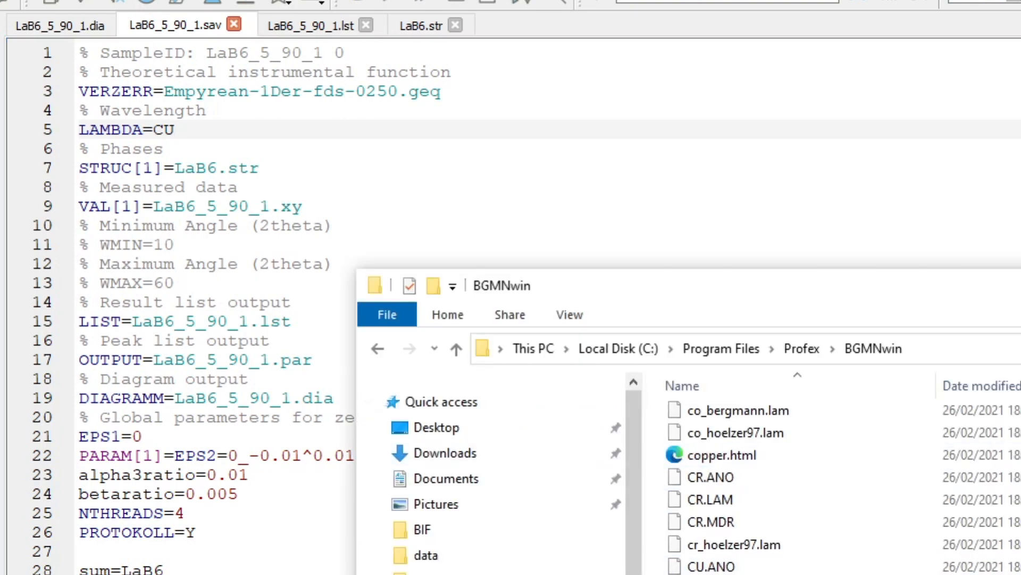
right_click(557, 378)
drag(556, 378, 99, 170)
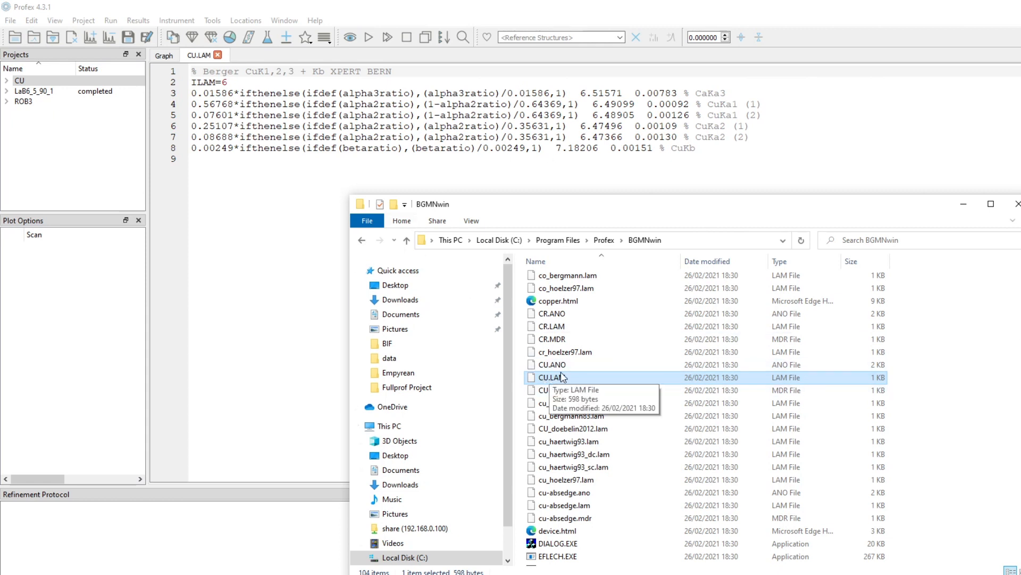
scroll(563, 377, up, 2)
drag(549, 330, 72, 152)
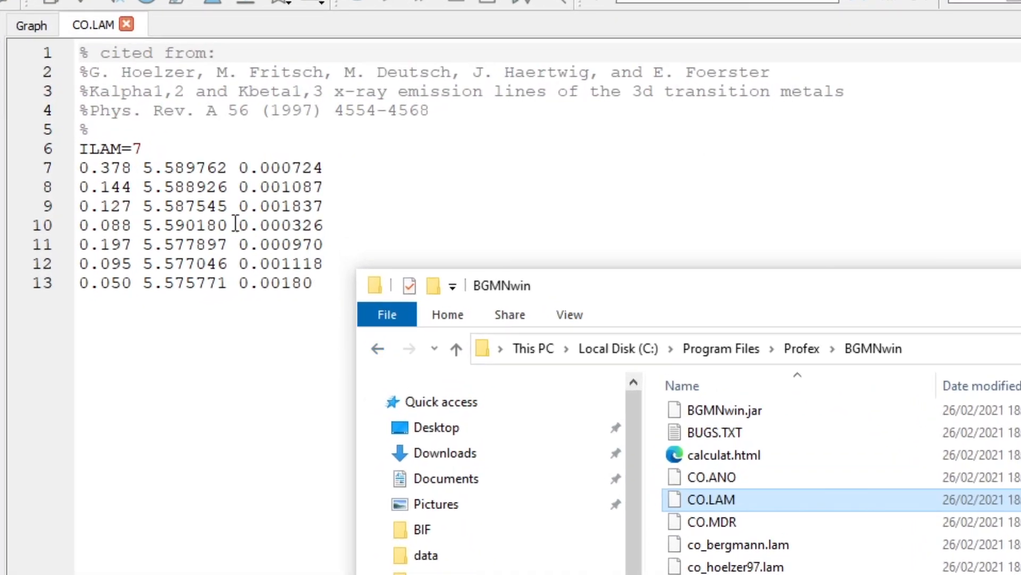
- Examine the ILAM line and the three values of the first emission line in CO.LAM
click(111, 149)
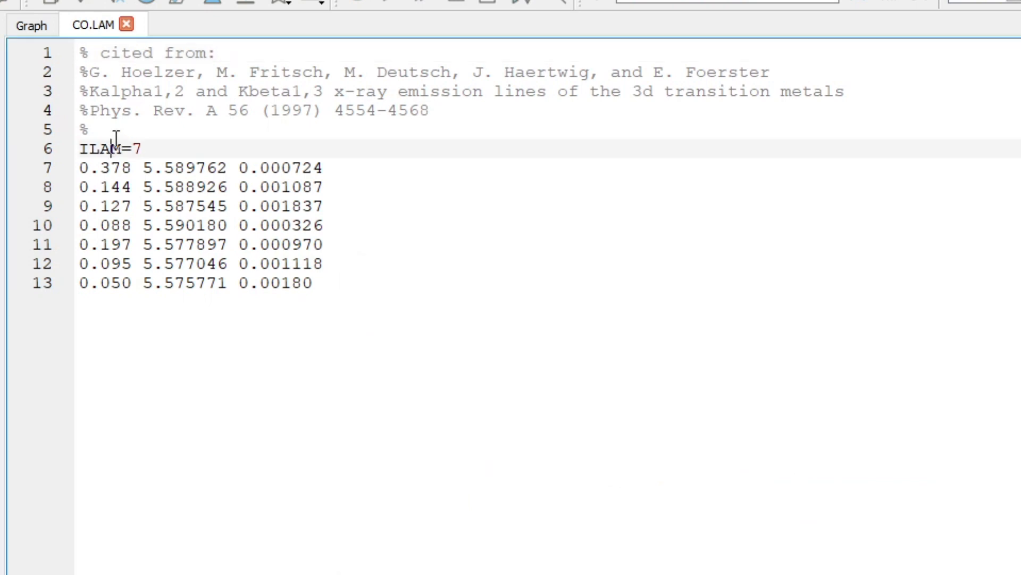
drag(80, 147, 166, 144)
click(166, 142)
click(132, 169)
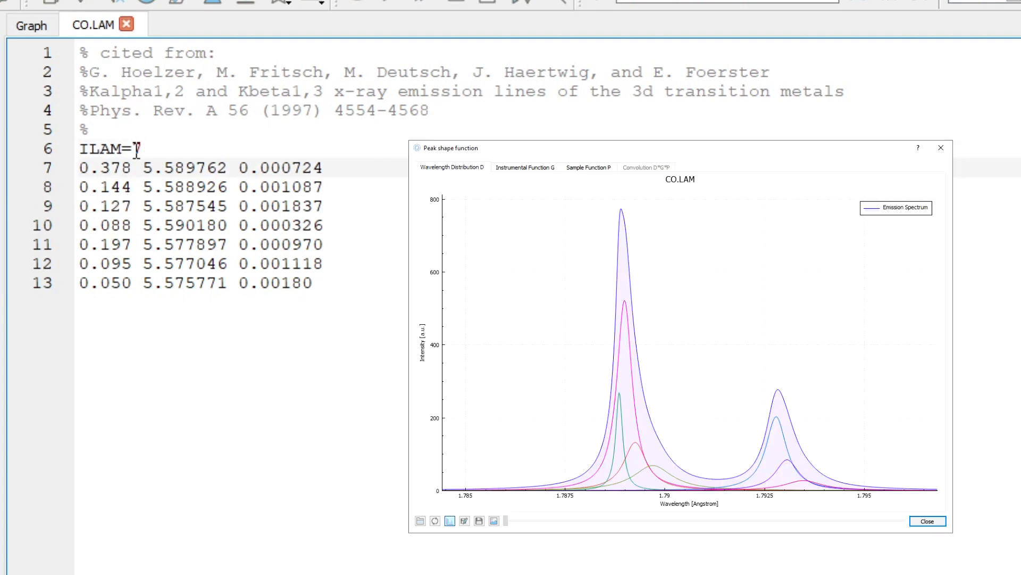
drag(80, 168, 333, 166)
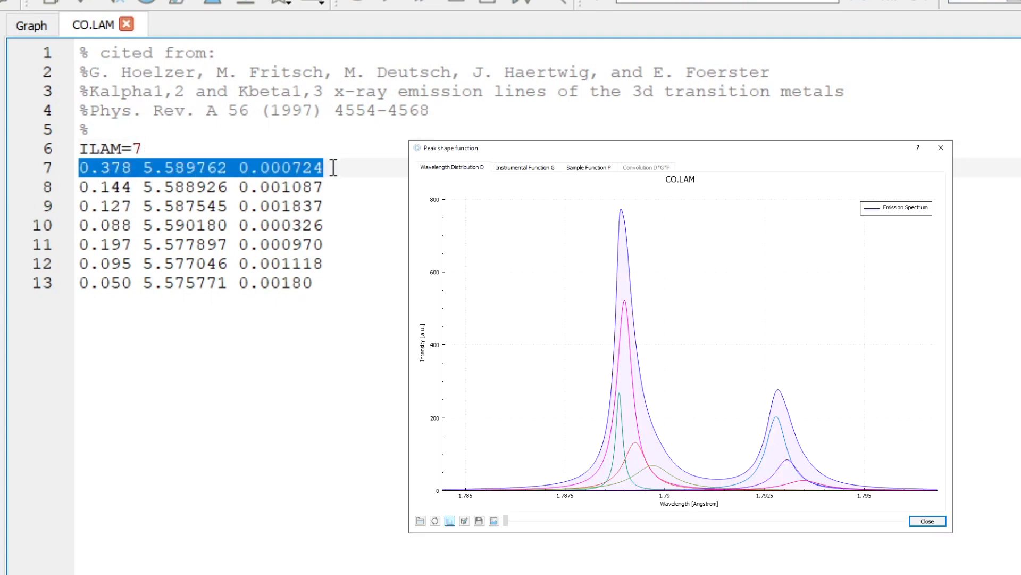
click(333, 166)
click(99, 169)
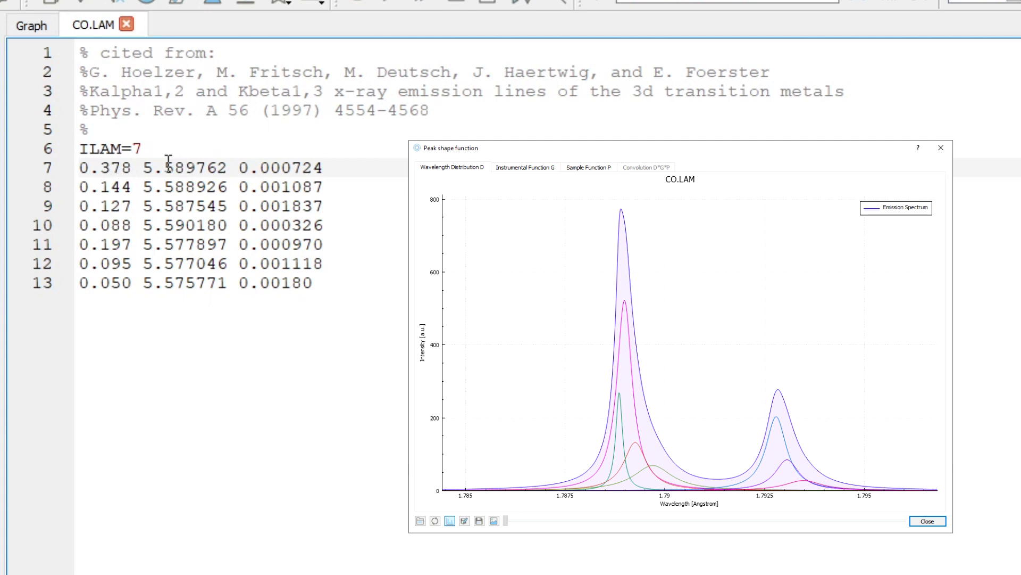
drag(239, 167, 330, 164)
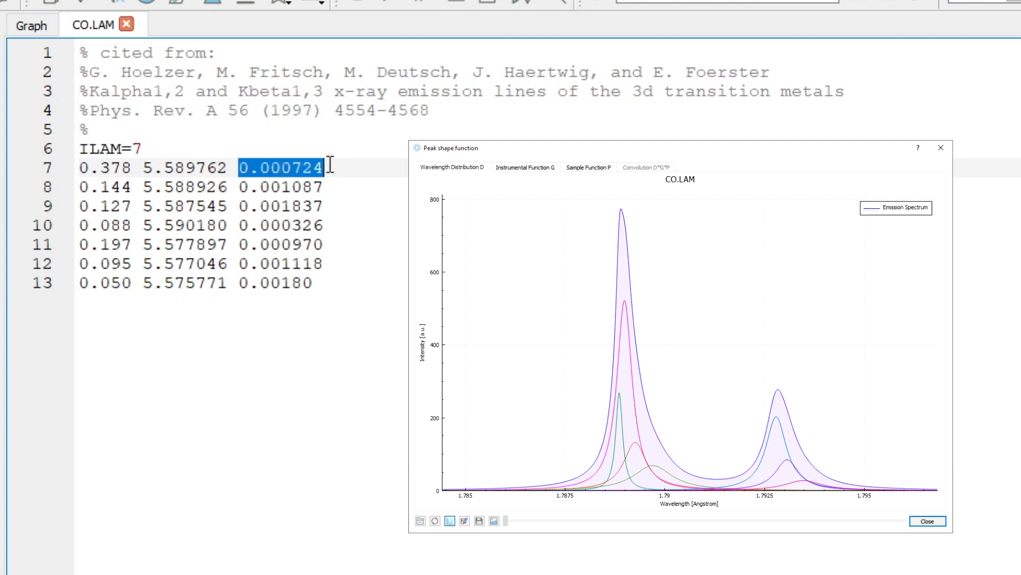
click(330, 164)
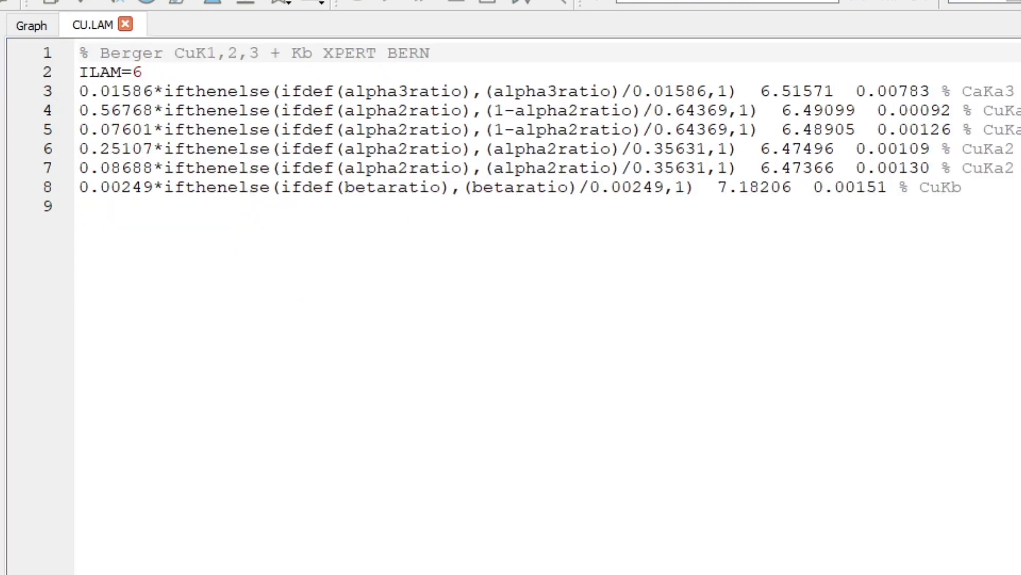
- Examine the alpha3ratio, alpha2ratio and betaratio variables in the emission line definitions of CU.LAM
click(307, 91)
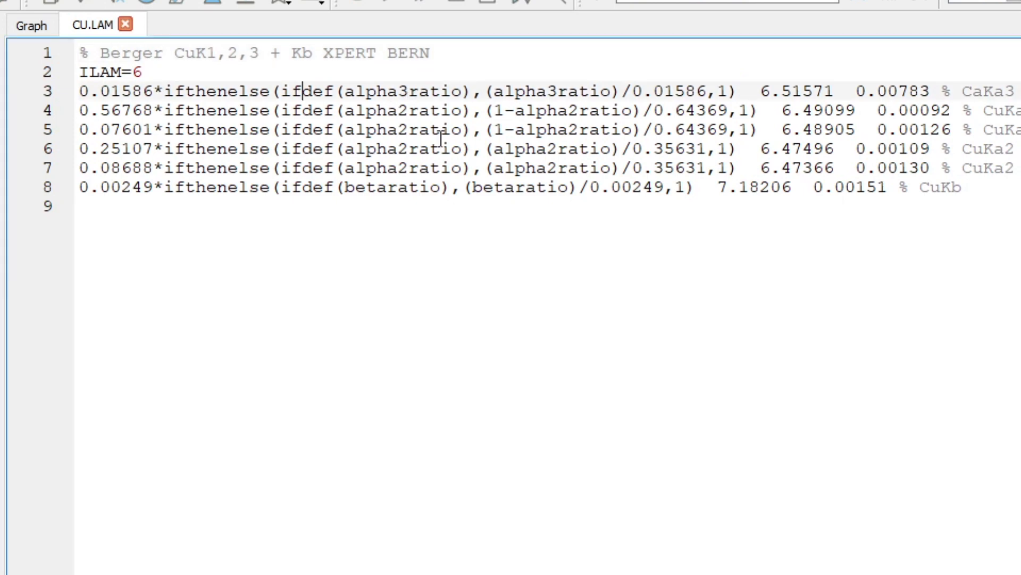
drag(345, 168, 460, 172)
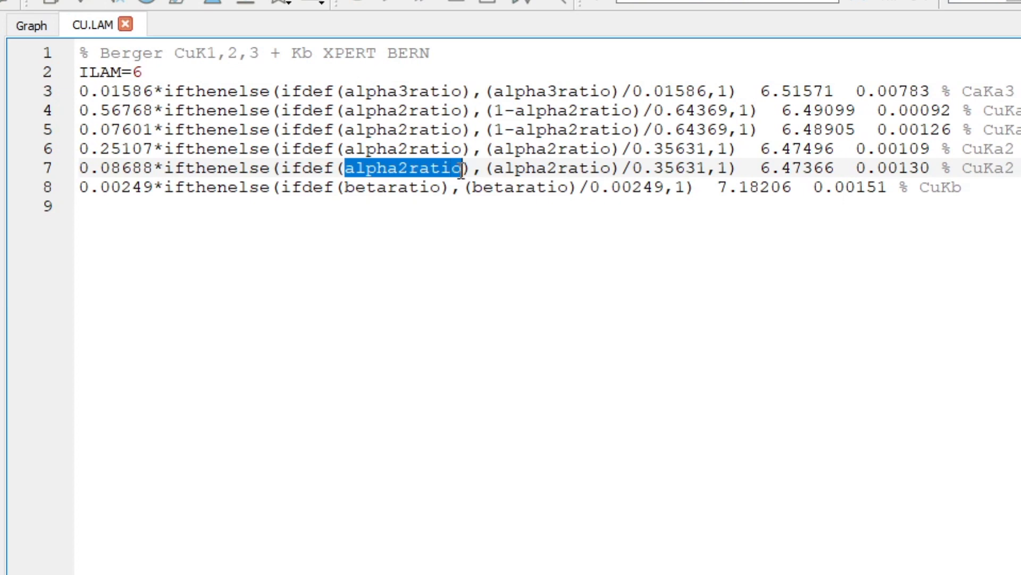
click(367, 173)
drag(355, 187, 423, 187)
drag(355, 92, 437, 96)
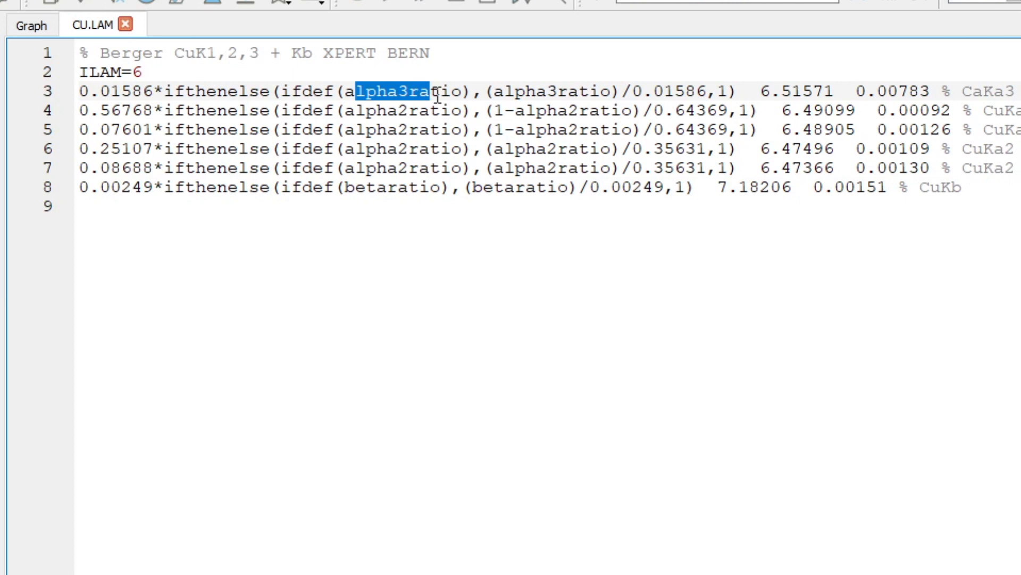
click(449, 93)
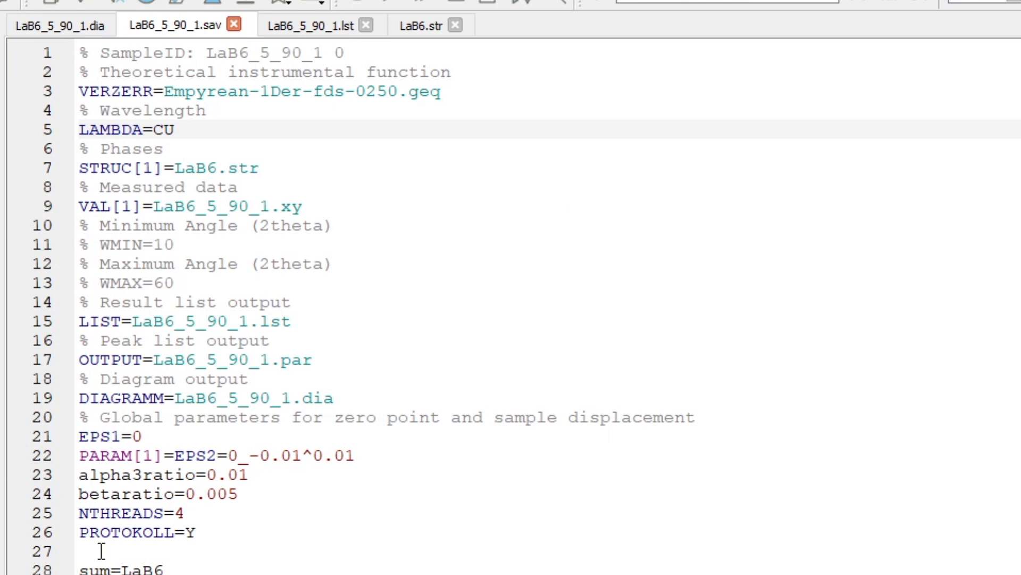
- Add the line betaratio=0 below PROTOKOLL=Y in LaB6_5_90_1.sav and check the K-beta peak in the diffraction plot
click(259, 532)
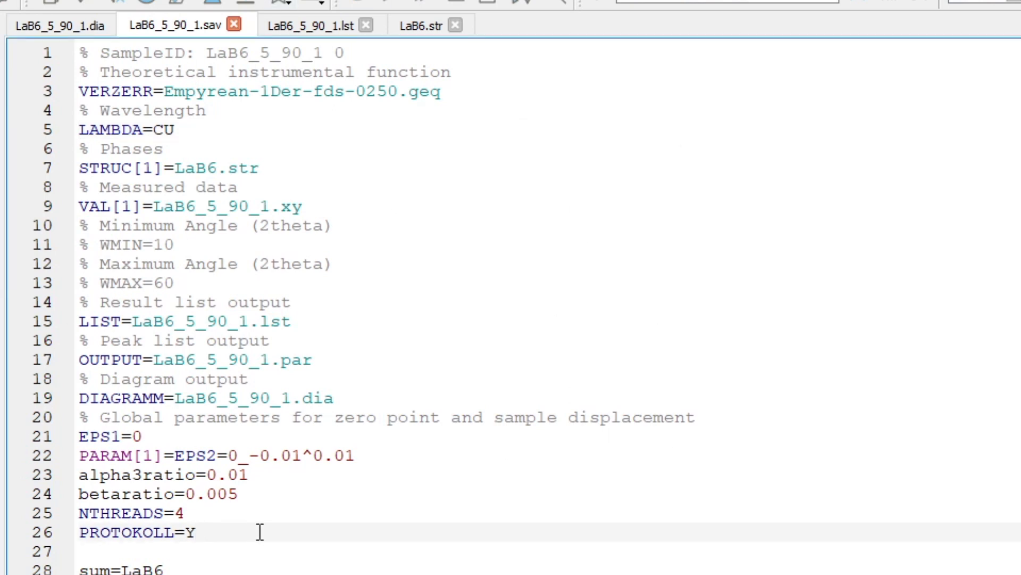
key(Return)
text(betara)
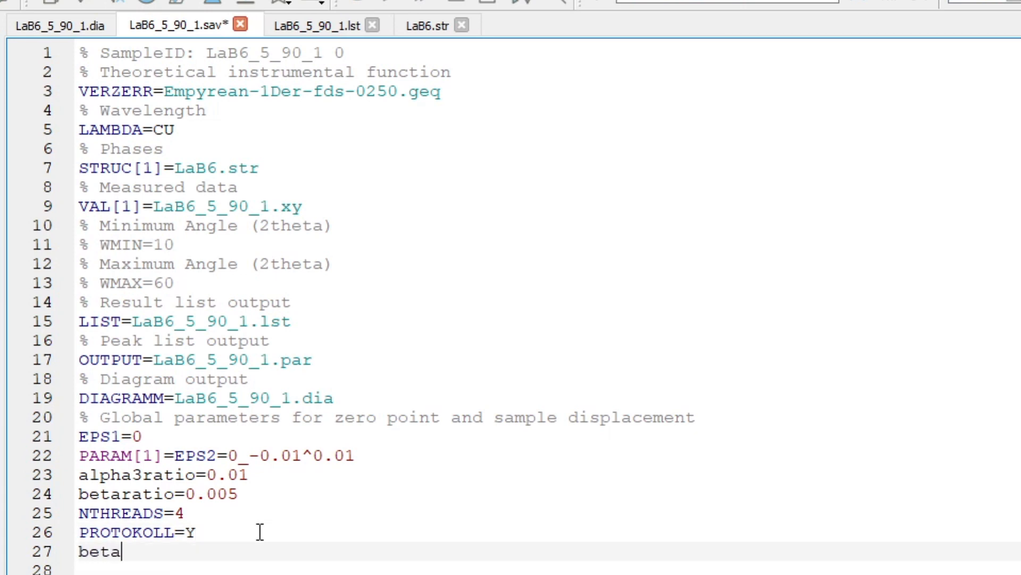
text(tio=0)
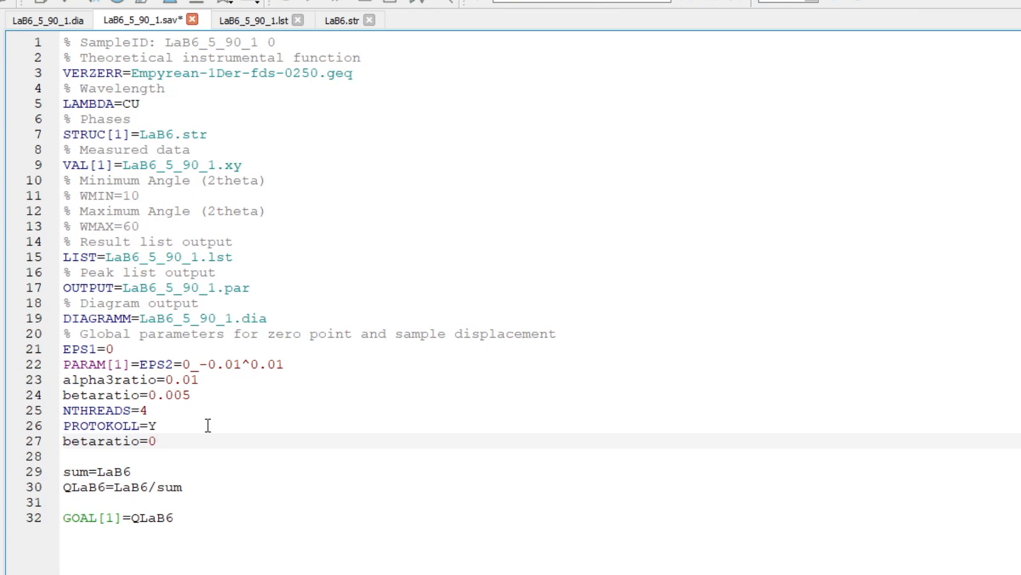
click(43, 17)
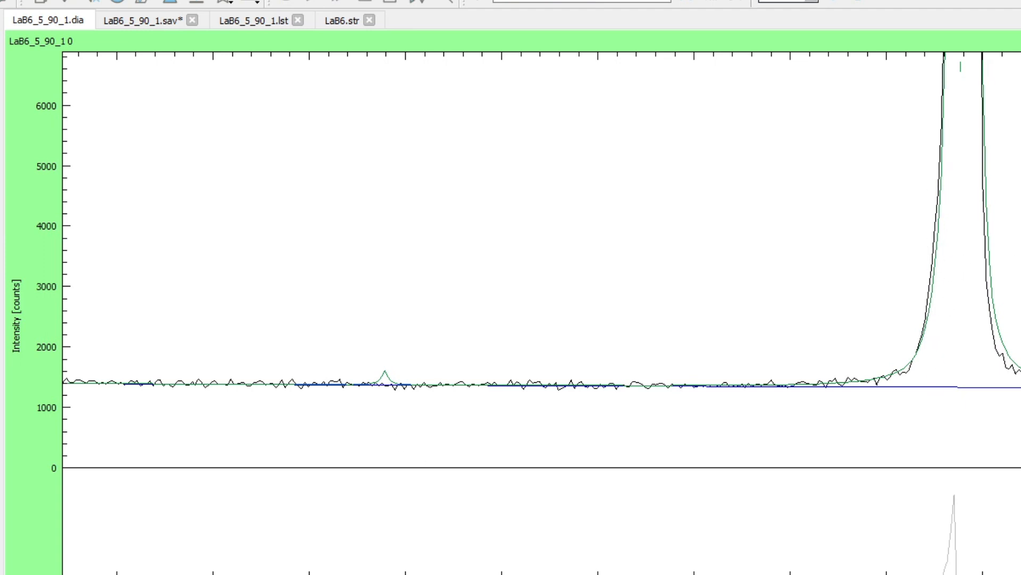
click(142, 22)
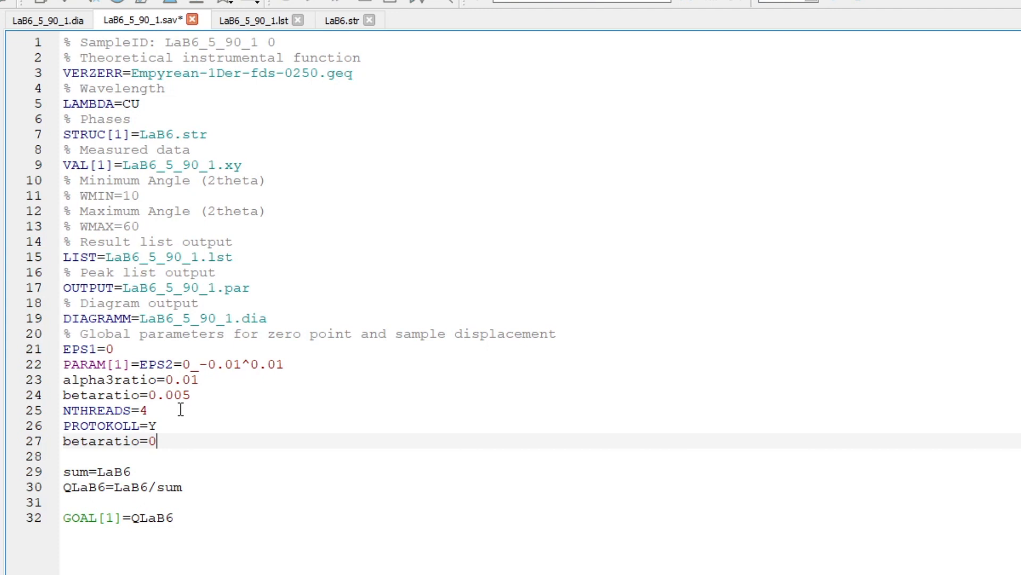
- Add the line alpha3ratio=0.05 below betaratio=0 in LaB6_5_90_1.sav and run the refinement
key(Return)
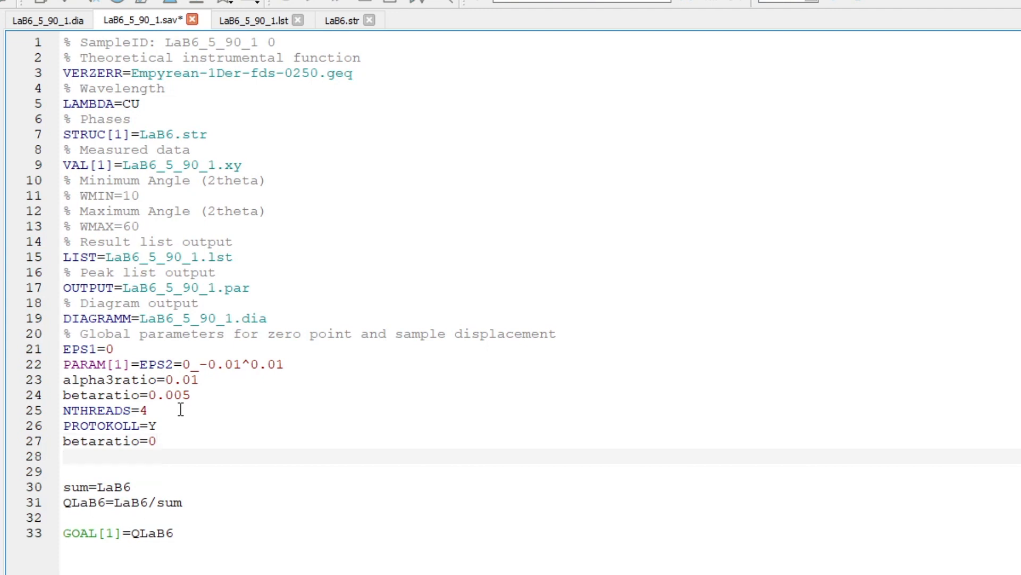
text(alpha3ratio=0.)
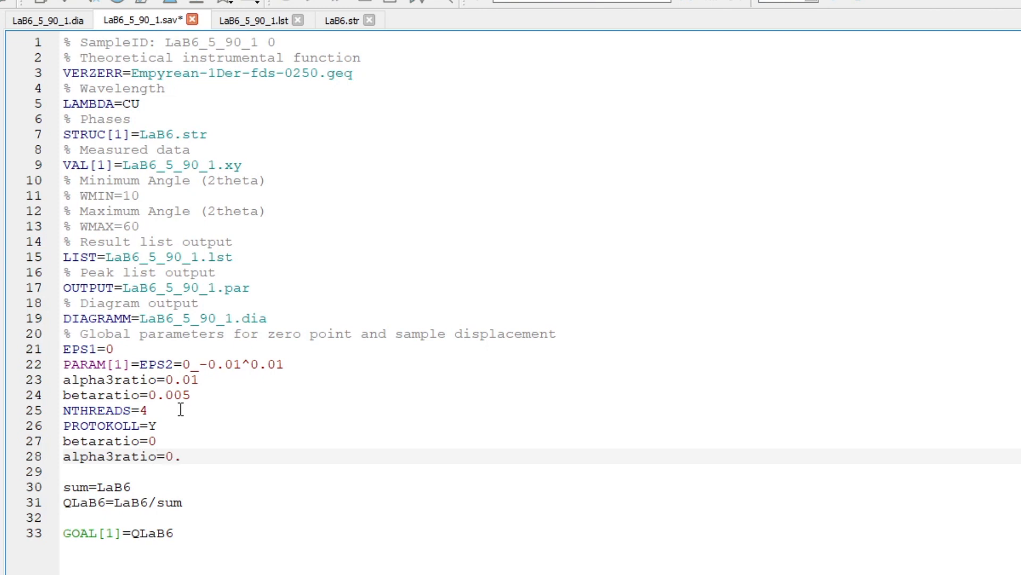
text(05)
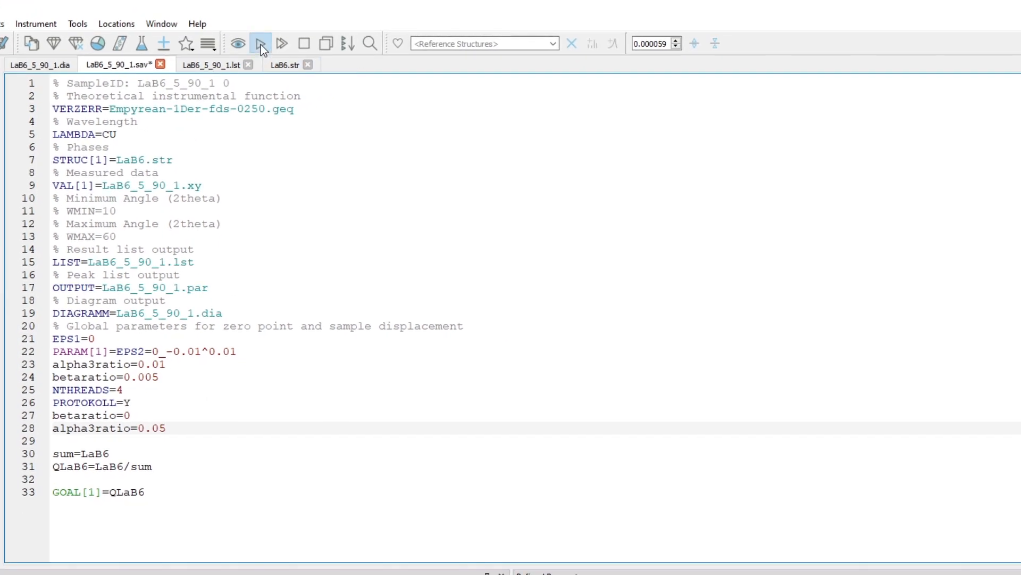
click(261, 44)
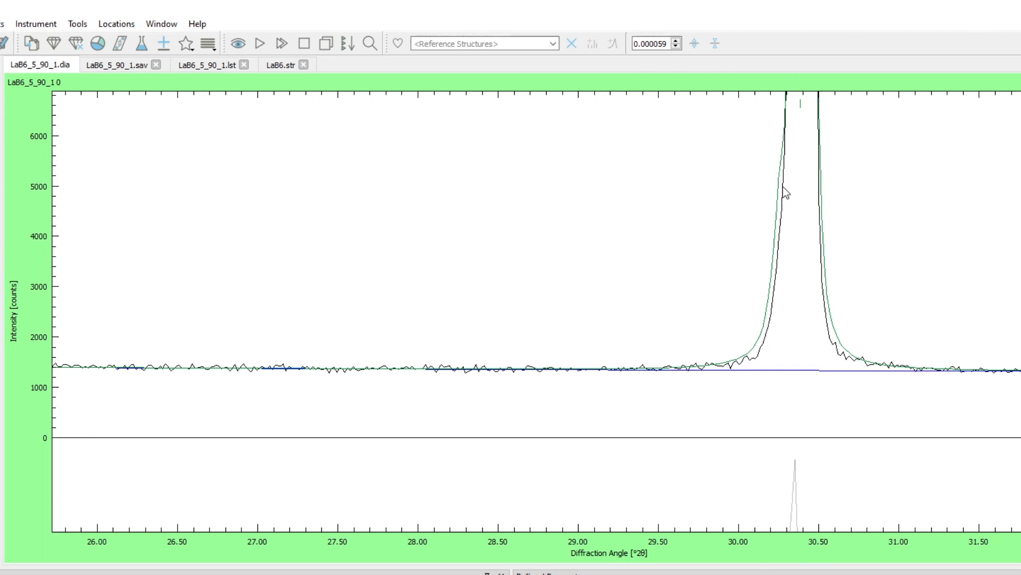
- Set the added alpha3ratio to 0.02, rerun the refinement and inspect the fit of the peak near 30.4° 2θ
click(116, 65)
drag(159, 428, 170, 428)
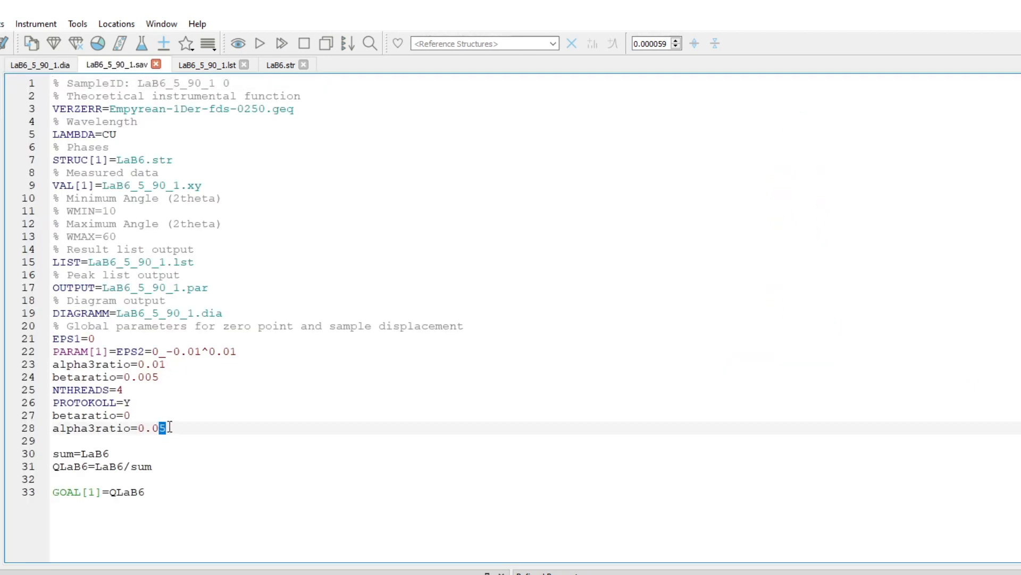
text(2)
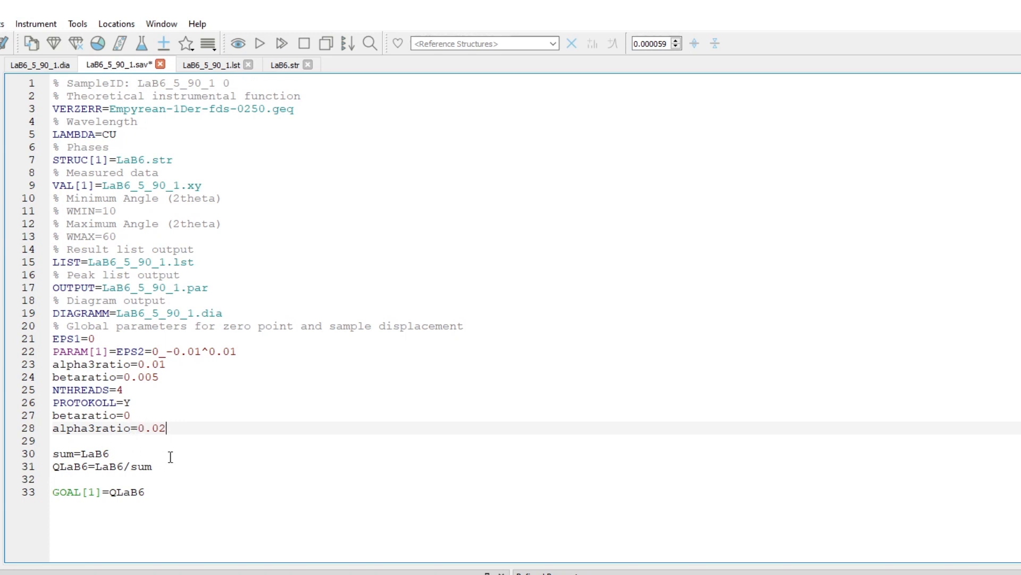
click(259, 45)
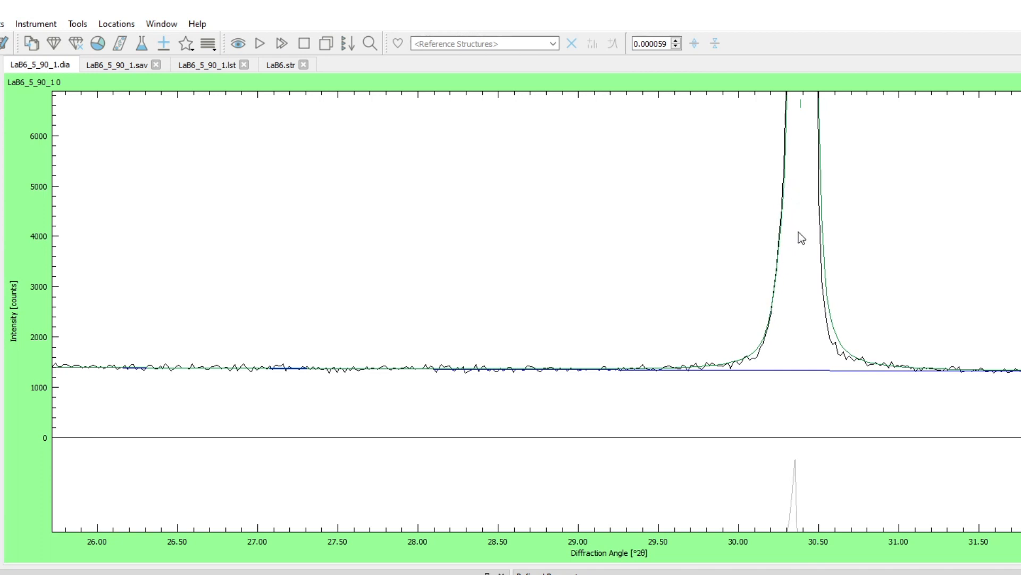
scroll(799, 232, up, 3)
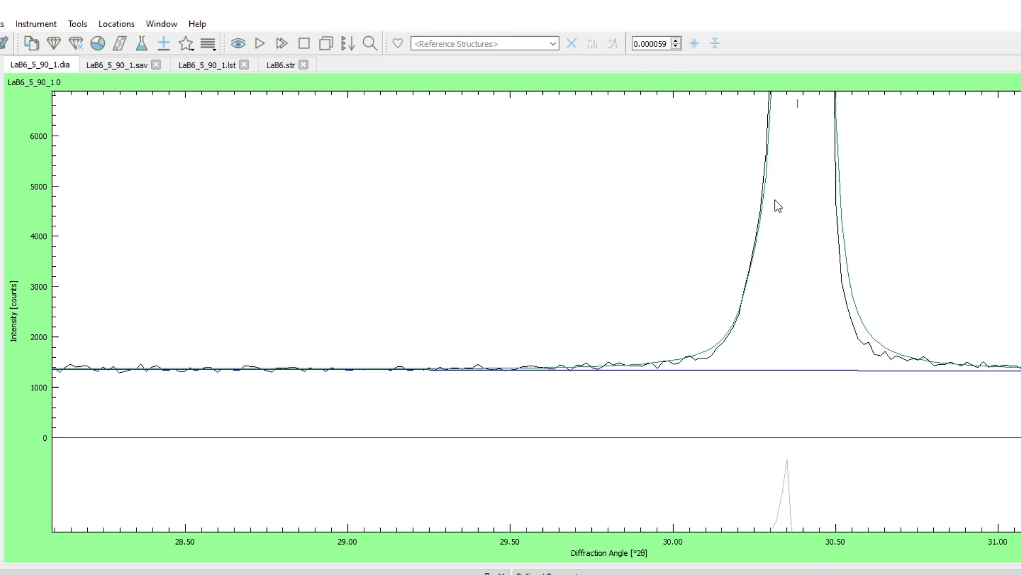
double_click(624, 287)
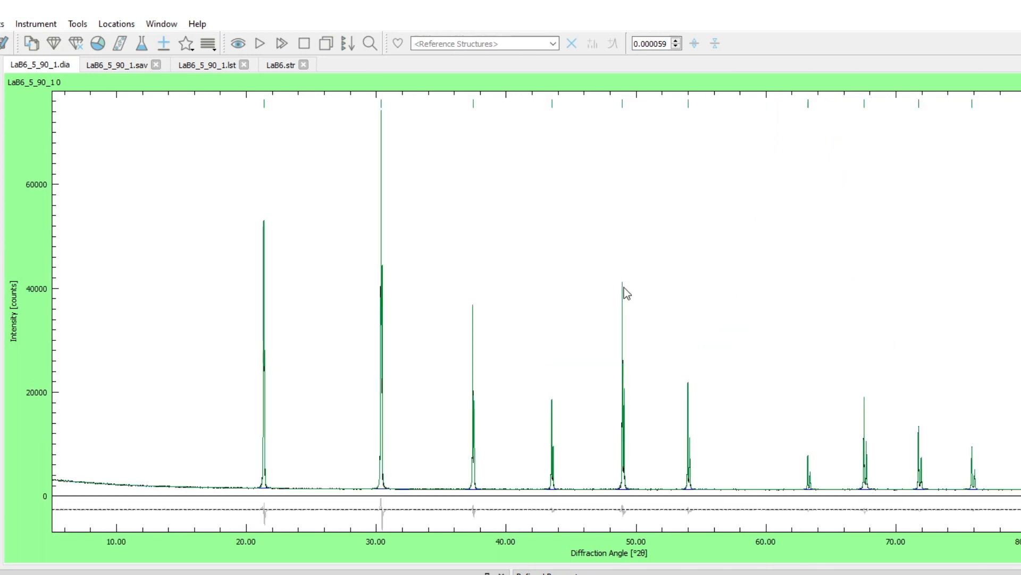
- Review the added betaratio and alpha3ratio lines and the LAMBDA entry in LaB6_5_90_1.sav, and return to the diffraction plot
click(117, 64)
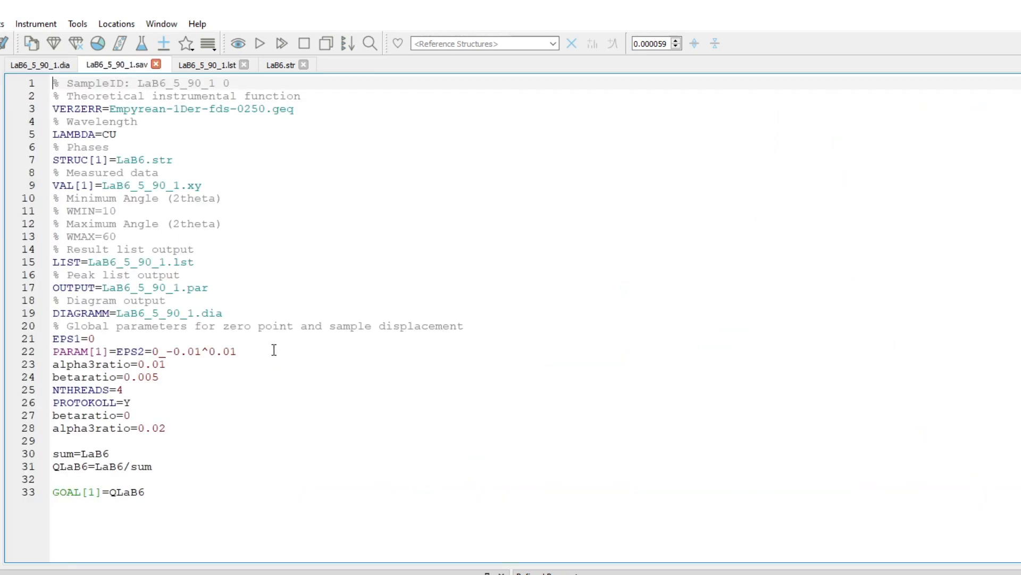
drag(53, 415, 137, 429)
click(69, 429)
click(131, 429)
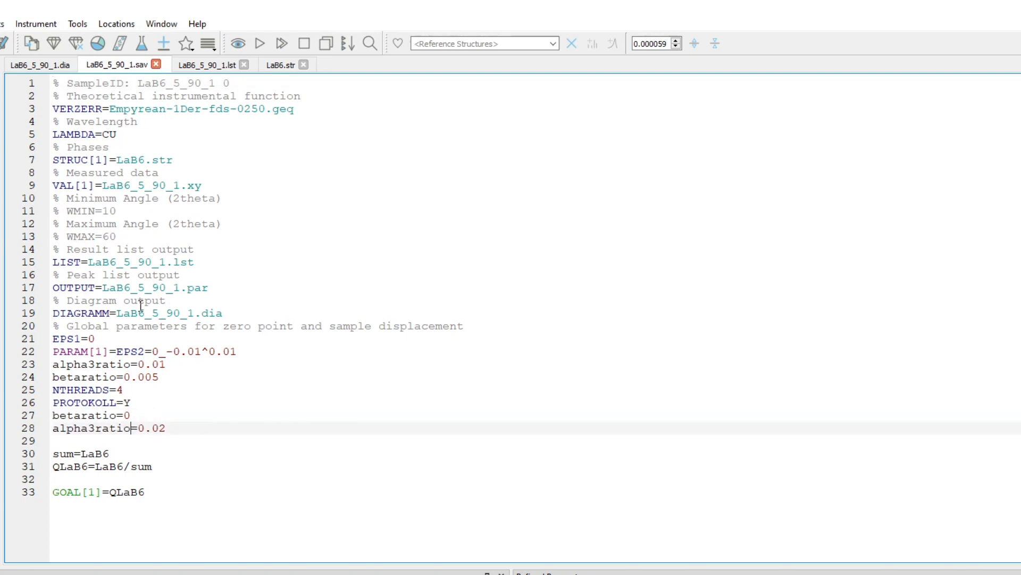
double_click(108, 134)
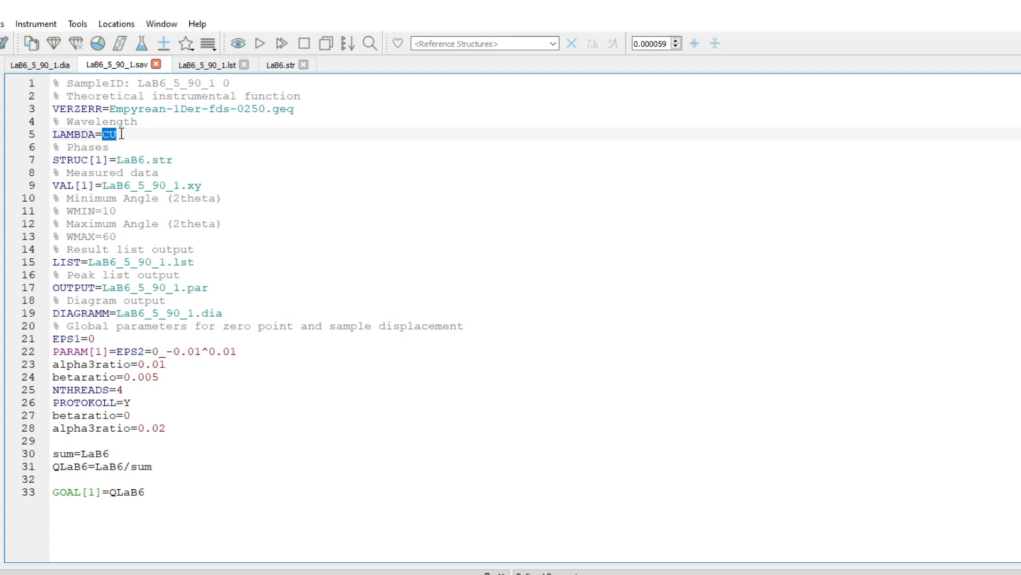
click(122, 134)
drag(55, 415, 187, 427)
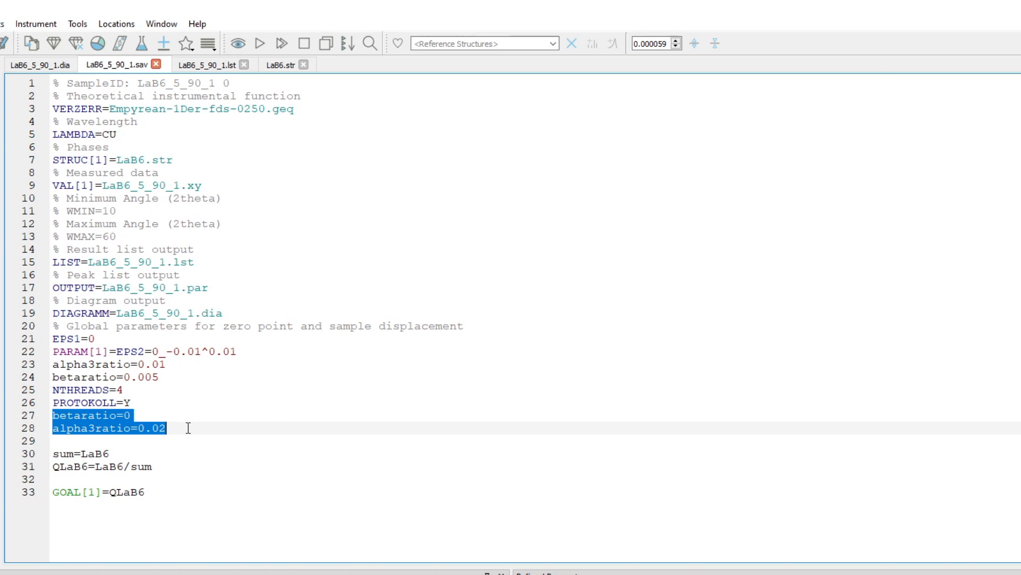
click(175, 422)
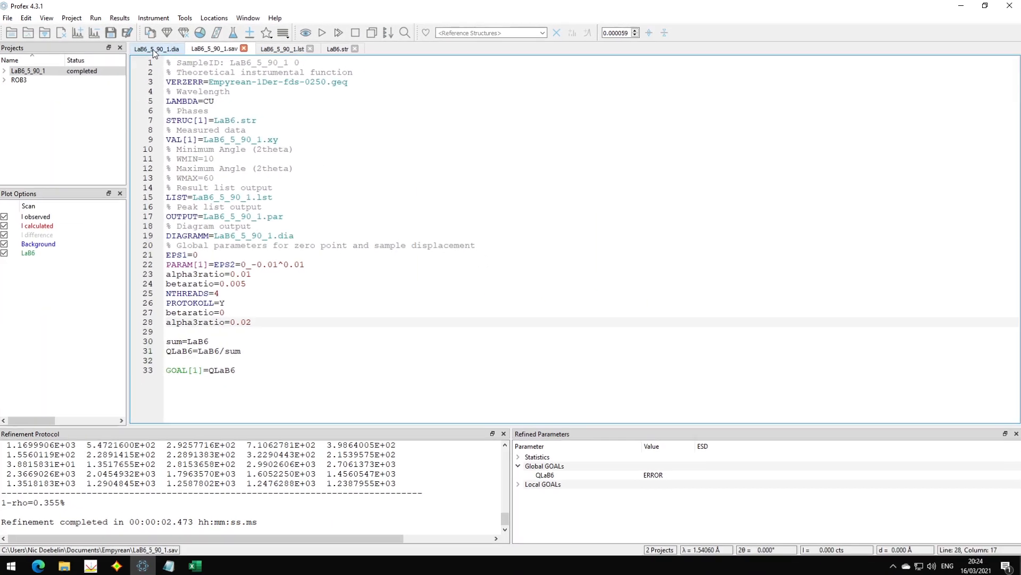
click(34, 65)
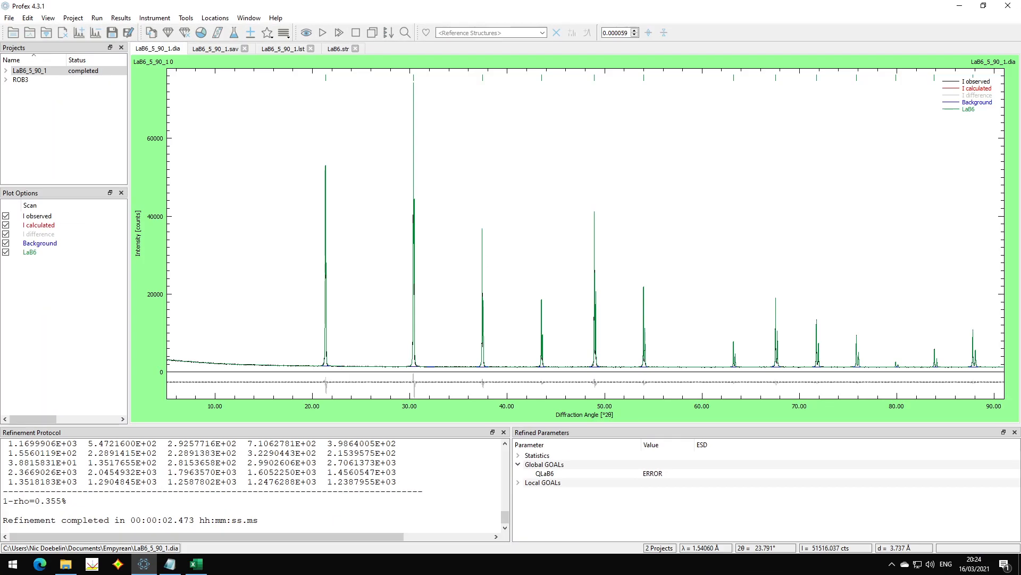
- Inspect the fit of the LaB6 peaks near 21.4° and 30.4° 2θ in the diffraction plot, including their tails
drag(317, 131, 341, 481)
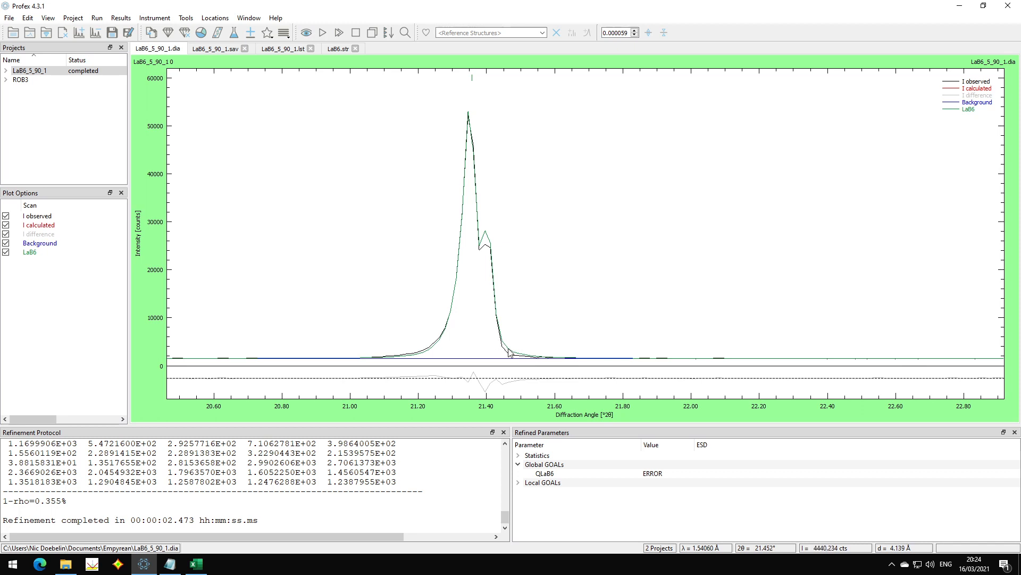
right_click(296, 320)
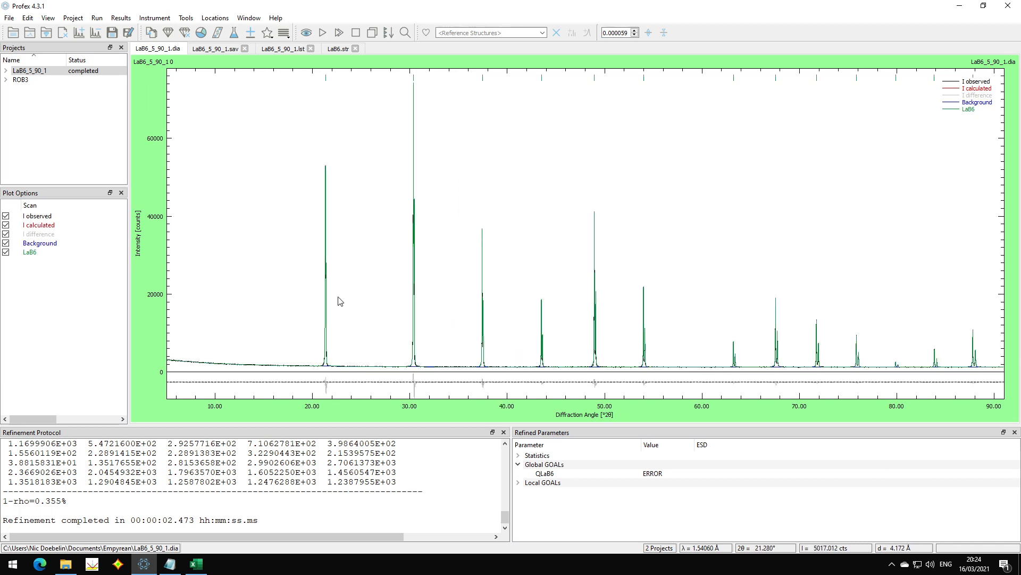
drag(393, 87, 429, 426)
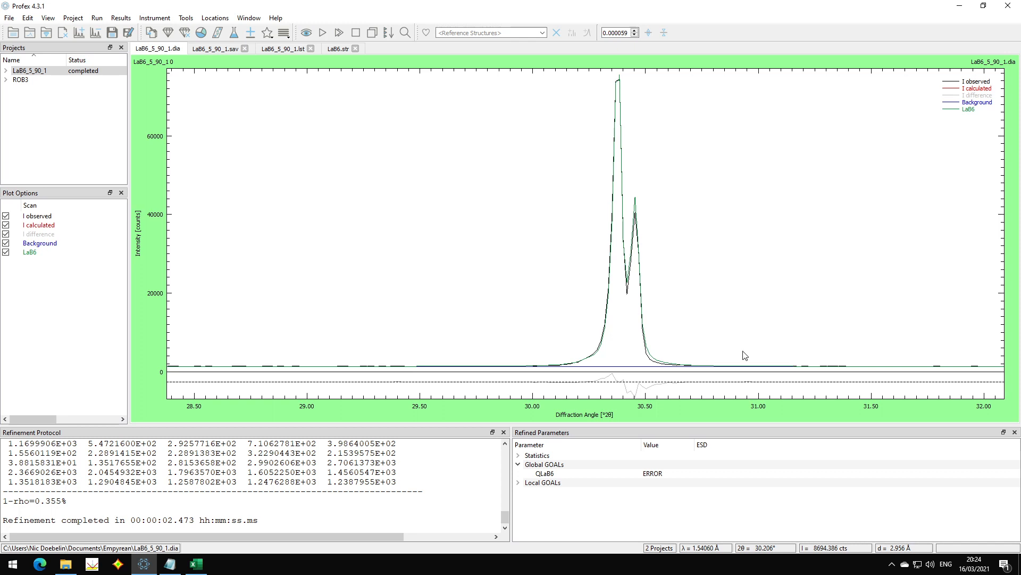
scroll(662, 354, up, 2)
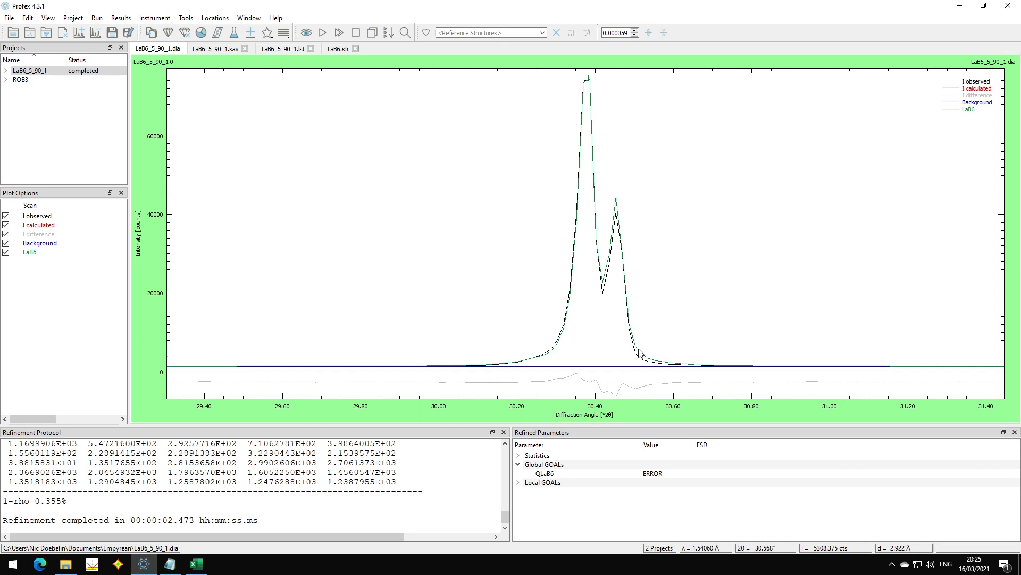
scroll(450, 254, down, 3)
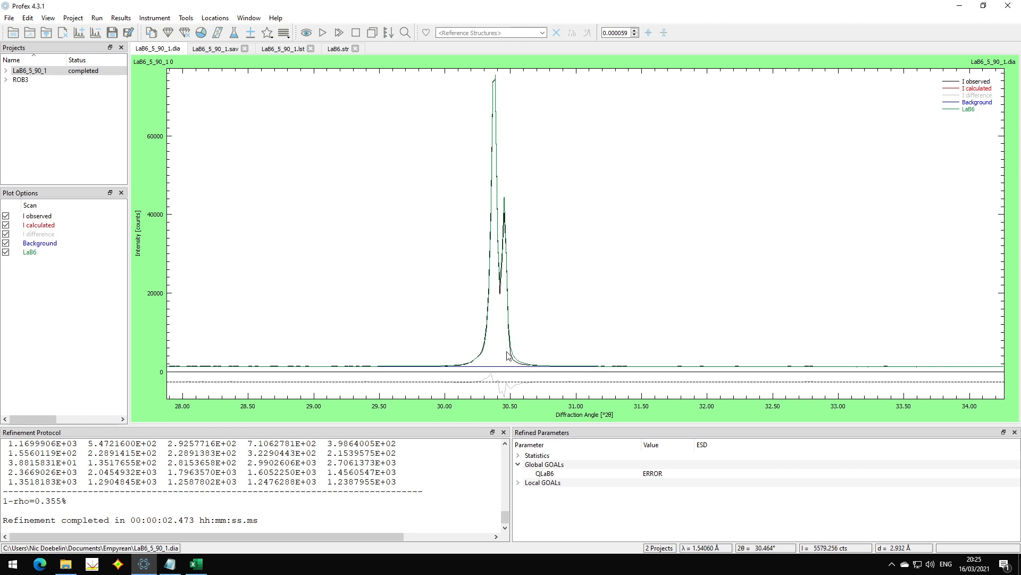
scroll(533, 288, down, 2)
scroll(533, 288, up, 2)
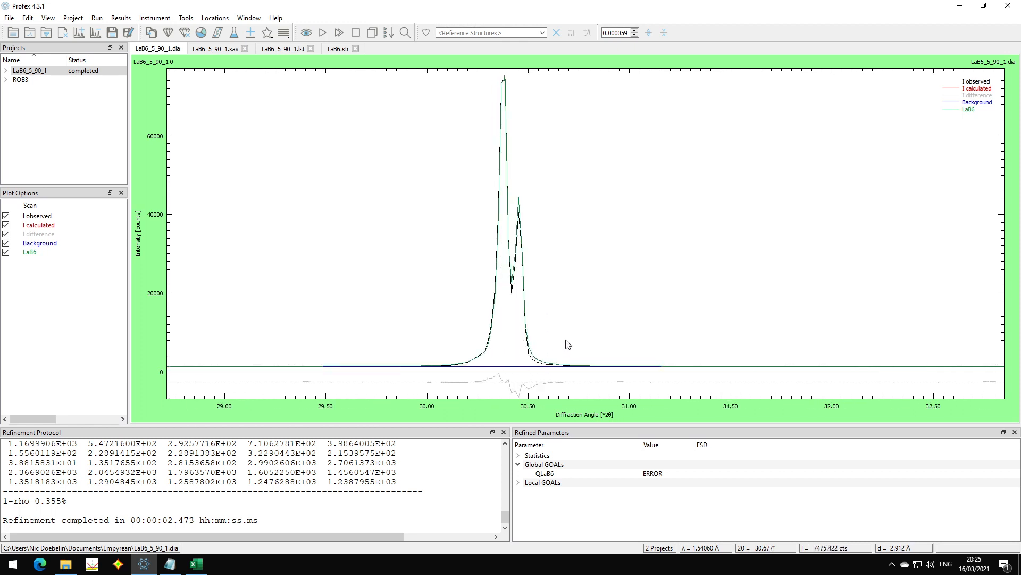
scroll(464, 290, down, 2)
scroll(725, 278, down, 1)
scroll(485, 274, down, 1)
scroll(527, 274, down, 2)
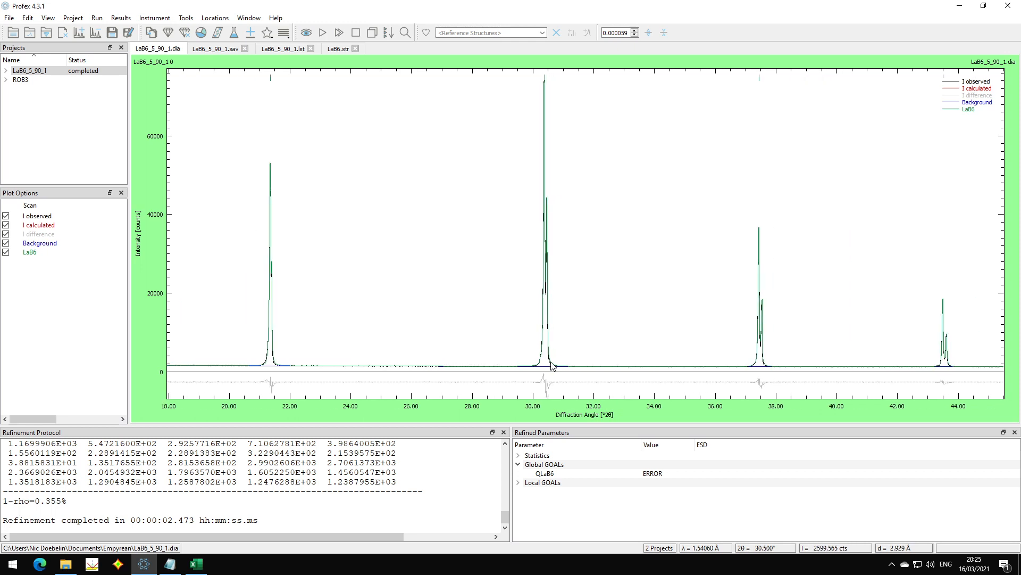
drag(239, 300, 338, 420)
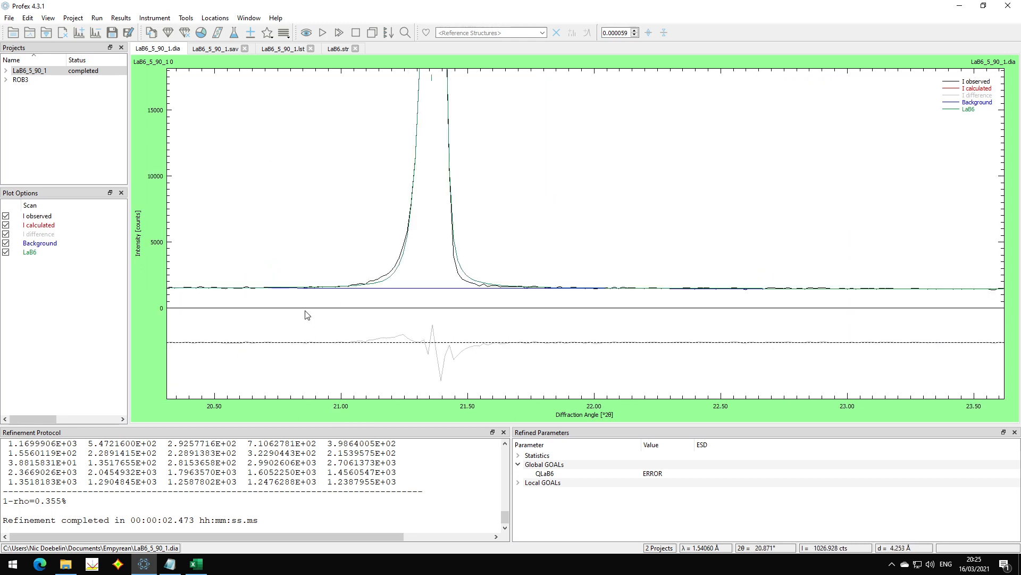
right_click(471, 271)
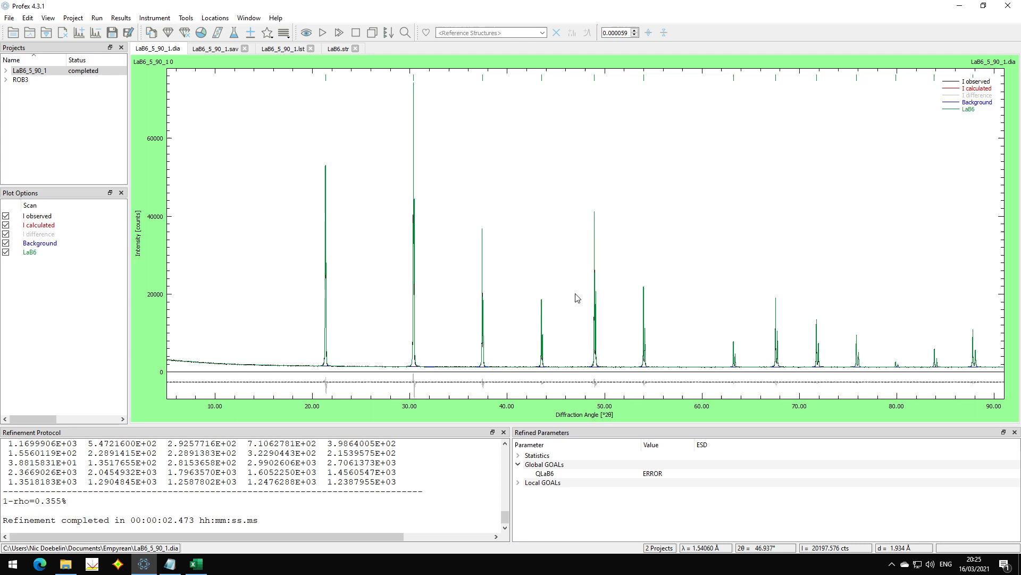
drag(400, 74, 437, 440)
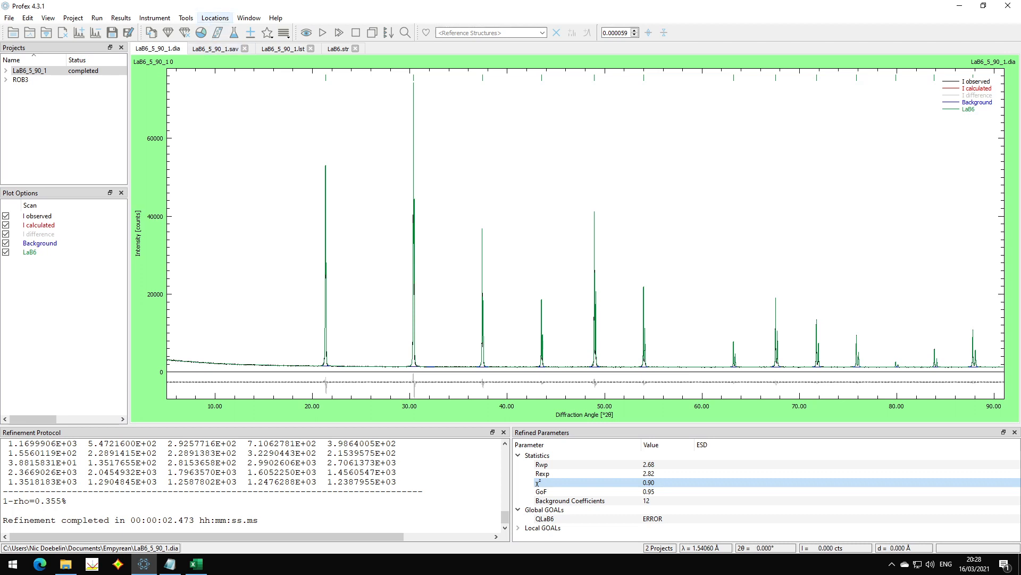
- Open the current project's folder and look over the four Empyrean-1Der-fds-0250 configuration files
click(215, 18)
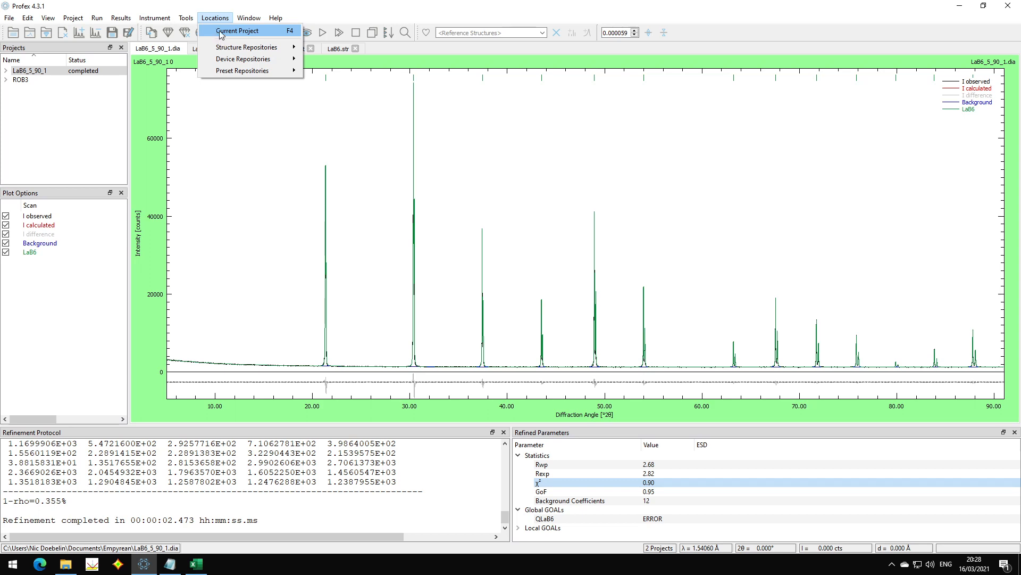
click(258, 32)
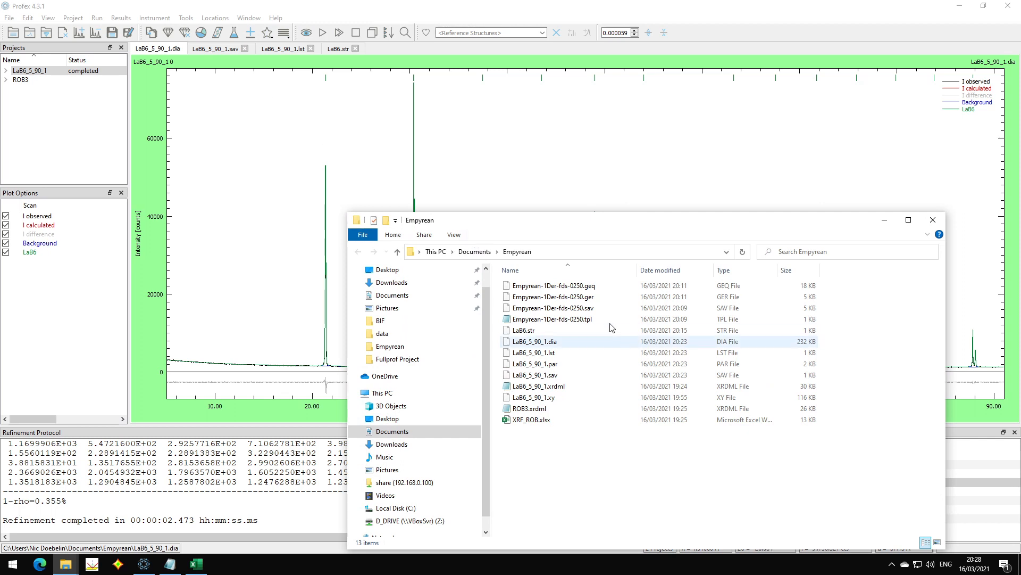
click(566, 287)
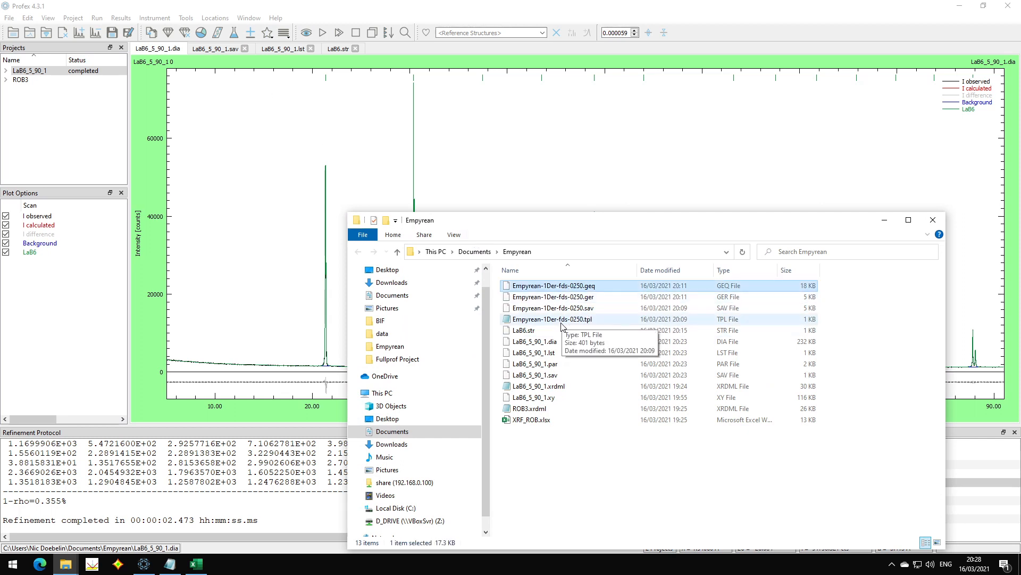
shift+click(564, 319)
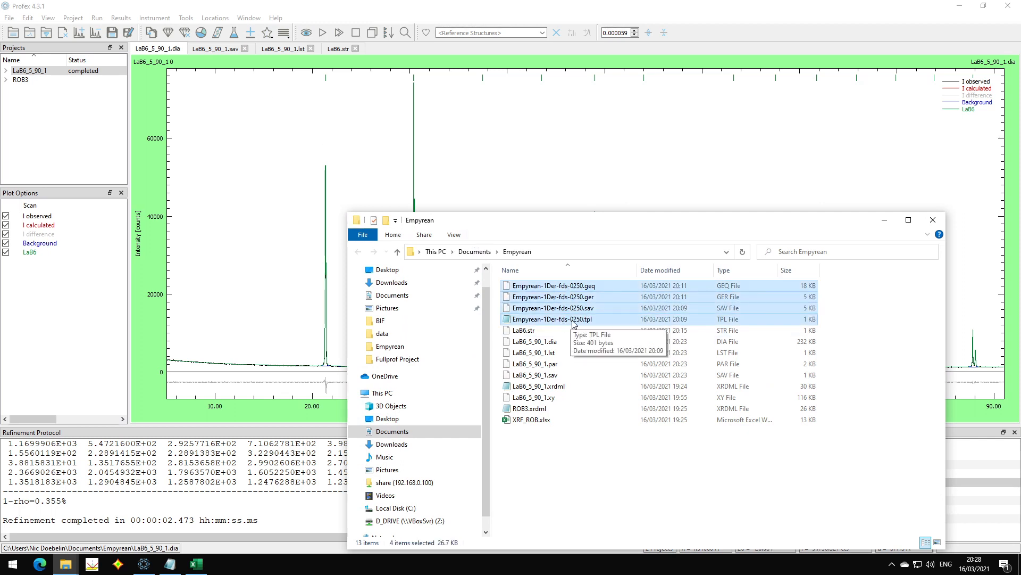
click(557, 471)
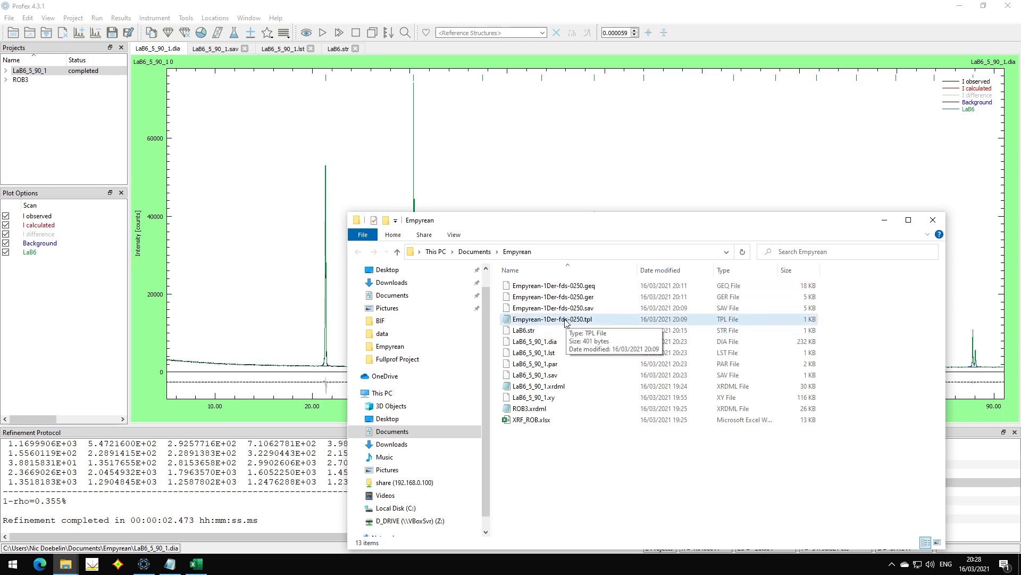
- Review the betaratio=0 and alpha3ratio=0.02 lines below PROTOKOLL=Y in LaB6_5_90_1.sav
click(215, 49)
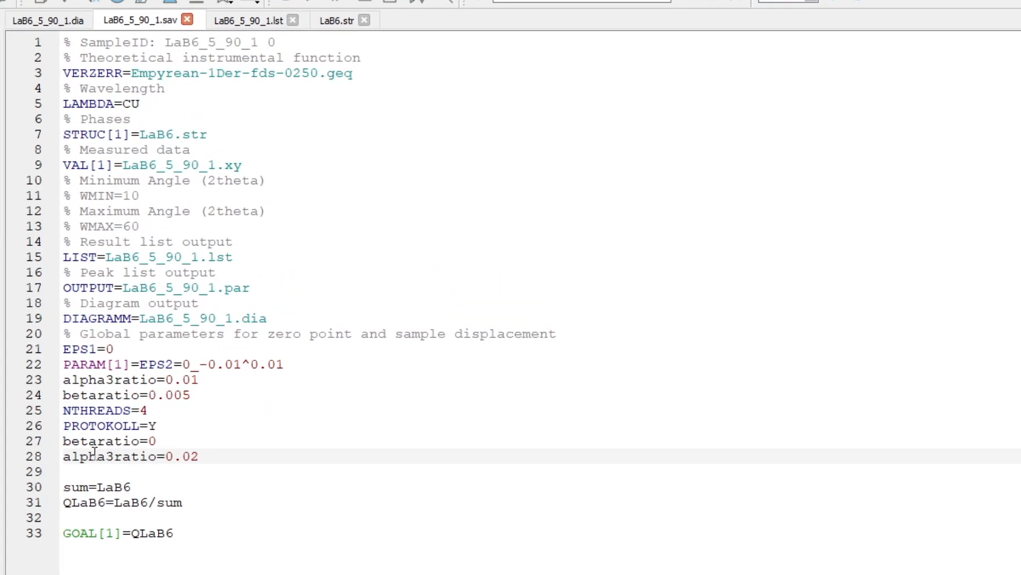
drag(64, 440, 237, 456)
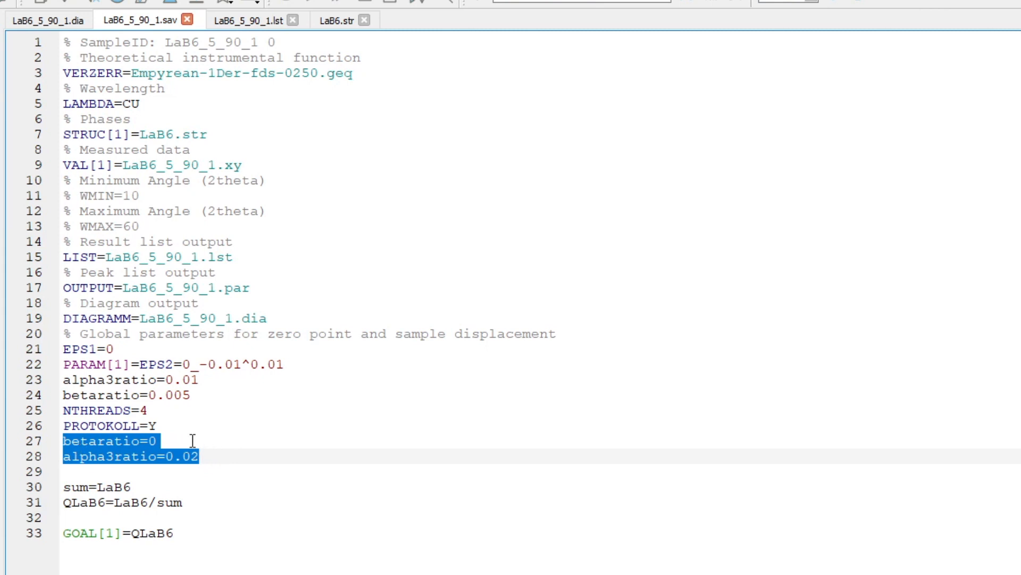
click(153, 442)
click(84, 457)
drag(169, 456, 213, 457)
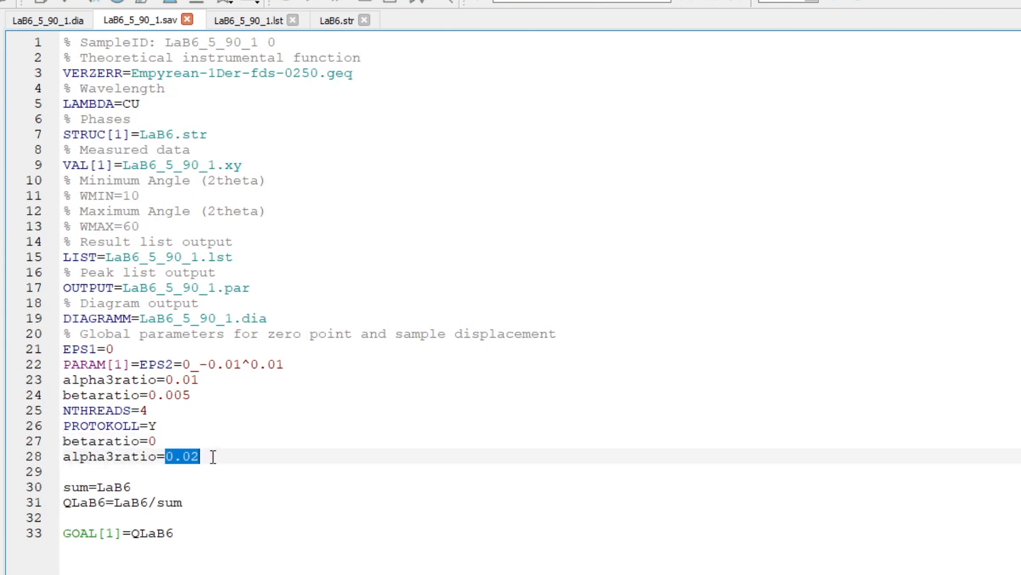
click(212, 457)
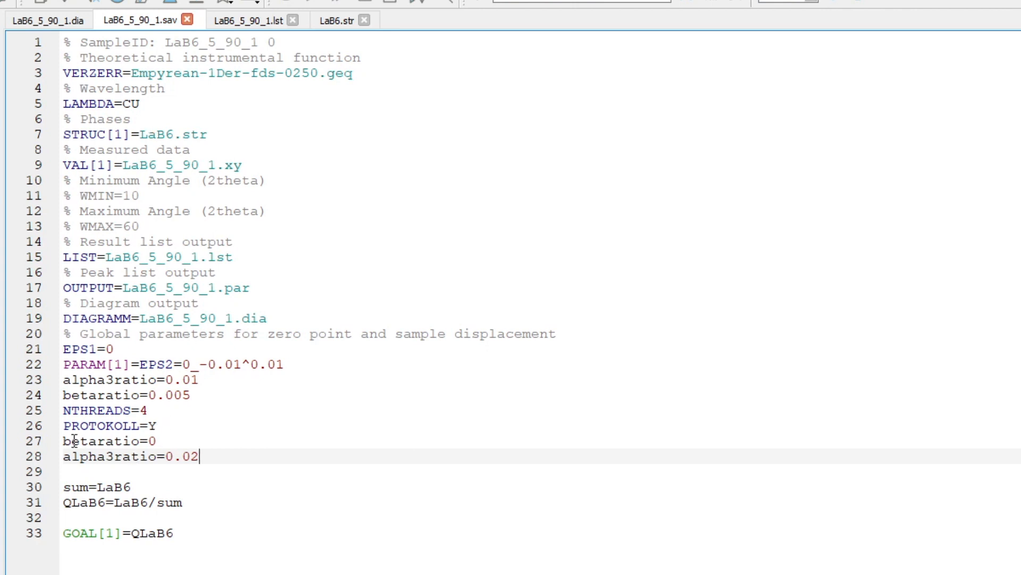
drag(64, 441, 213, 456)
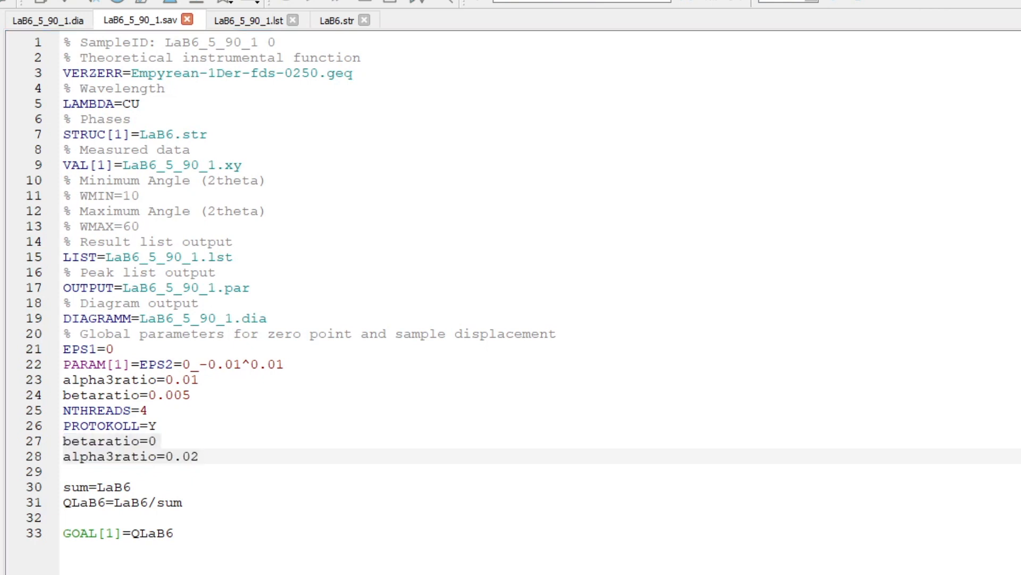
- Switch to the Empyrean folder, open Empyrean-1Der-fds-0250.tpl in Notepad and place it beside the LaB6 control file text
key(alt+Tab)
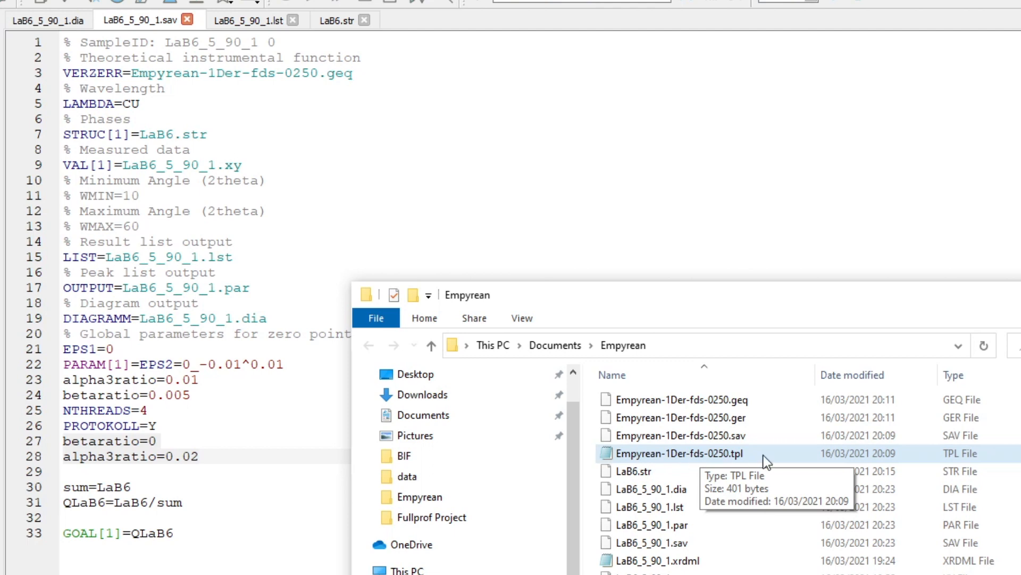
double_click(645, 456)
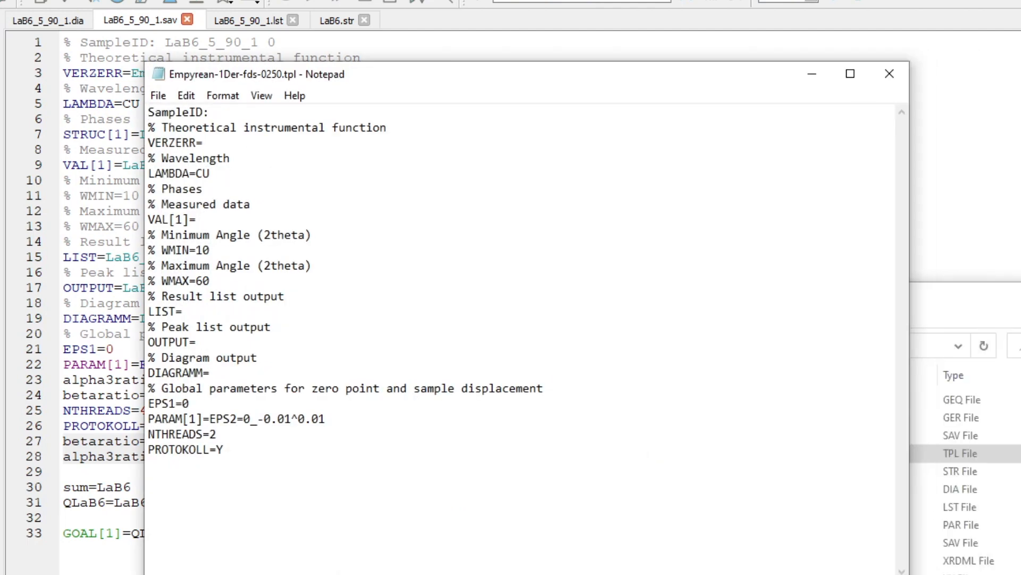
drag(183, 74, 568, 75)
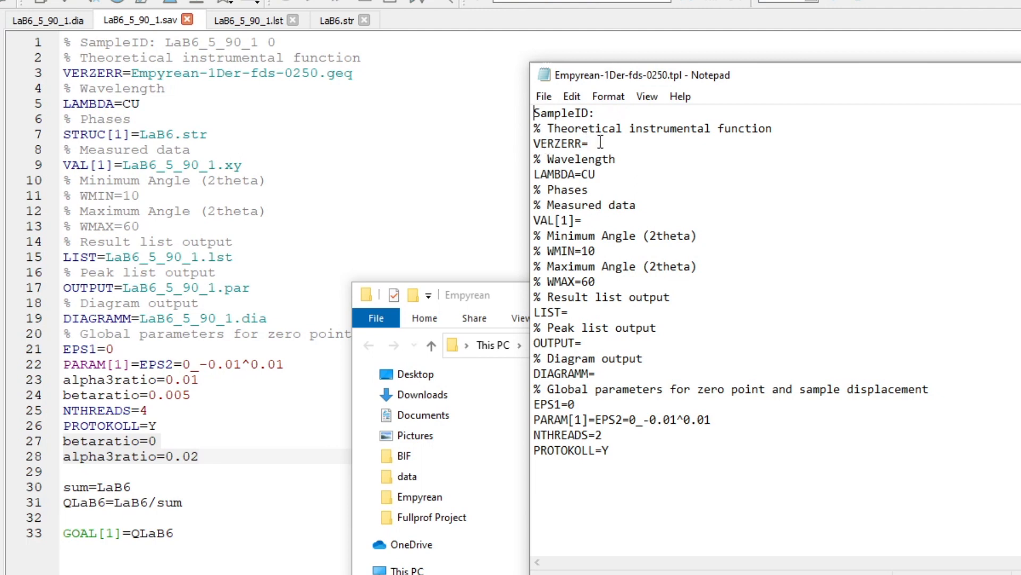
- Append the lines betaratio=0 and alpha3ratio=0.02 below PROTOKOLL=Y in the template, save the file and close it
drag(538, 174, 614, 174)
click(615, 174)
click(585, 220)
text(betaratio=0)
key(Return)
text(alpha3ratio=0.02)
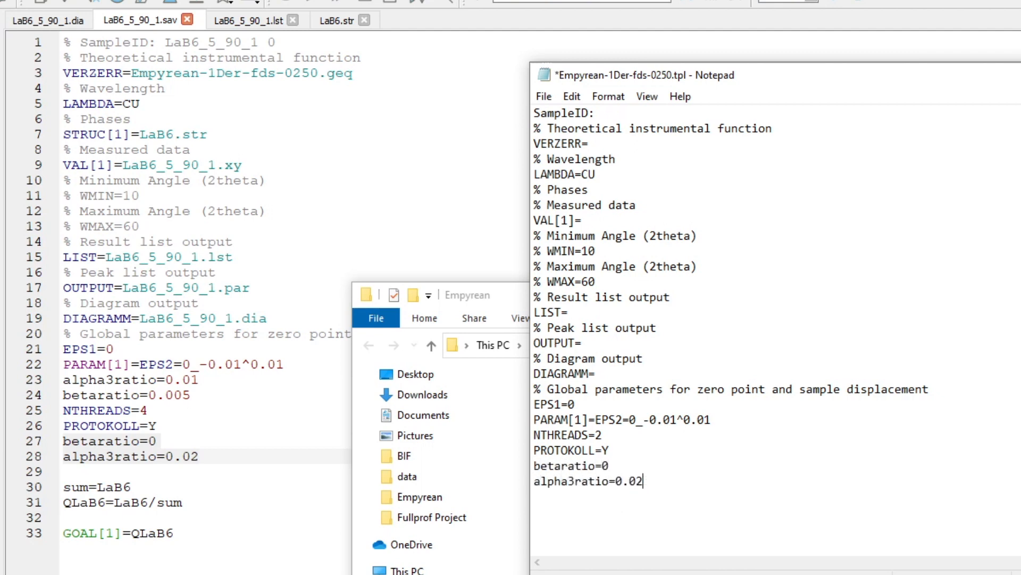
click(543, 97)
click(585, 172)
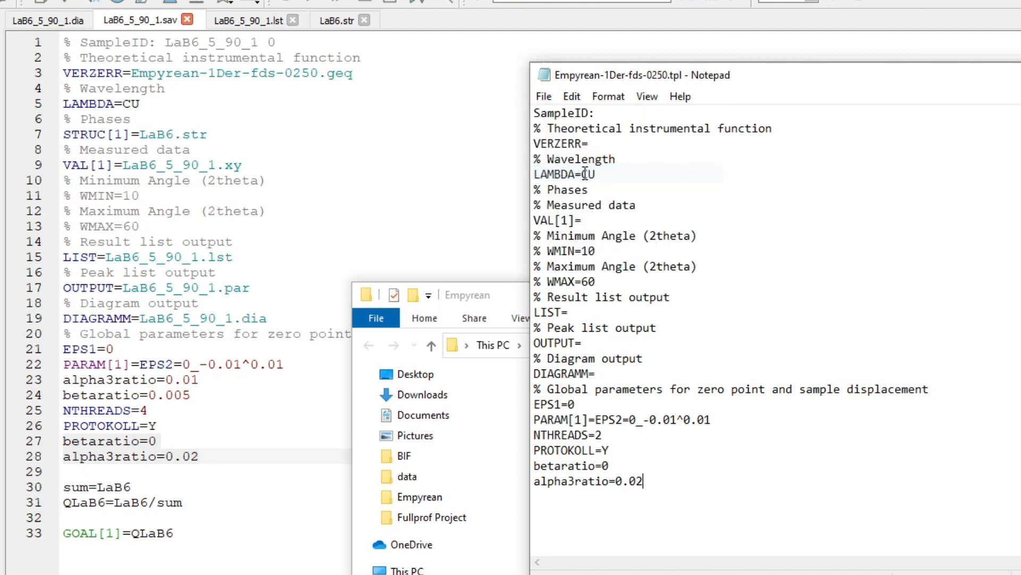
key(alt+F4)
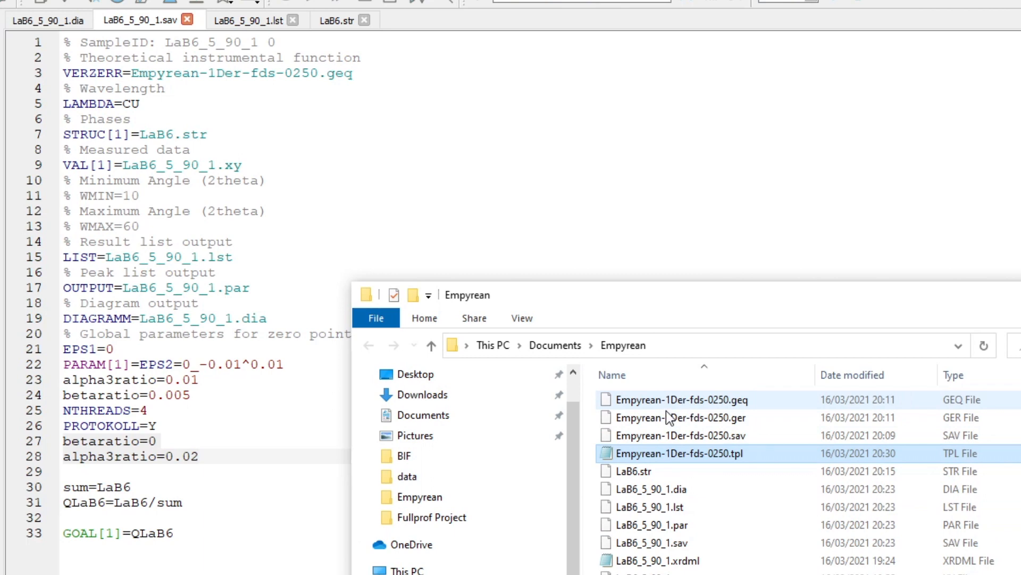
- Select the four Empyrean-1Der-fds-0250 files in the project folder and open the user profile's Profex4/Devices repository
shift+click(721, 400)
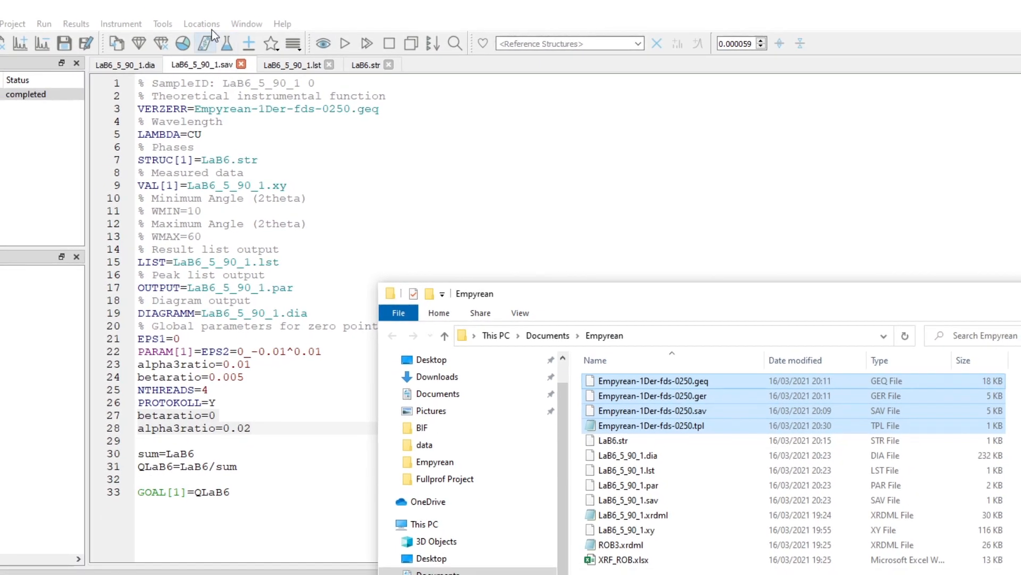
click(199, 21)
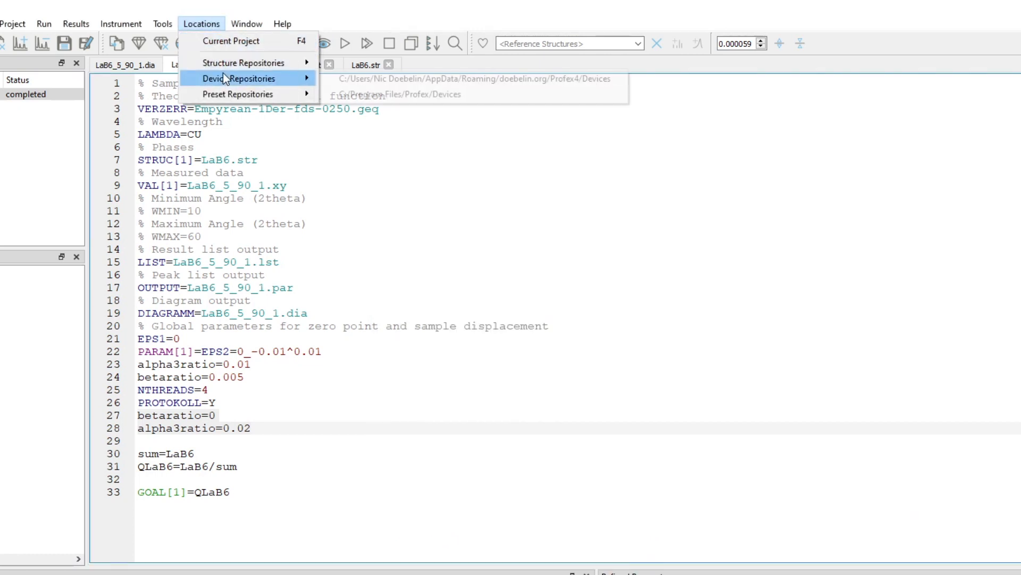
mouse_move(226, 77)
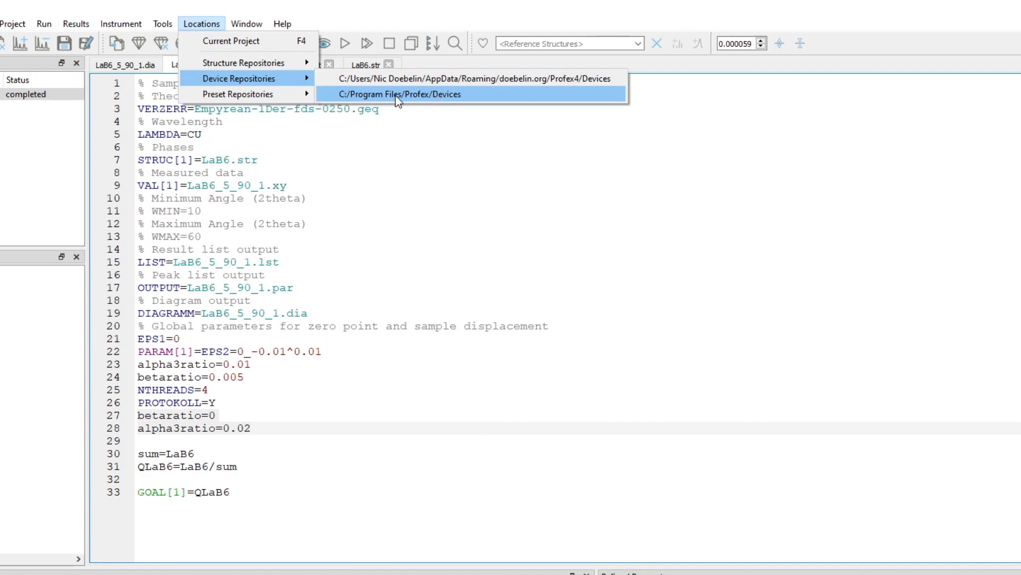
click(373, 80)
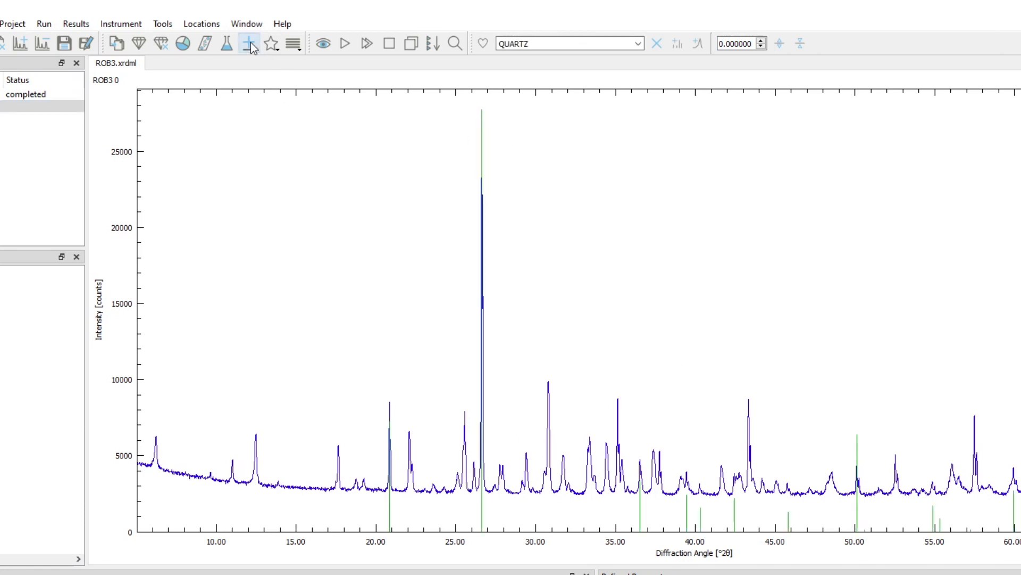
- Generate a default control file for ROB3 with the Empyrean-1Der-fds-0250 instrument configuration and the QUARTZ.STR phase
click(250, 45)
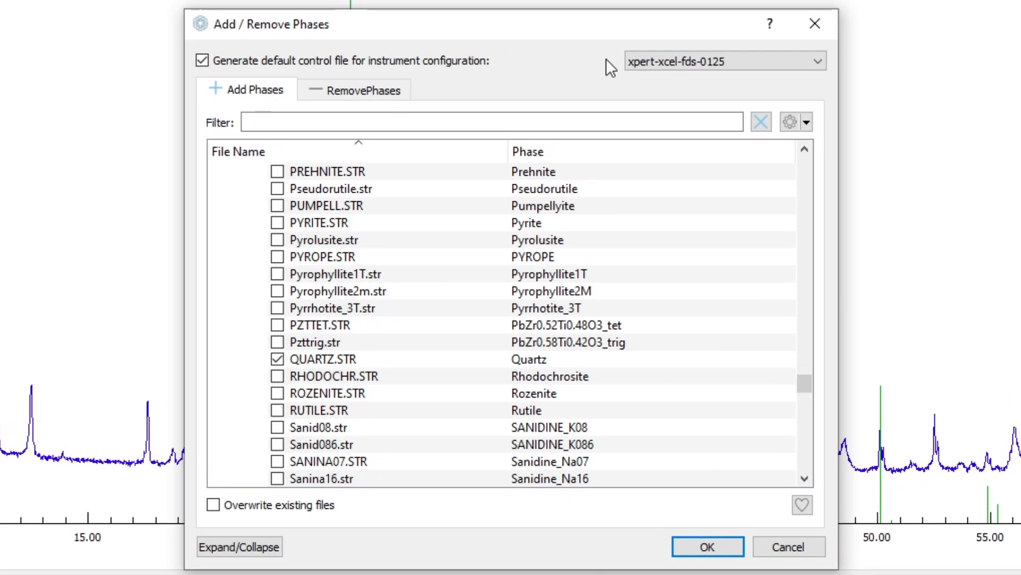
click(745, 174)
scroll(729, 90, up, 12)
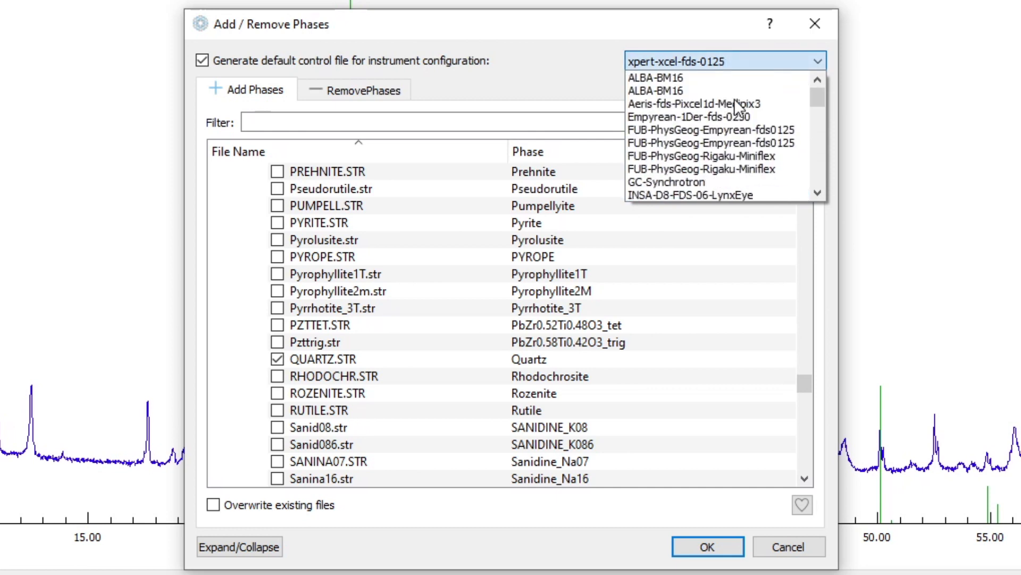
click(730, 118)
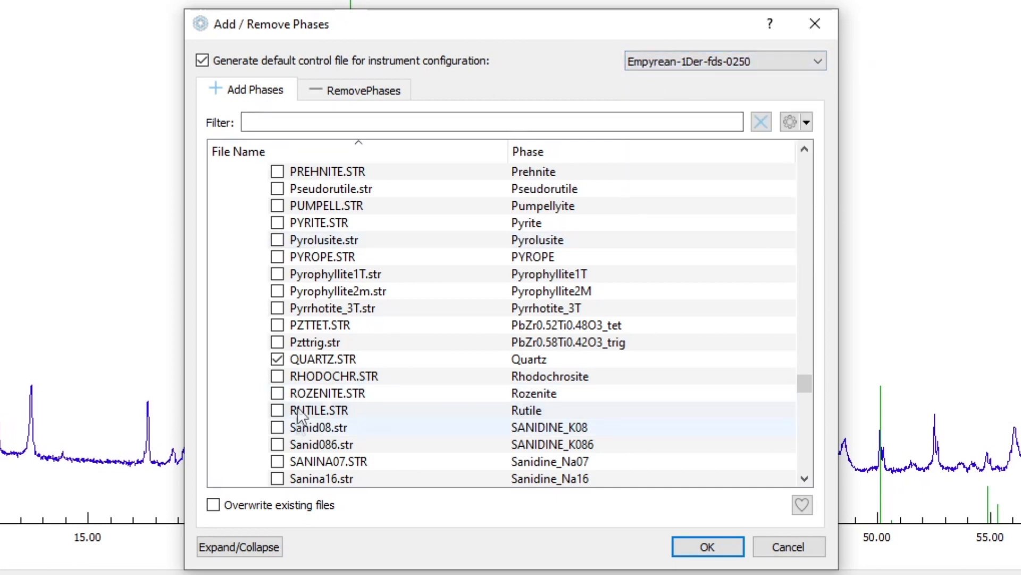
click(703, 547)
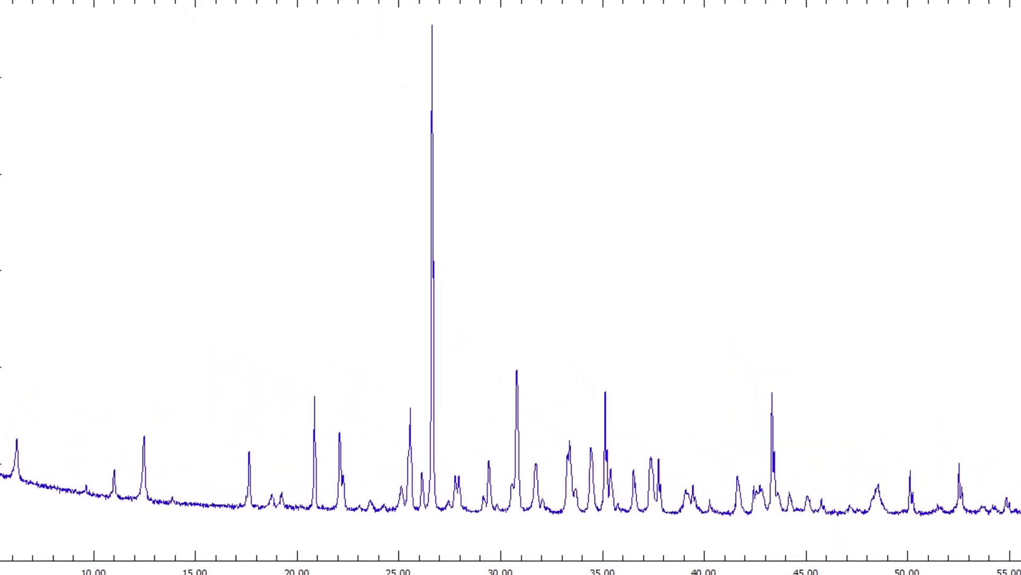
- Check ROB3.sav for the betaratio and alpha3ratio lines taken over from the template
click(104, 22)
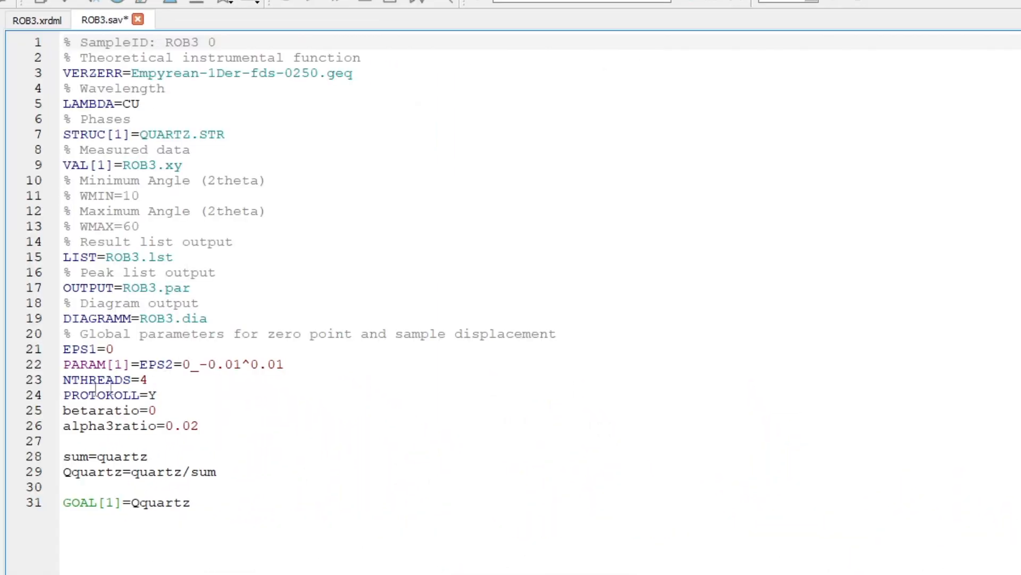
drag(64, 410, 228, 426)
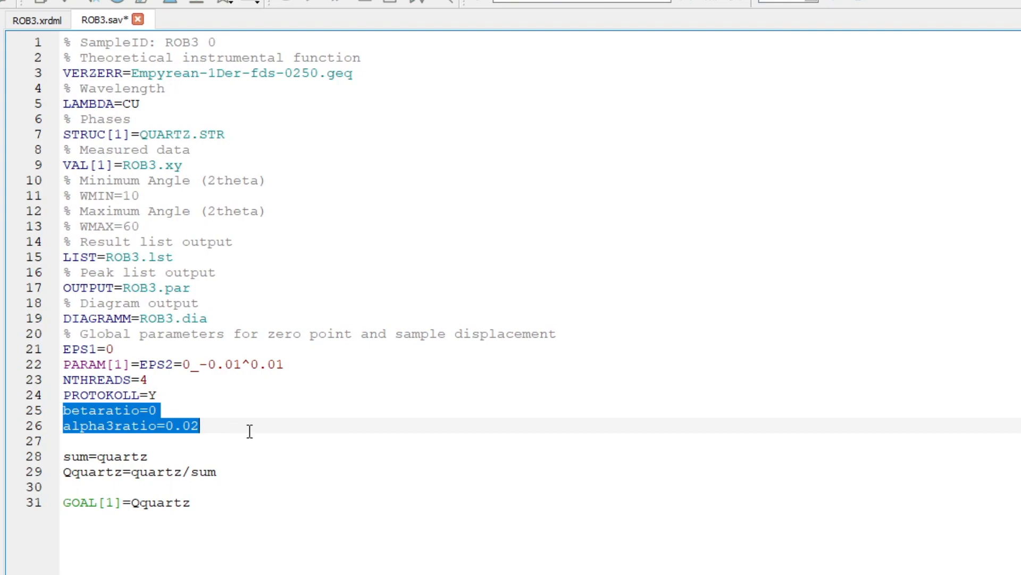
click(187, 403)
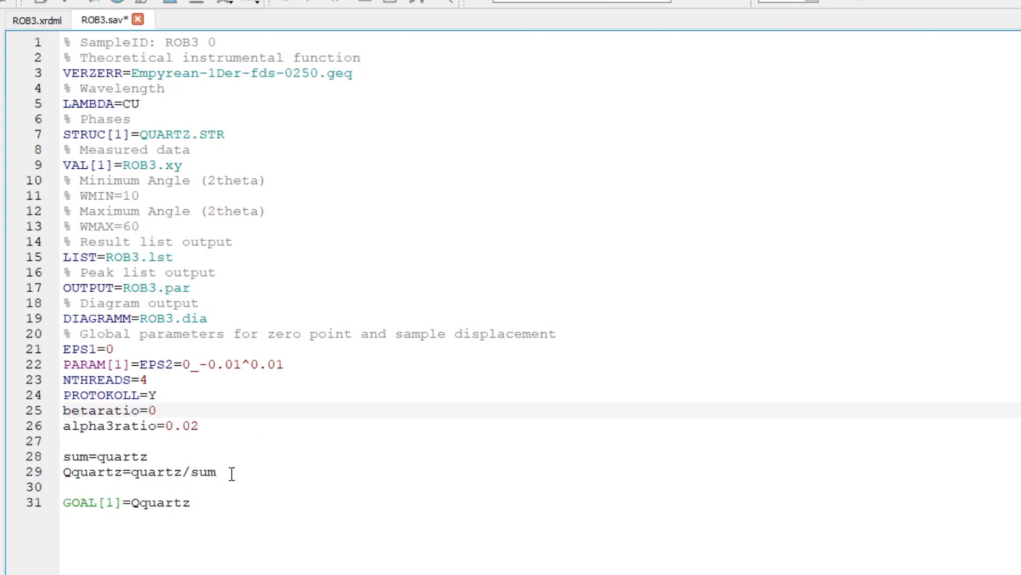